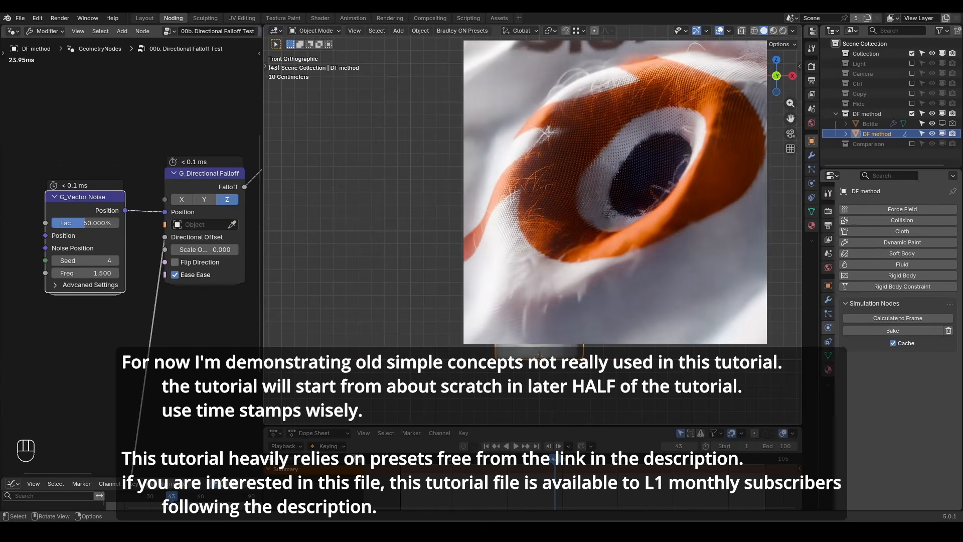
# Step: Toggle muting of the link between G_Vector Noise and G_Directional Falloff, and set the noise Fac to 100%
pyautogui.keyDown('ctrl'); pyautogui.keyDown('alt'); pyautogui.moveTo(146, 201); pyautogui.dragTo(145, 236, button='right'); pyautogui.keyUp('alt'); pyautogui.keyUp('ctrl')
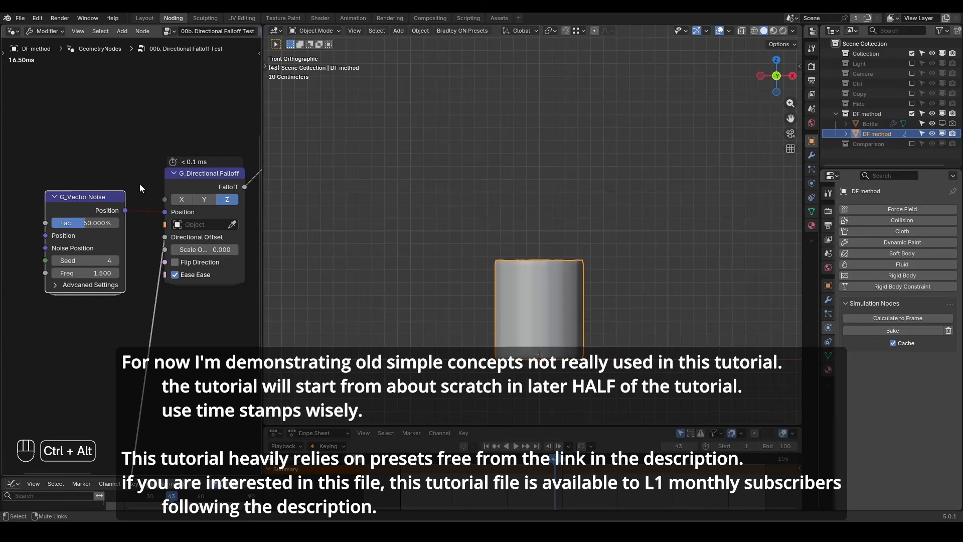
pyautogui.keyDown('ctrl'); pyautogui.keyDown('alt'); pyautogui.moveTo(139, 183); pyautogui.dragTo(136, 233, button='right'); pyautogui.keyUp('alt'); pyautogui.keyUp('ctrl')
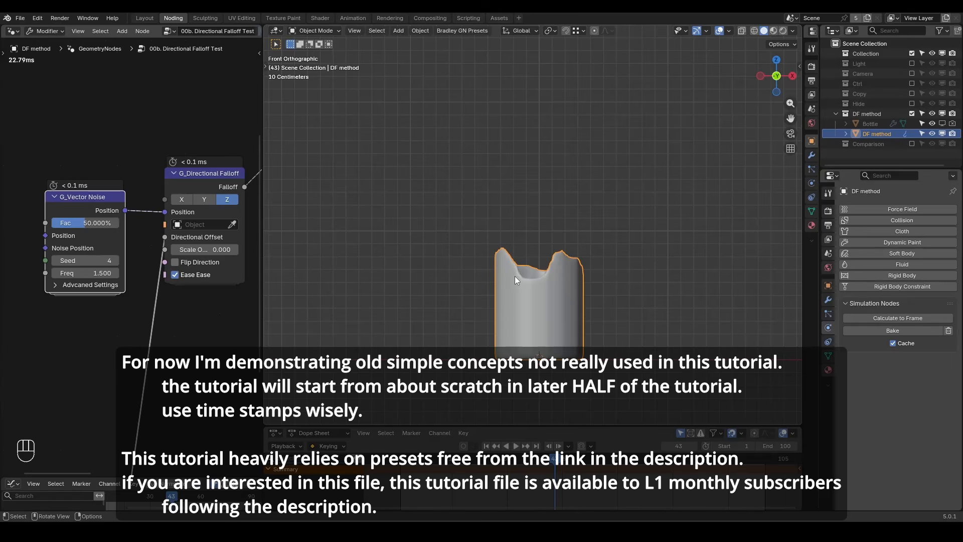
pyautogui.moveTo(91, 224); pyautogui.dragTo(121, 224)
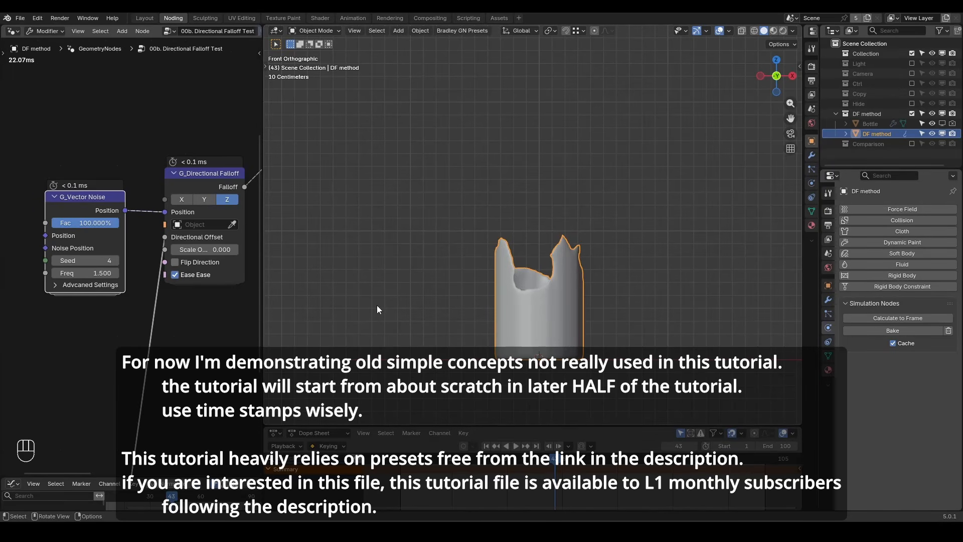
# Step: Play the bottle's falloff animation and scrub the timeline to frame 50 to examine the noisy edge
pyautogui.hotkey('shift', 'space')
pyautogui.press('space')
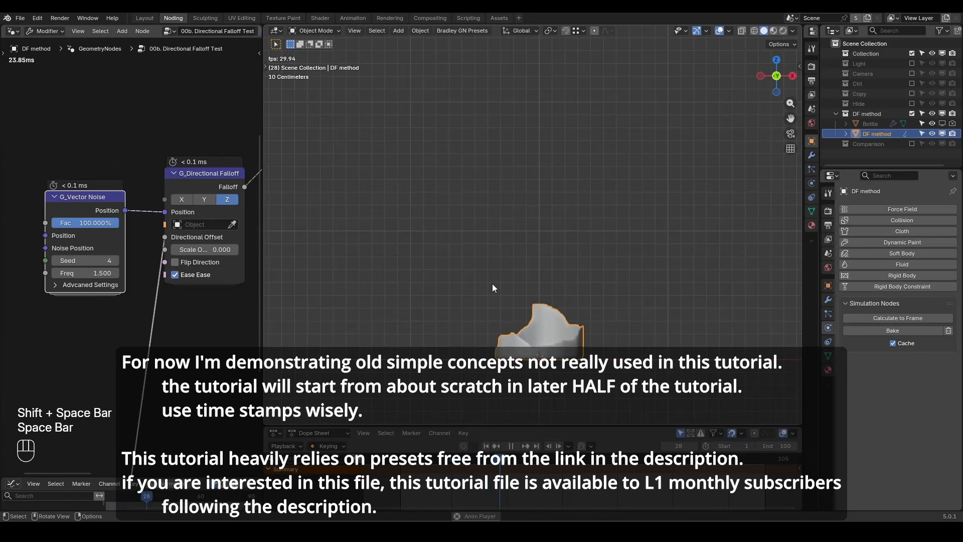
pyautogui.press('space')
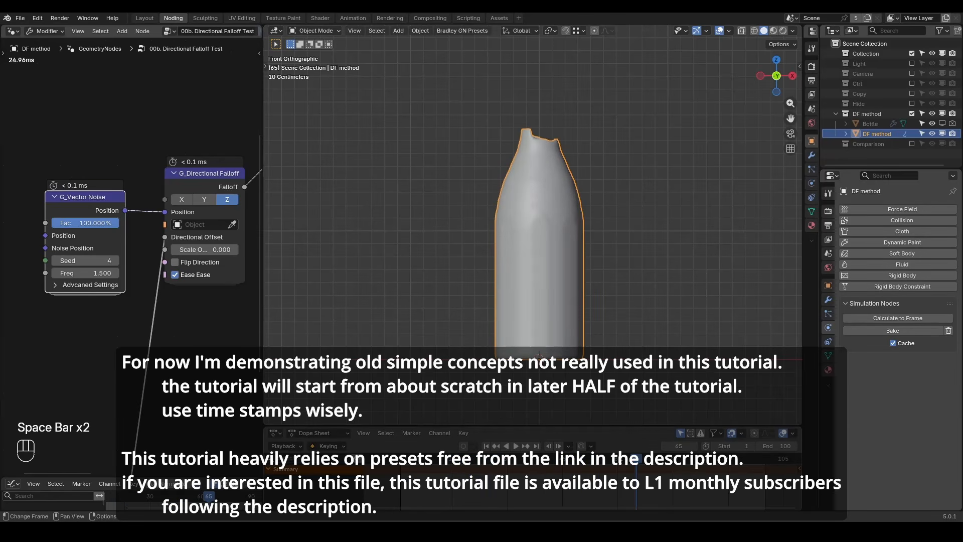
pyautogui.moveTo(632, 457); pyautogui.dragTo(581, 455)
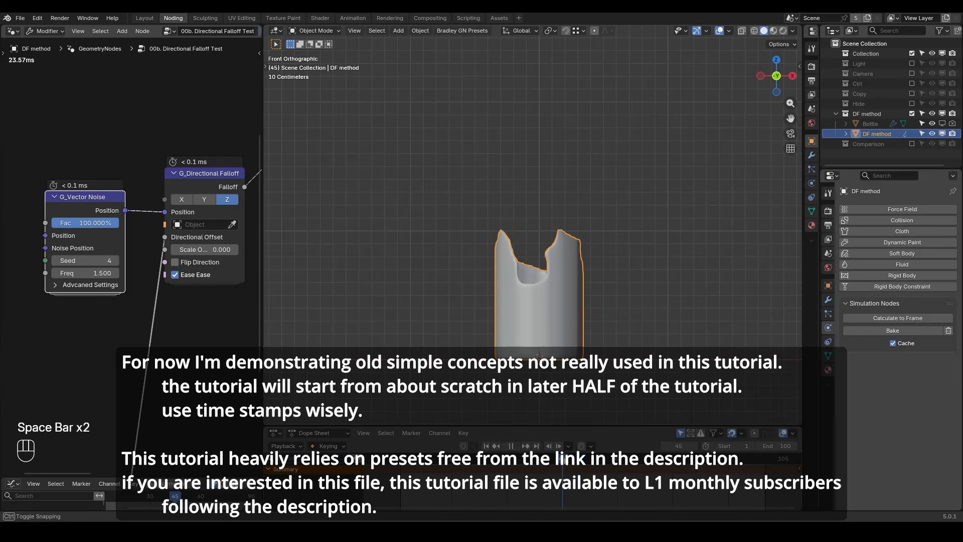
pyautogui.moveTo(562, 457); pyautogui.dragTo(580, 455)
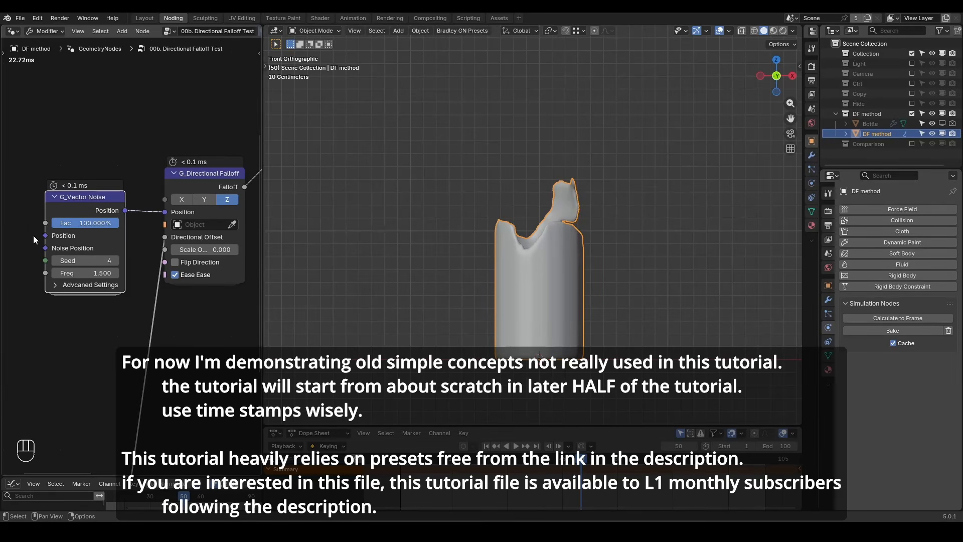
# Step: Underline the Noise Position input with an annotation and try a G_Vector Noise Freq of 5.700
pyautogui.moveTo(31, 243); pyautogui.dragTo(90, 244)
pyautogui.moveTo(95, 273); pyautogui.dragTo(216, 273)
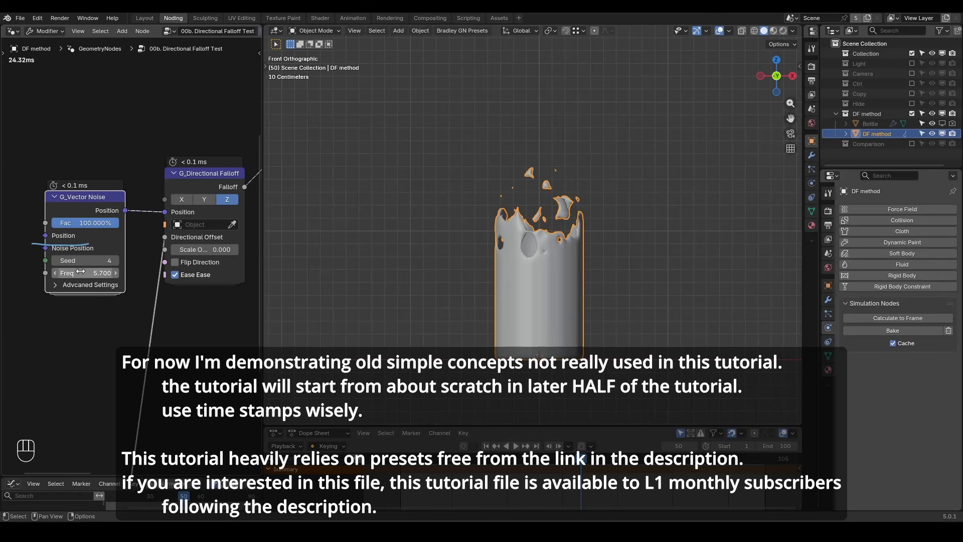
pyautogui.moveTo(81, 271)
pyautogui.mouseDown()
pyautogui.moveTo(30, 271)
pyautogui.moveTo(80, 271)
pyautogui.mouseUp()
pyautogui.moveTo(183, 496)
pyautogui.mouseDown()
pyautogui.moveTo(154, 495)
pyautogui.moveTo(188, 496)
pyautogui.mouseUp()
pyautogui.press('w')
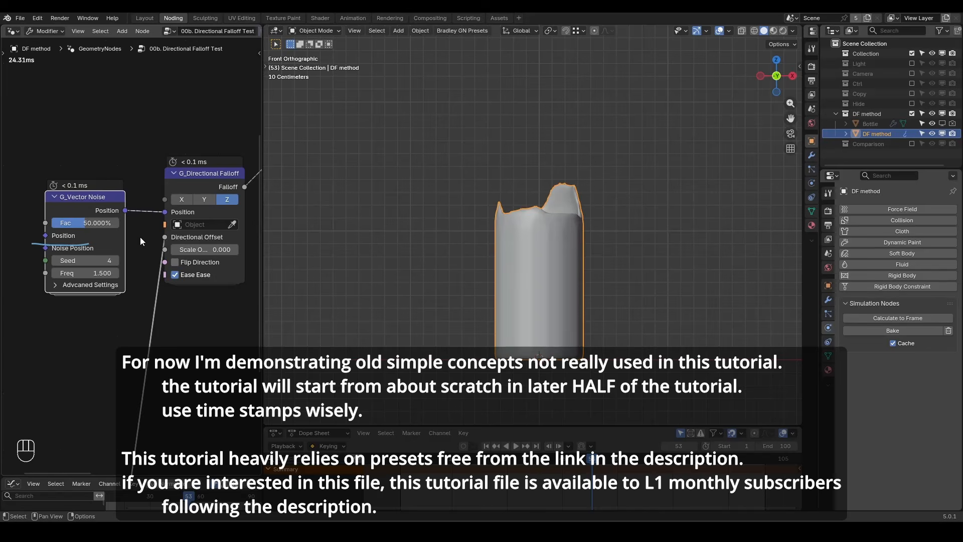
# Step: Exclude the DF method collection, include the Comparison collection, and show both of its wheels from the top view
pyautogui.hotkey('shift', 'ctrl', 'alt', 'q')
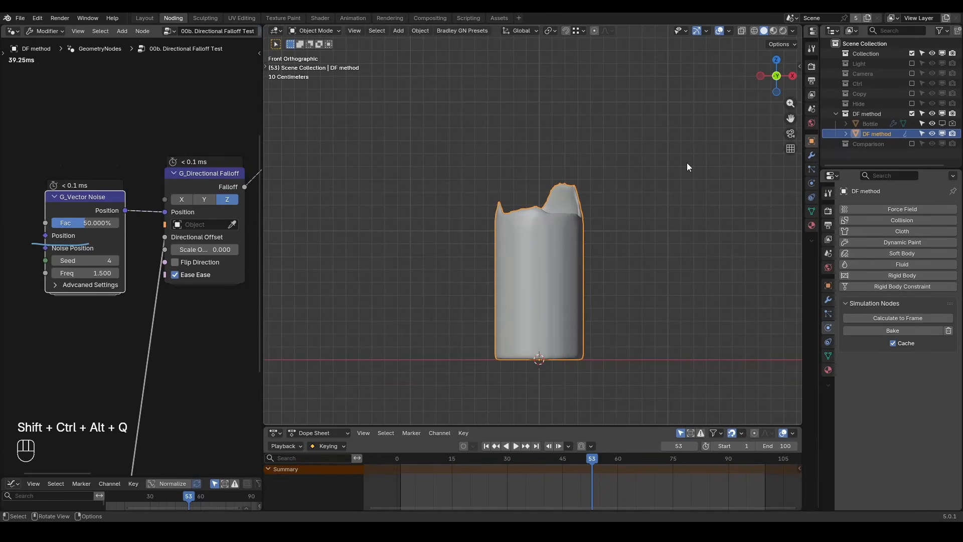
pyautogui.click(911, 114)
pyautogui.click(912, 124)
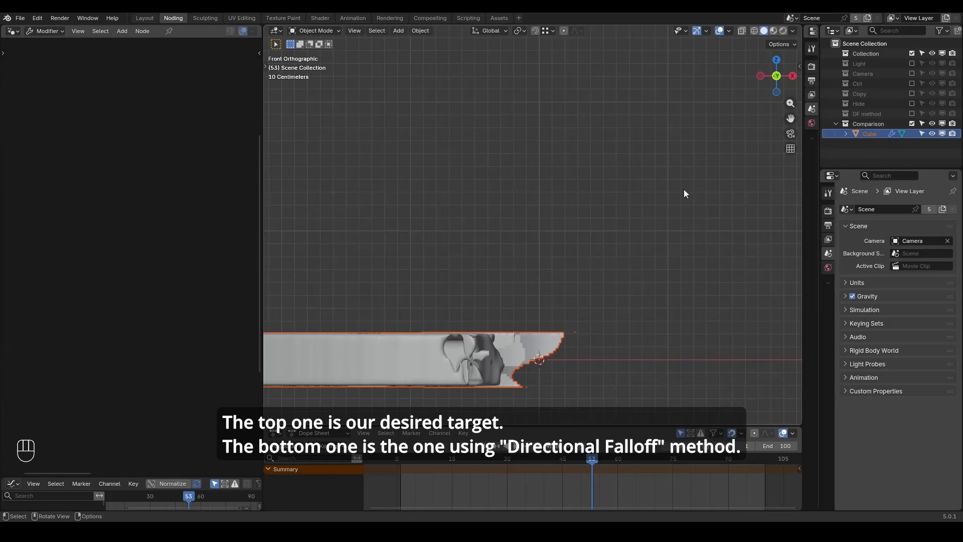
pyautogui.click(775, 59)
pyautogui.scroll(-4, 651, 134)
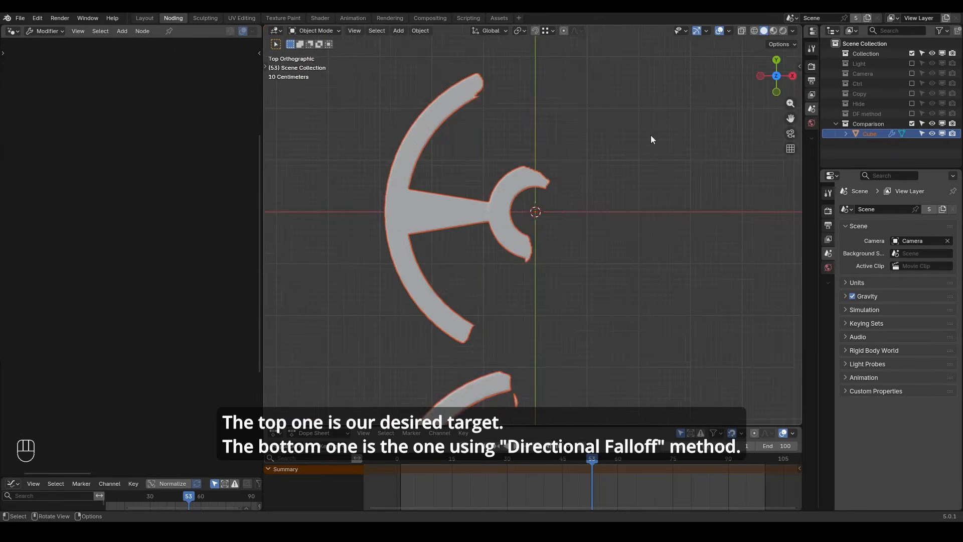
pyautogui.scroll(-1, 648, 135)
pyautogui.keyDown('shift'); pyautogui.moveTo(600, 210); pyautogui.dragTo(589, 175, button='middle'); pyautogui.keyUp('shift')
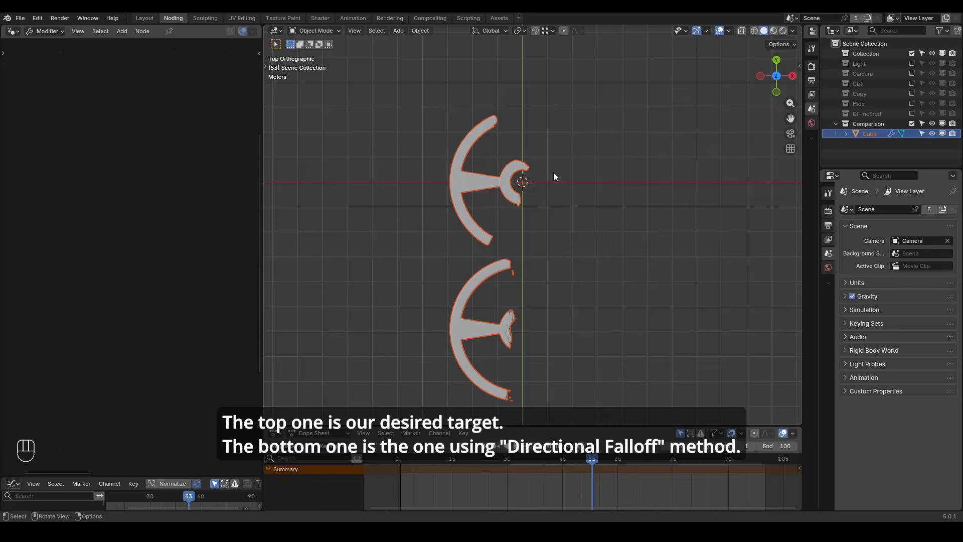
# Step: Play the comparison animation to examine how the upper and lower wheels grow
pyautogui.hotkey('shift', 'space')
pyautogui.press('space')
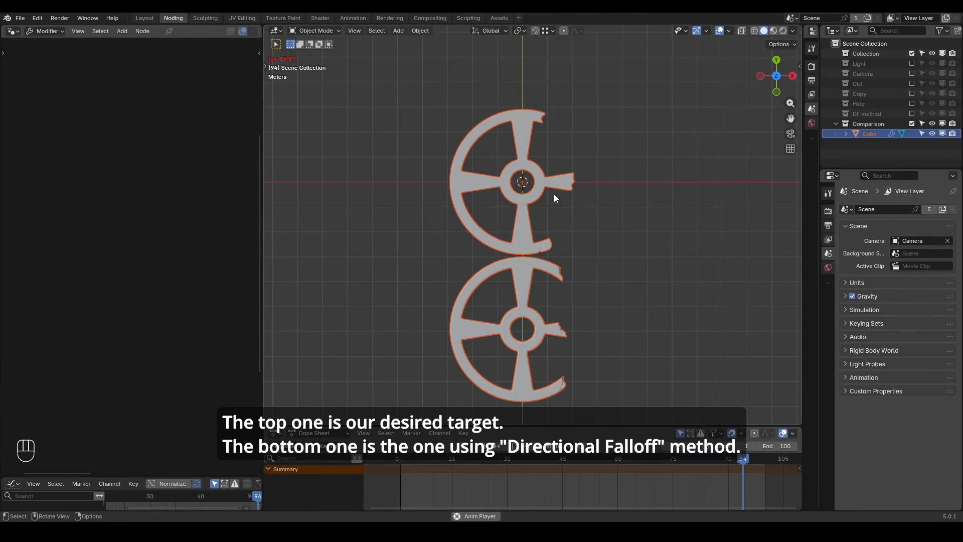
pyautogui.press('space')
pyautogui.press('space')
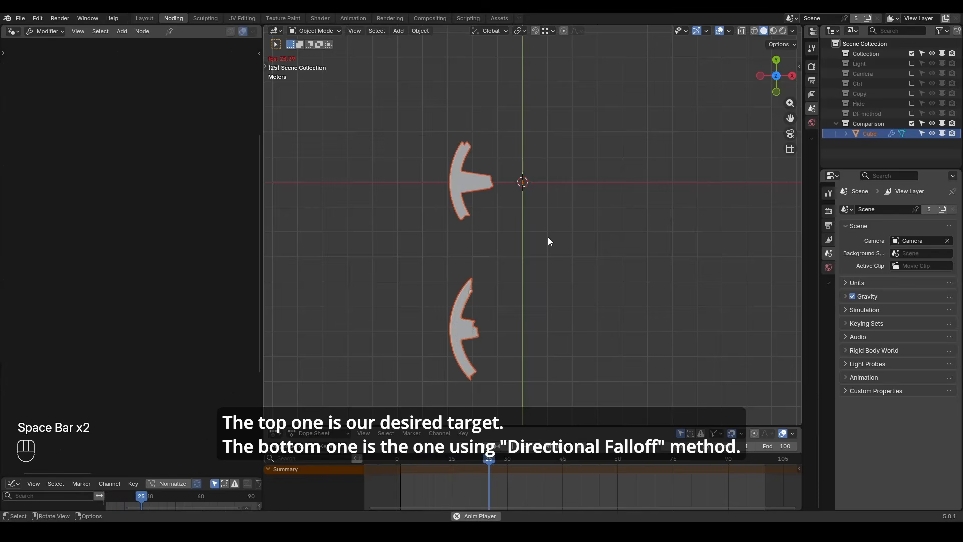
pyautogui.press('space')
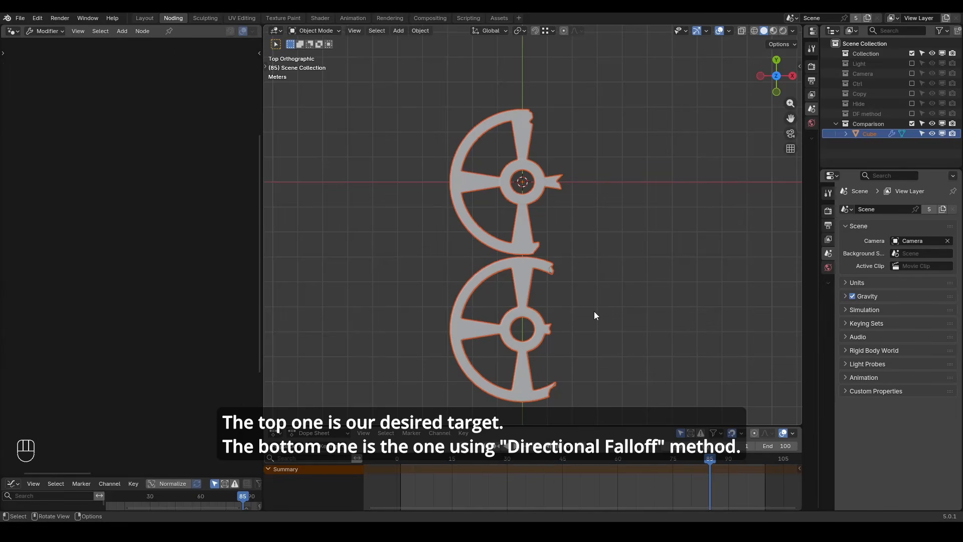
# Step: At frame 64, annotate the lower wheel with an outline around its growing edge and an arrow along the growth direction
pyautogui.moveTo(665, 458); pyautogui.dragTo(632, 465)
pyautogui.moveTo(505, 264)
pyautogui.mouseDown()
pyautogui.moveTo(549, 307)
pyautogui.moveTo(521, 260)
pyautogui.mouseUp()
pyautogui.moveTo(546, 311); pyautogui.dragTo(615, 310)
pyautogui.moveTo(594, 298)
pyautogui.mouseDown()
pyautogui.moveTo(616, 307)
pyautogui.moveTo(583, 326)
pyautogui.mouseUp()
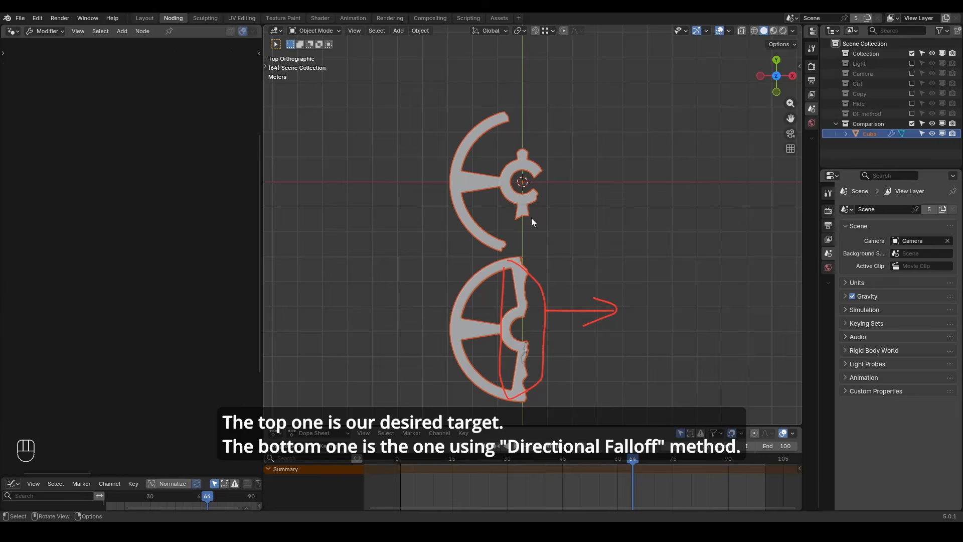
# Step: Annotate the upper wheel with arrows following its shape's growth path, and scrub the timeline to the last frame
pyautogui.moveTo(481, 195)
pyautogui.mouseDown()
pyautogui.moveTo(552, 198)
pyautogui.moveTo(555, 229)
pyautogui.moveTo(574, 218)
pyautogui.mouseUp()
pyautogui.moveTo(486, 224)
pyautogui.mouseDown()
pyautogui.moveTo(512, 235)
pyautogui.moveTo(503, 239)
pyautogui.mouseUp()
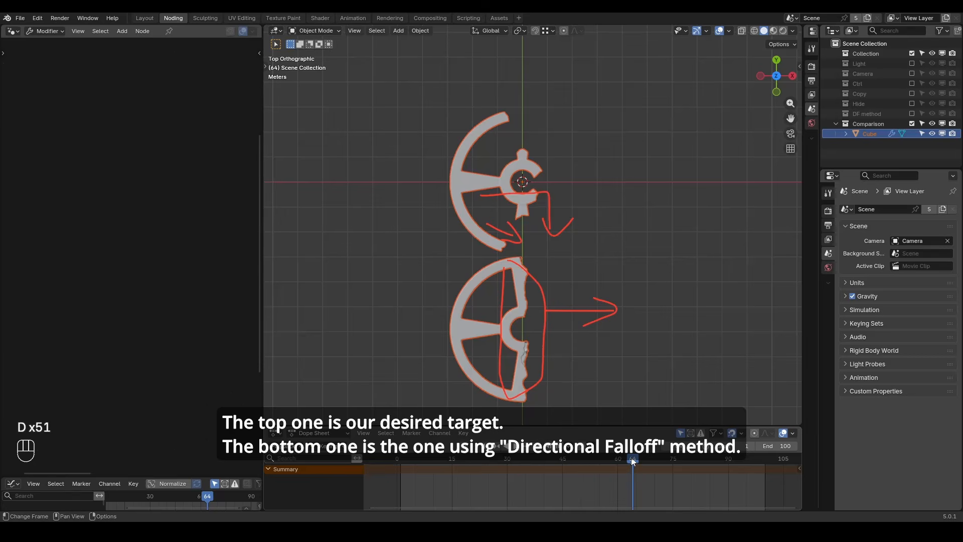
pyautogui.moveTo(632, 462); pyautogui.dragTo(764, 458)
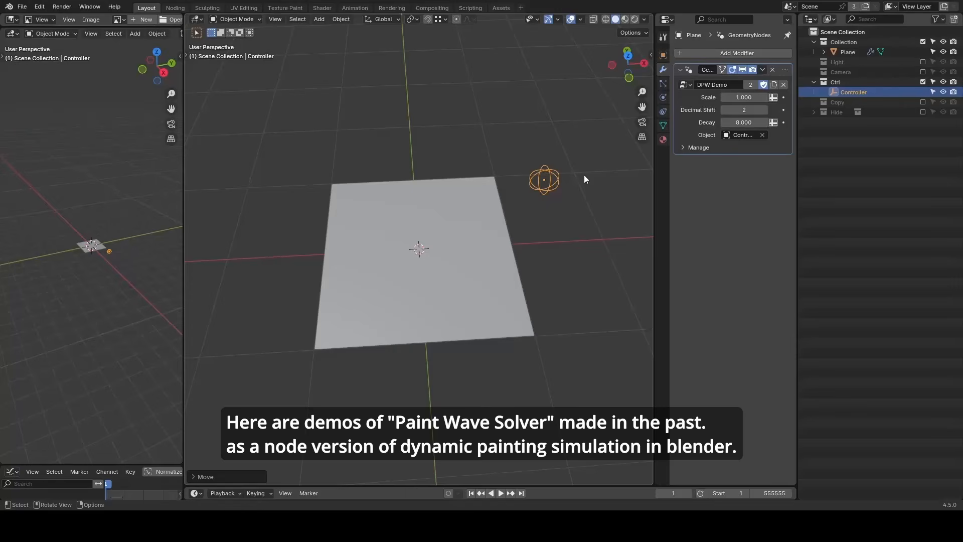
# Step: Move the Controller in the paint wave demo and play the DPW on Rain simulation to examine the ripples
pyautogui.press('g')
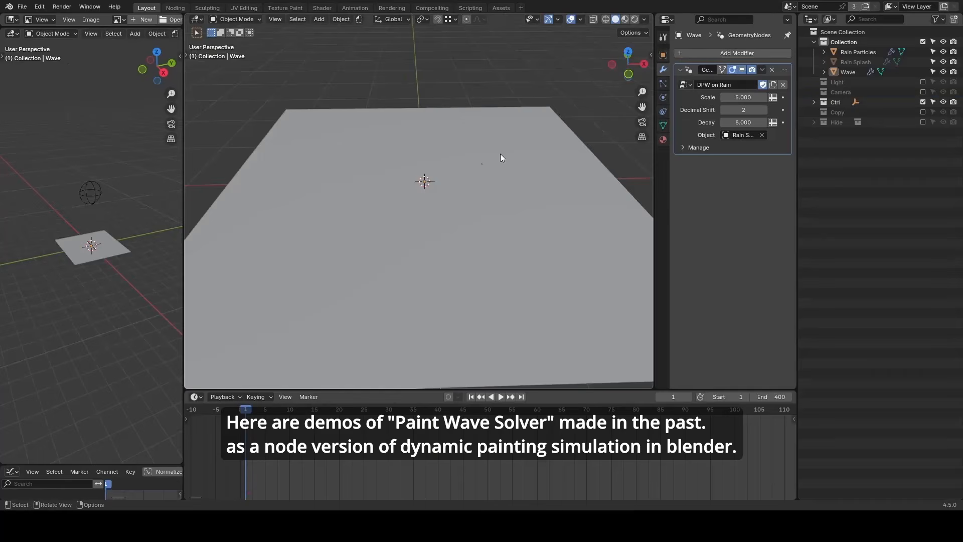
pyautogui.press('space')
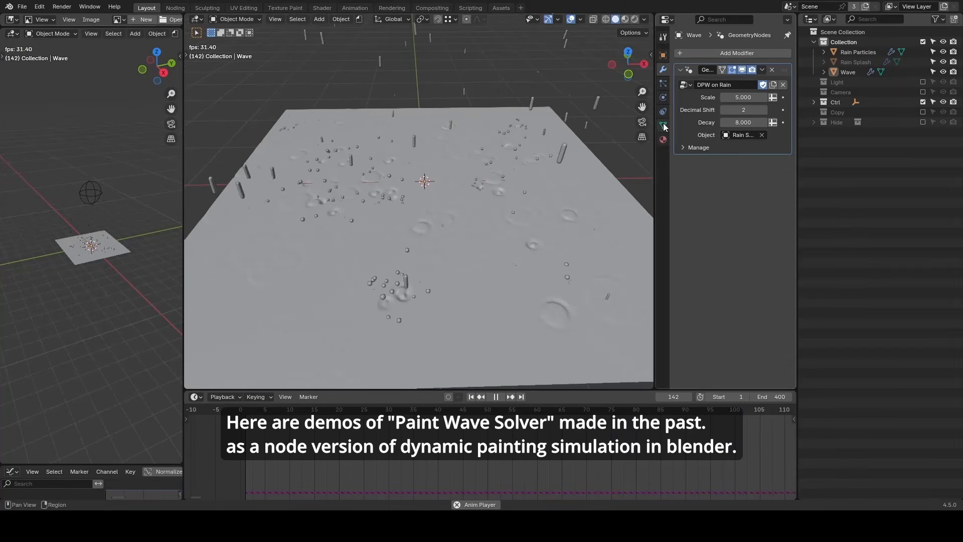
pyautogui.moveTo(743, 97); pyautogui.dragTo(743, 97)
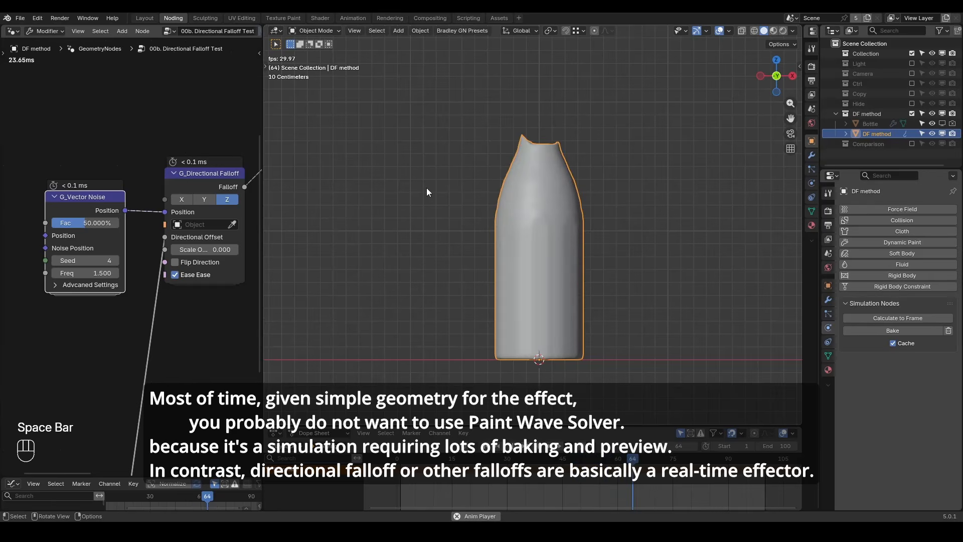
# Step: Replay the bottle's directional falloff animation and scrub the timeline back to a half-formed bottle
pyautogui.hotkey('shift', 'space')
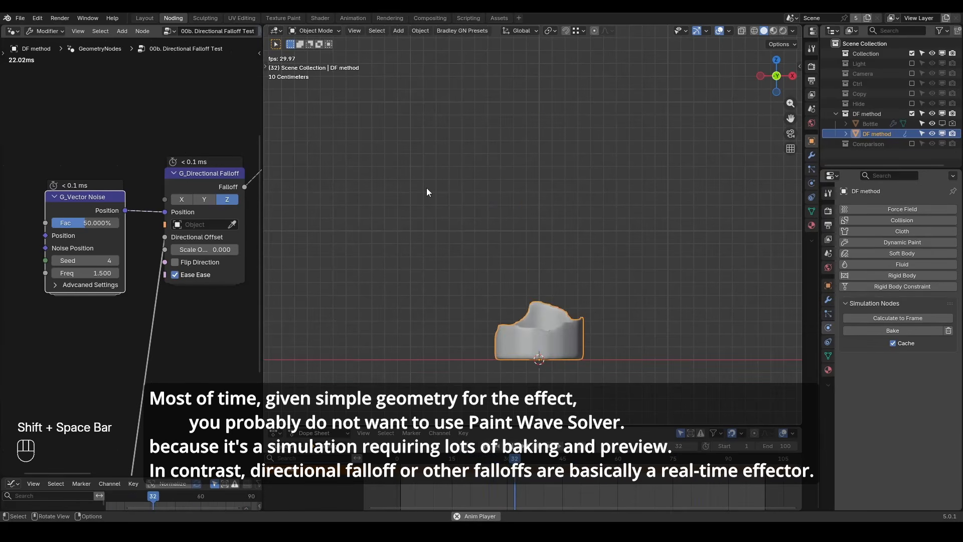
pyautogui.press('space')
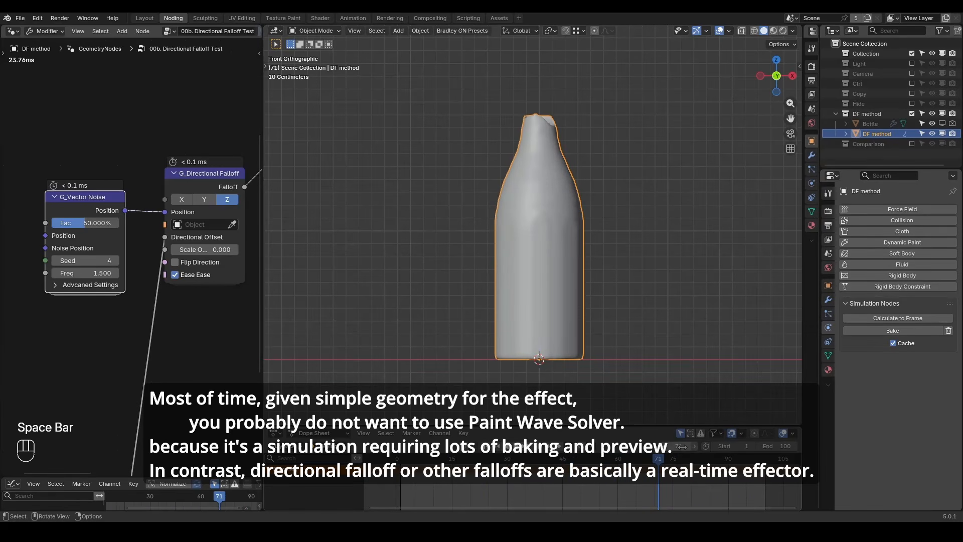
pyautogui.moveTo(659, 461); pyautogui.dragTo(554, 461)
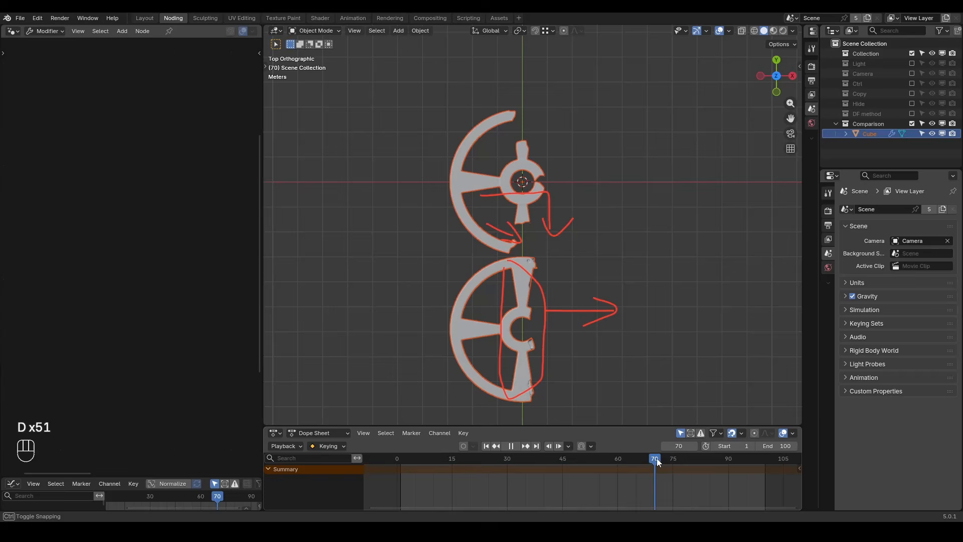
# Step: Scrub the wheel comparison to frame 100 to compare both growth methods
pyautogui.moveTo(656, 457); pyautogui.dragTo(764, 456)
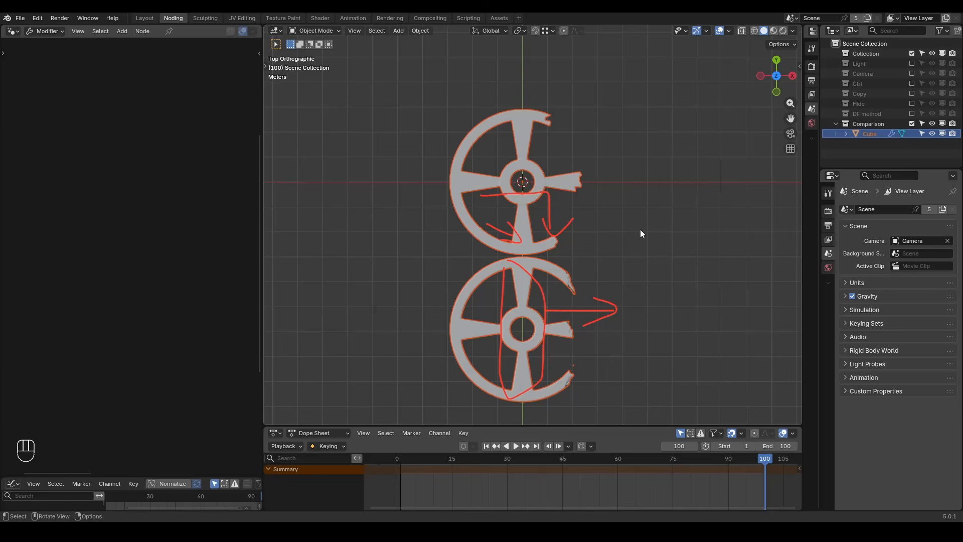
pyautogui.hotkey('shift', 'ctrl', 'alt', 'q')
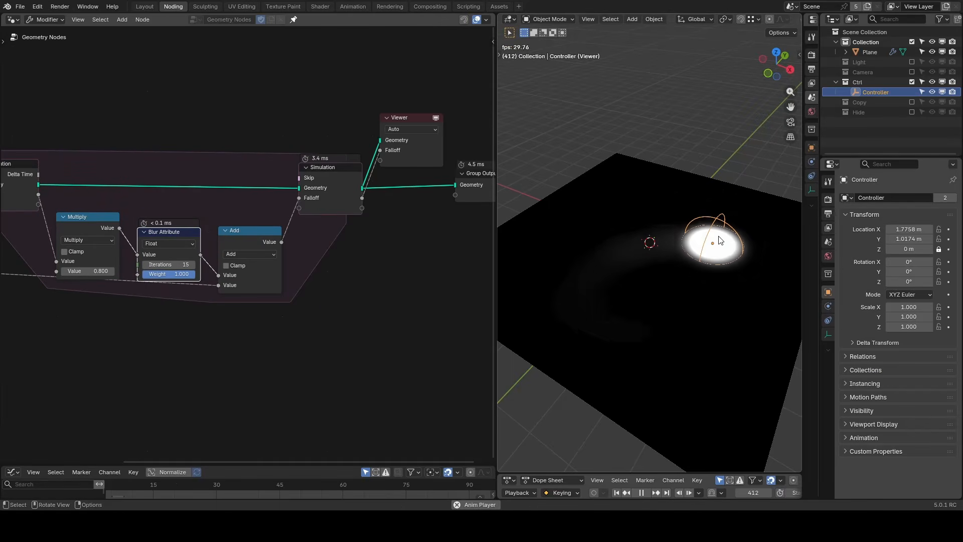
# Step: Move the Controller across the plane during playback to test the falloff trail
pyautogui.press('g')
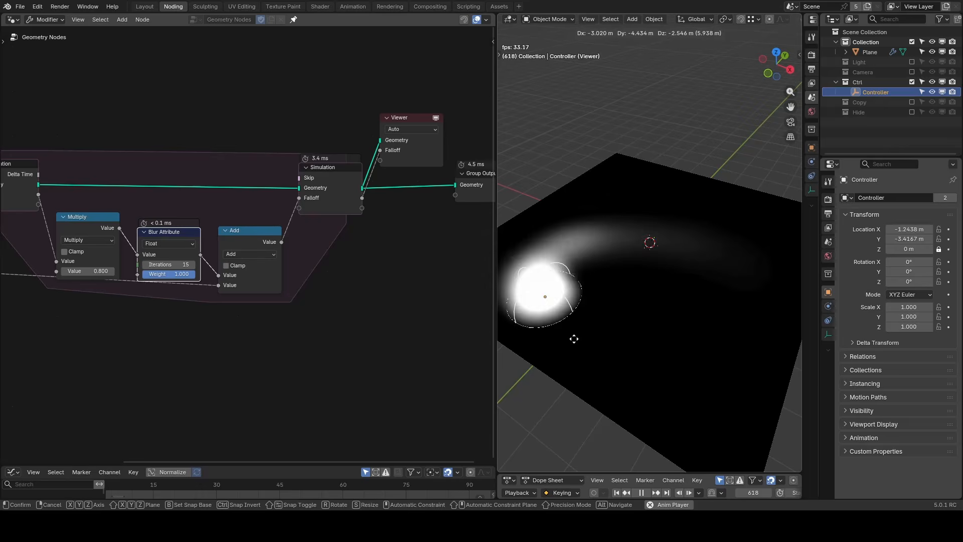
pyautogui.click(717, 336)
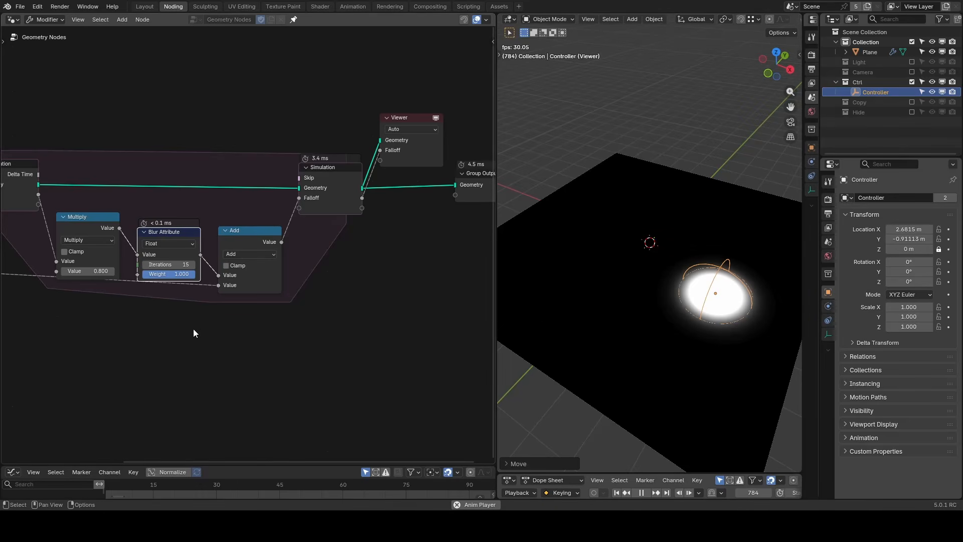
# Step: Set the Blur Attribute's Iterations to 125, move the Controller to test the wider spread, and stop playback
pyautogui.click(184, 265)
pyautogui.write('125')
pyautogui.press('Return')
pyautogui.press('g')
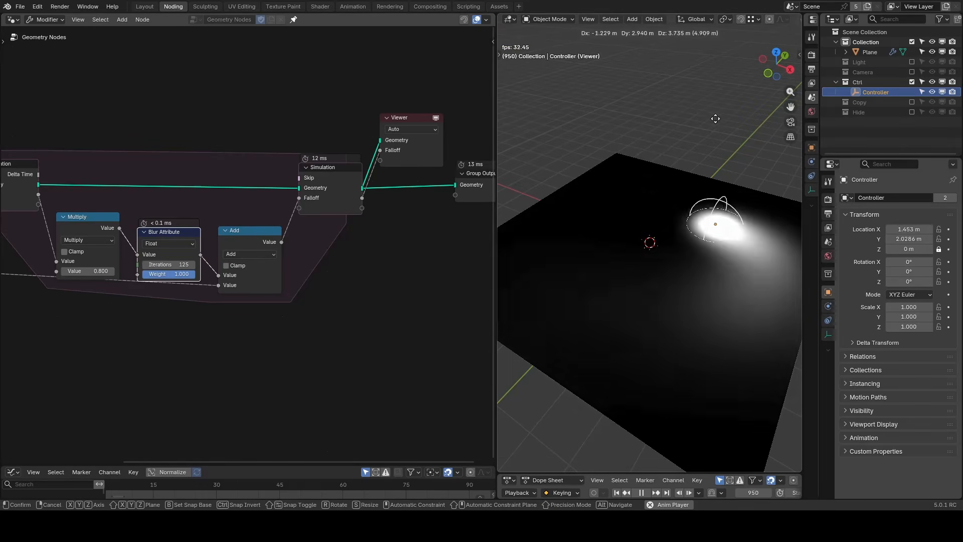
pyautogui.click(736, 277)
pyautogui.press('space')
pyautogui.scroll(-6, 242, 248)
pyautogui.moveTo(288, 166); pyautogui.dragTo(362, 150, button='middle')
pyautogui.moveTo(382, 116); pyautogui.dragTo(160, 307)
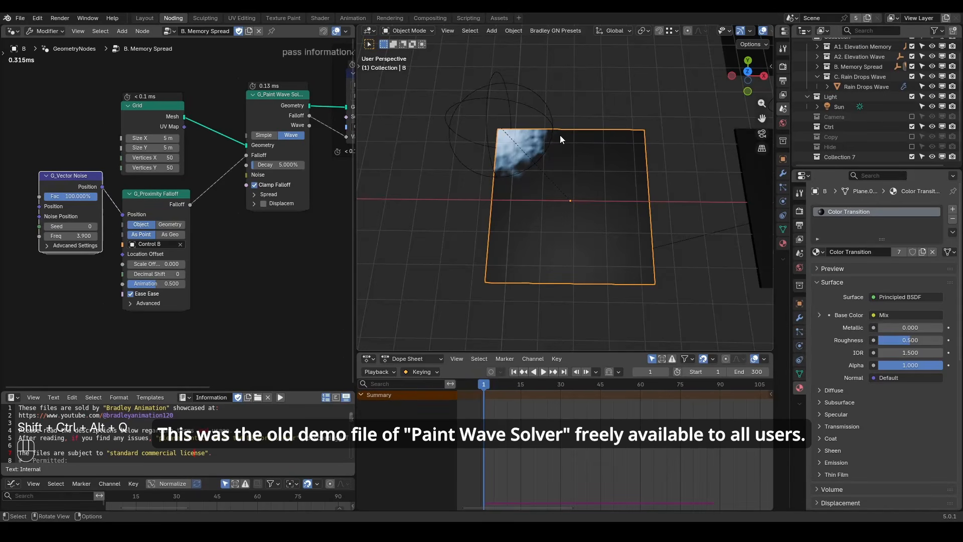
# Step: Trace the spread's edge on the Memory Spread plane with annotations at frame 1 and again after playing to frame 82
pyautogui.moveTo(544, 130)
pyautogui.mouseDown()
pyautogui.moveTo(532, 162)
pyautogui.moveTo(458, 175)
pyautogui.mouseUp()
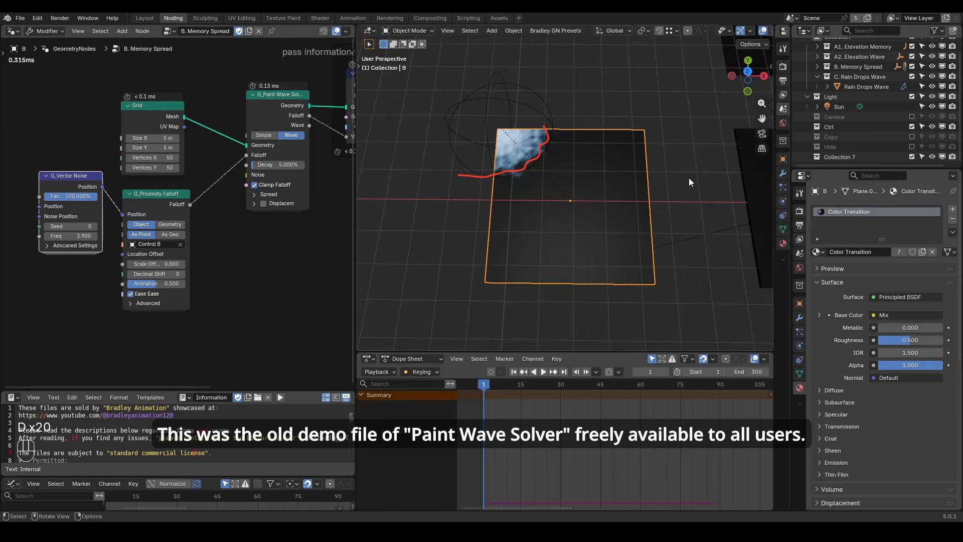
pyautogui.press('space')
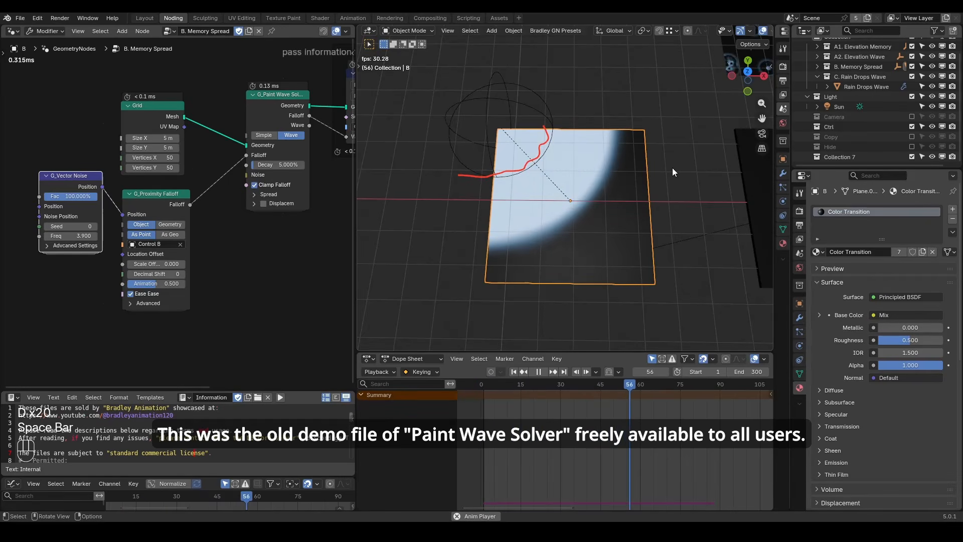
pyautogui.press('space')
pyautogui.moveTo(657, 148); pyautogui.dragTo(504, 294)
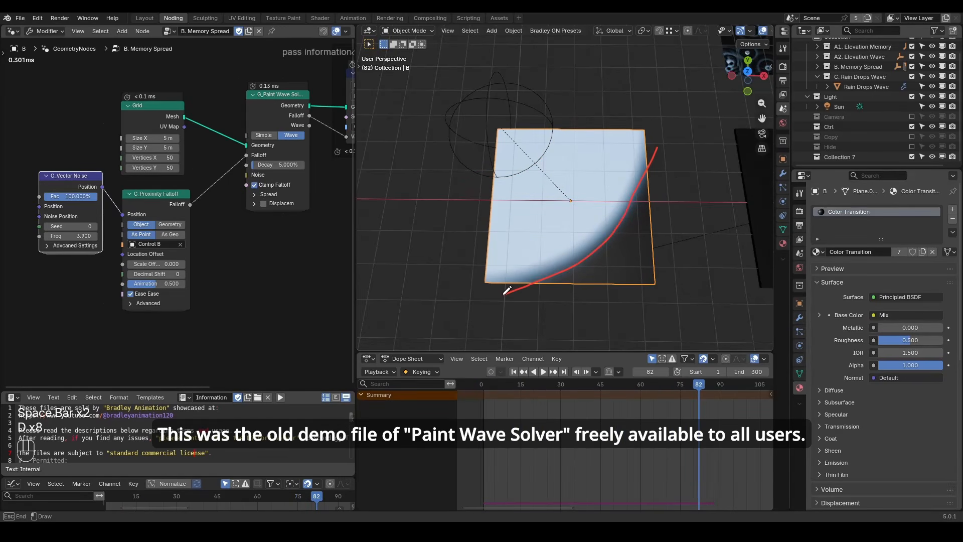
pyautogui.press('d')
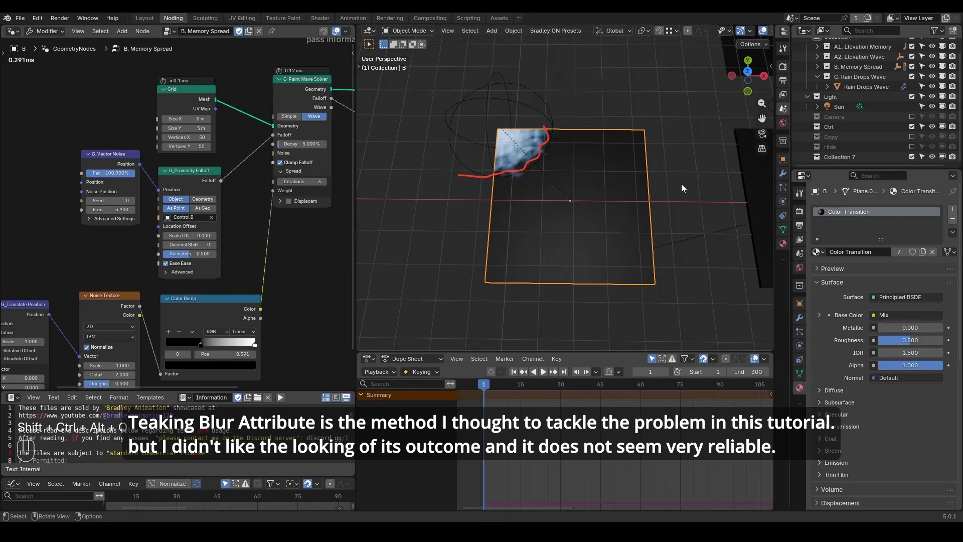
# Step: Replay the Memory Spread plane's growth several times from frame 1 to examine how the noisy edge spreads
pyautogui.press('space')
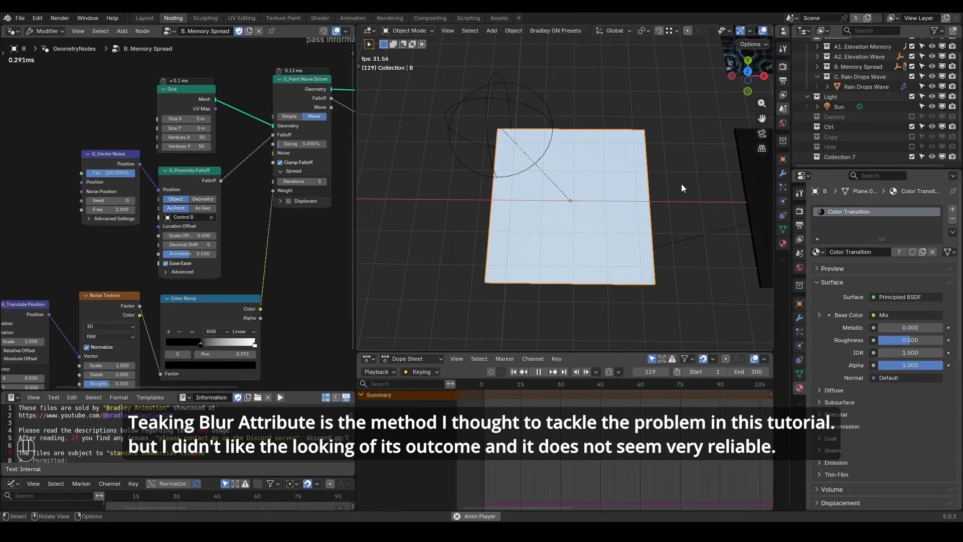
pyautogui.press('space')
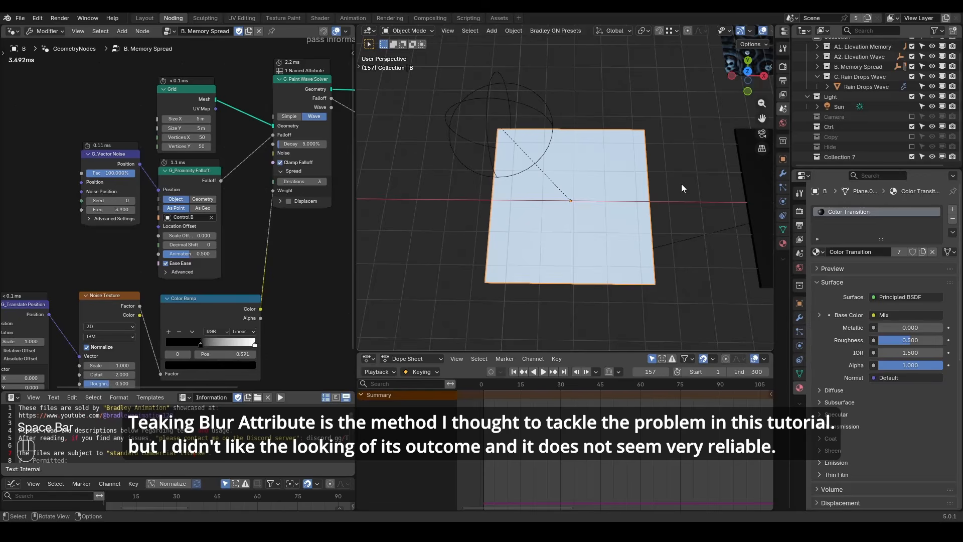
pyautogui.hotkey('ctrl', 'alt', 'shift', 'q')
pyautogui.press('space')
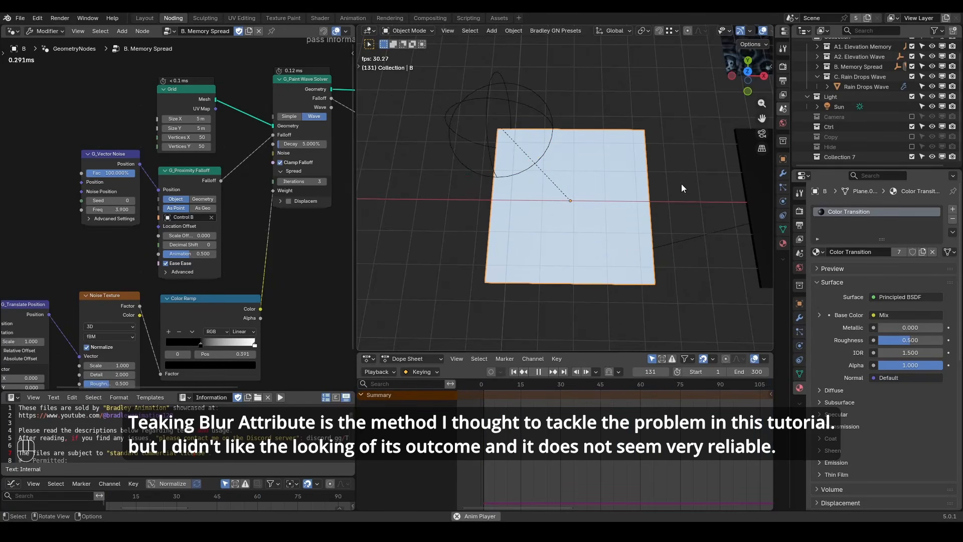
pyautogui.press('space')
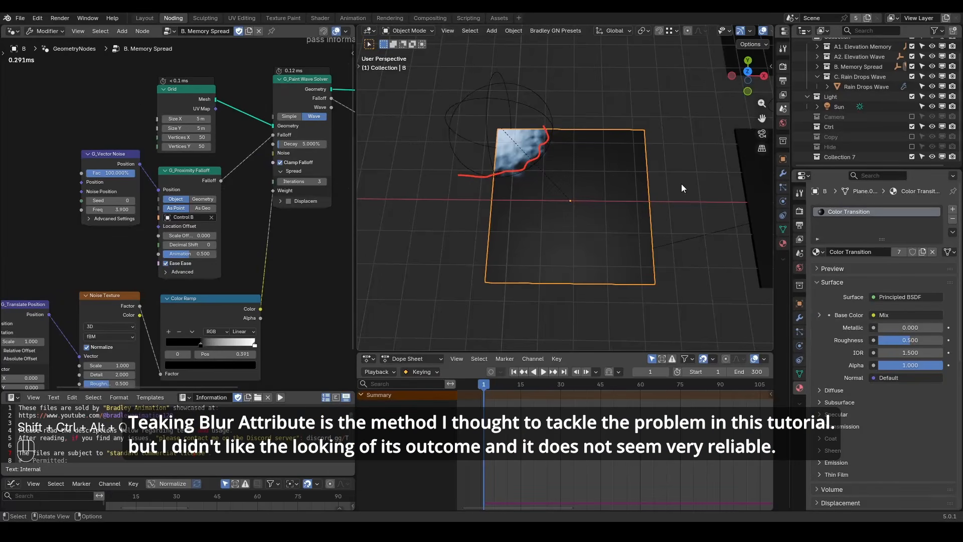
pyautogui.press('space')
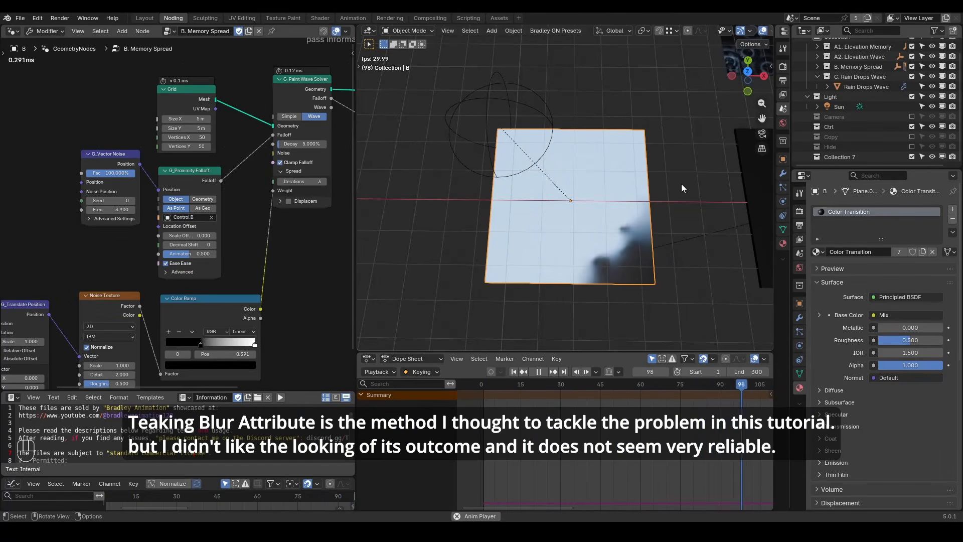
pyautogui.press('space')
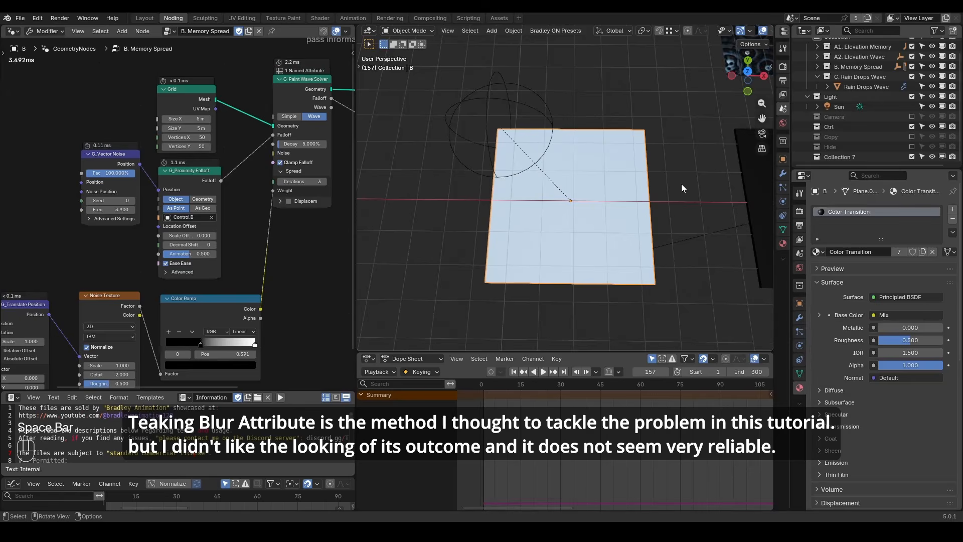
pyautogui.hotkey('ctrl', 'alt', 'shift', 'q')
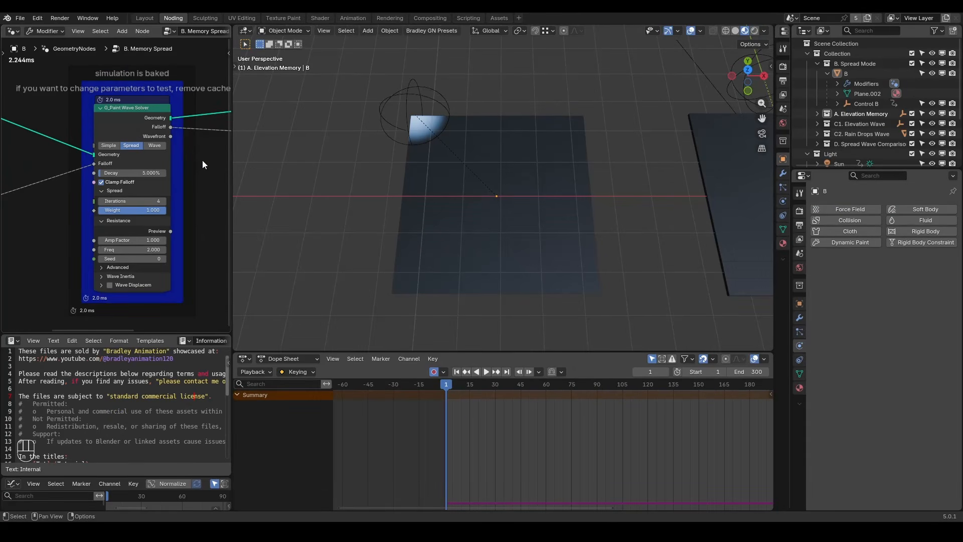
# Step: Play the Spread-mode growth on plane B repeatedly from the start to examine its advancing edge
pyautogui.press('space')
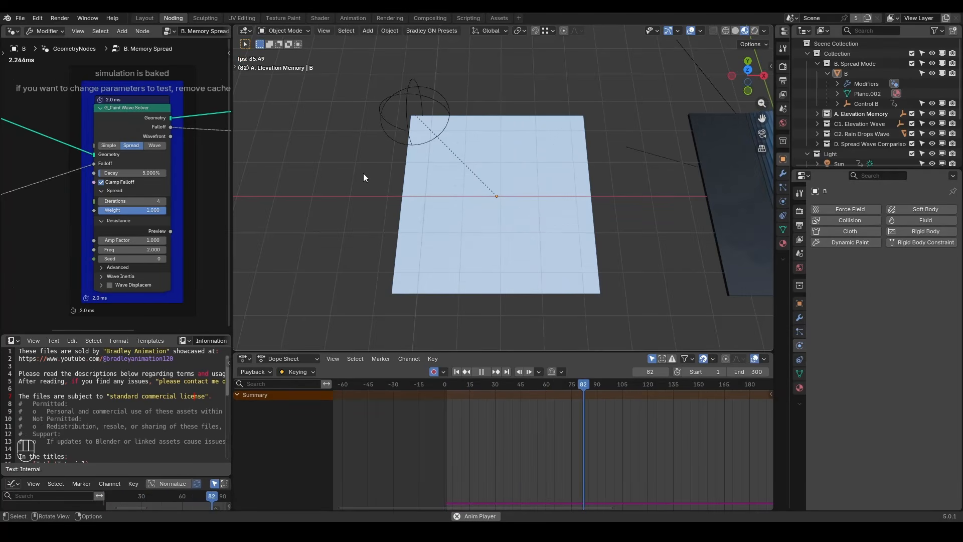
pyautogui.hotkey('shift', 'space')
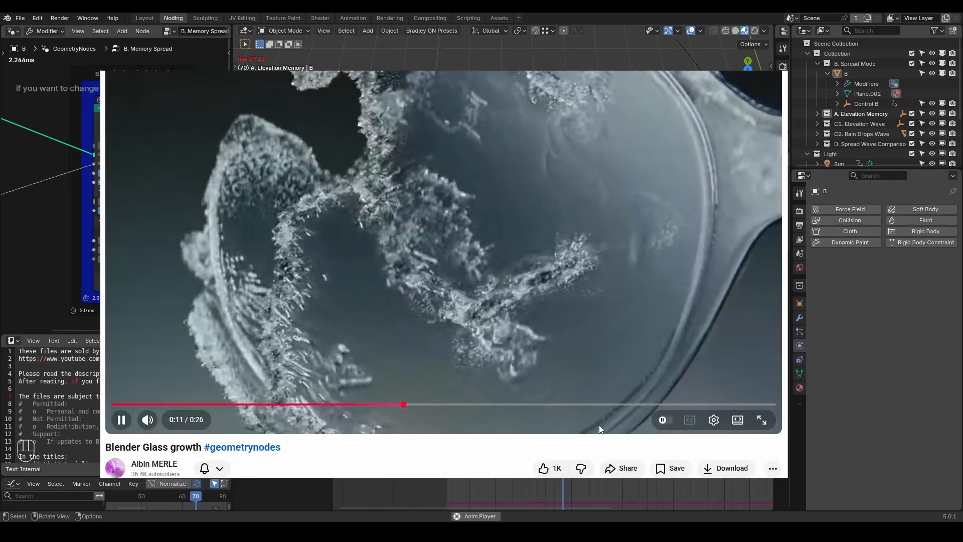
pyautogui.press('space')
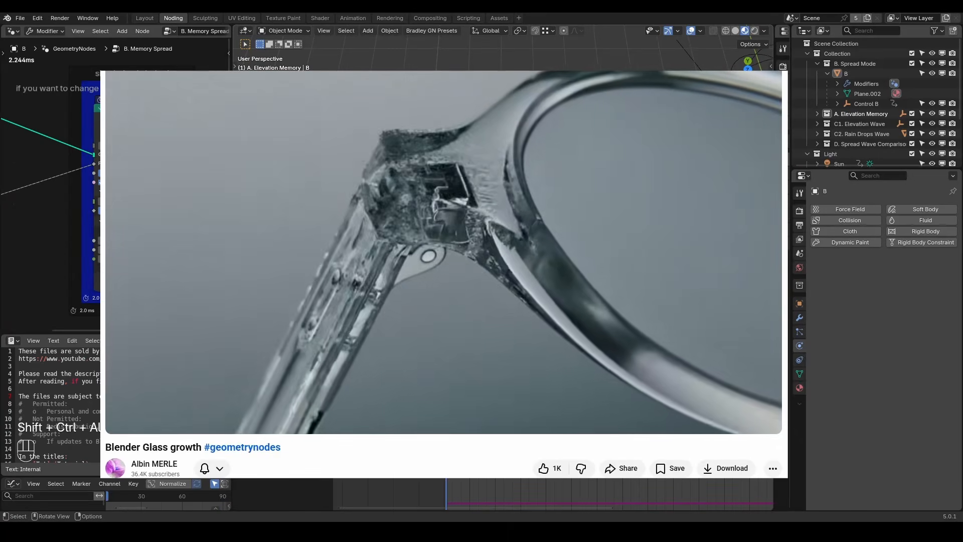
pyautogui.press('space')
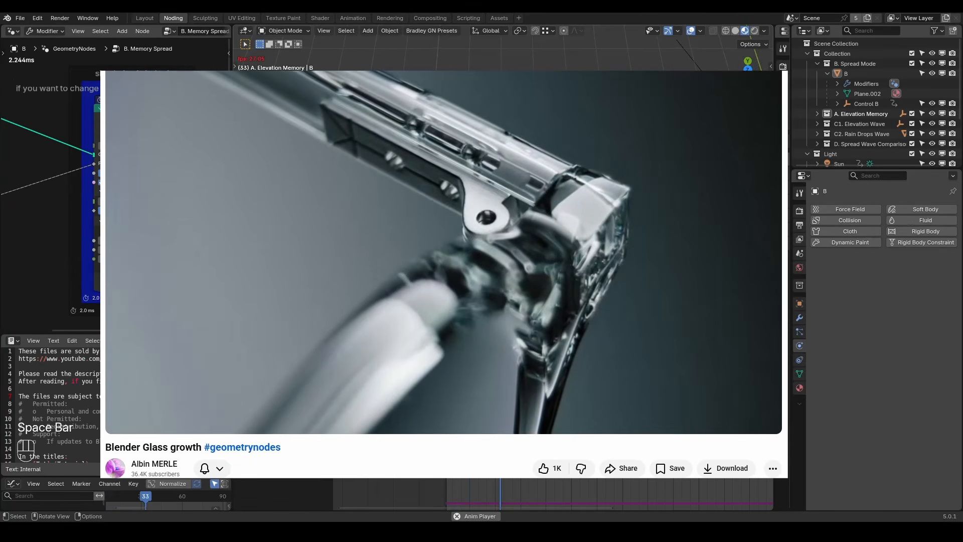
pyautogui.hotkey('shift', 'space')
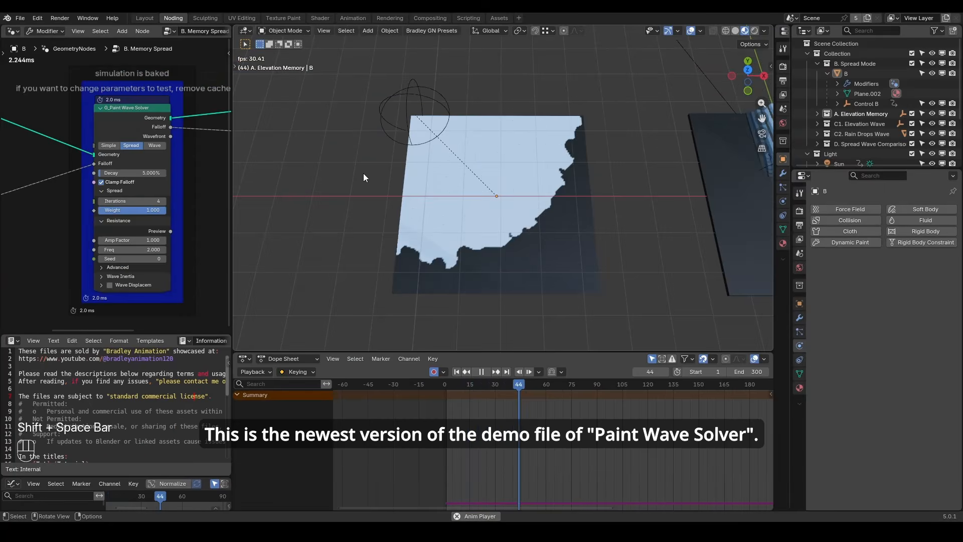
pyautogui.press('space')
pyautogui.hotkey('shift', 'ctrl', 'alt', 'q')
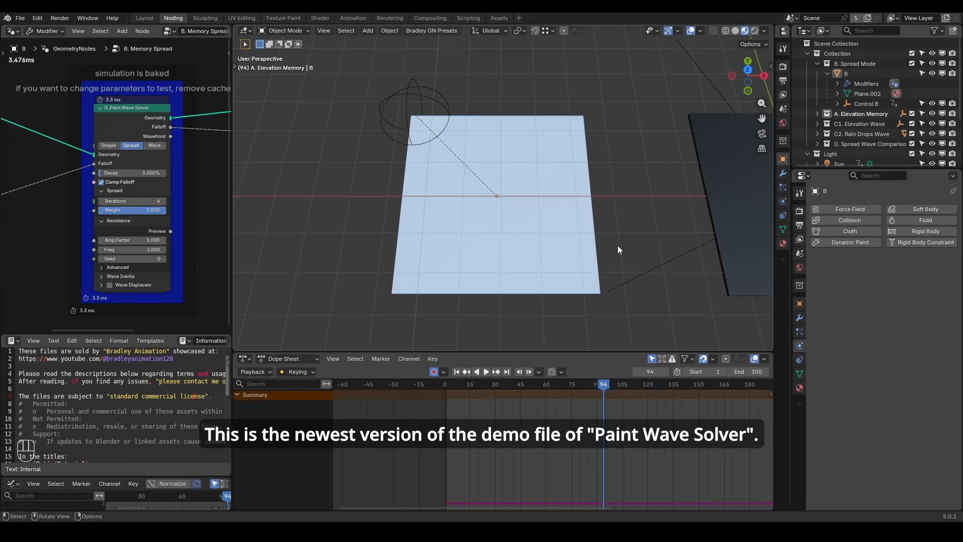
# Step: Inspect the Spread and Wave comparison planes, selecting D_Spread and D_Wave in turn
pyautogui.scroll(-5, 618, 245)
pyautogui.keyDown('shift'); pyautogui.moveTo(627, 245); pyautogui.dragTo(498, 184, button='middle'); pyautogui.keyUp('shift')
pyautogui.scroll(5, 499, 194)
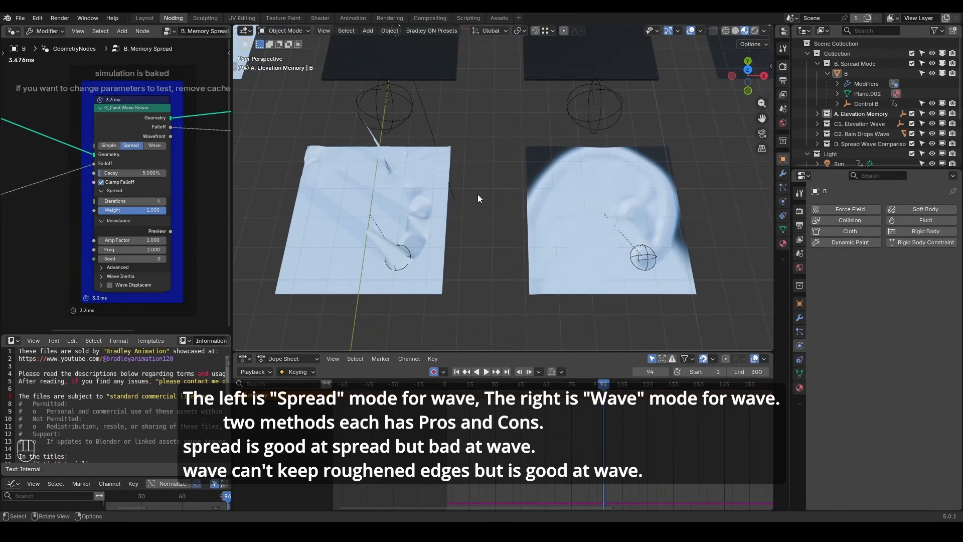
pyautogui.scroll(2, 486, 195)
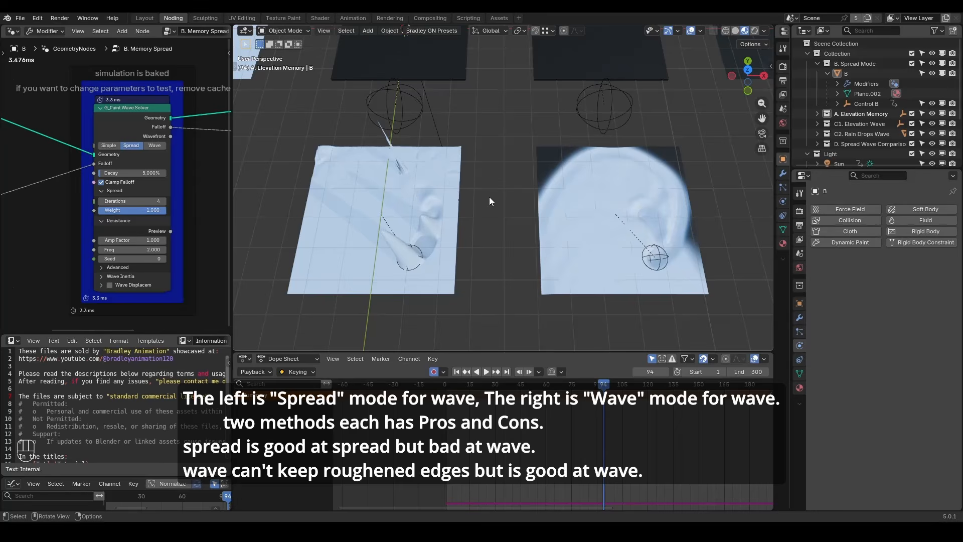
pyautogui.click(427, 200)
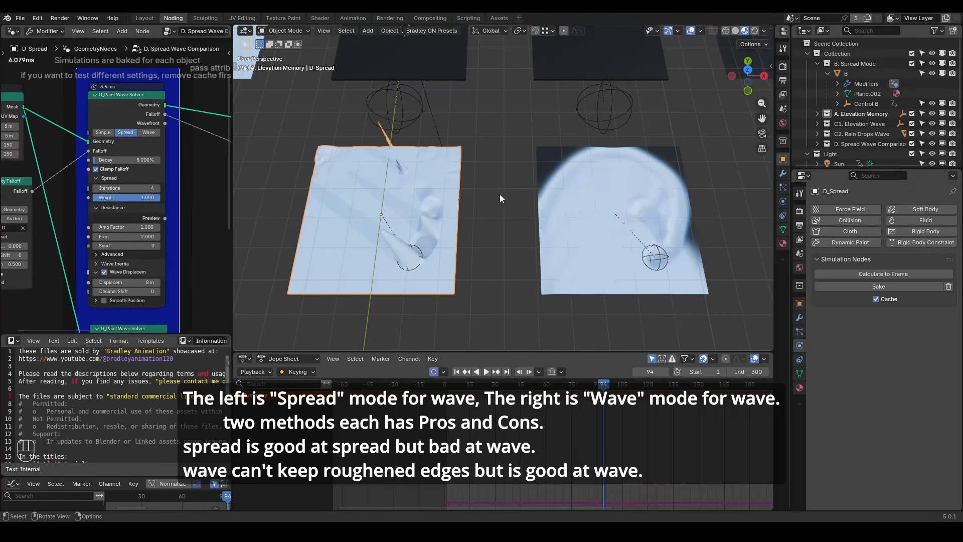
pyautogui.click(573, 186)
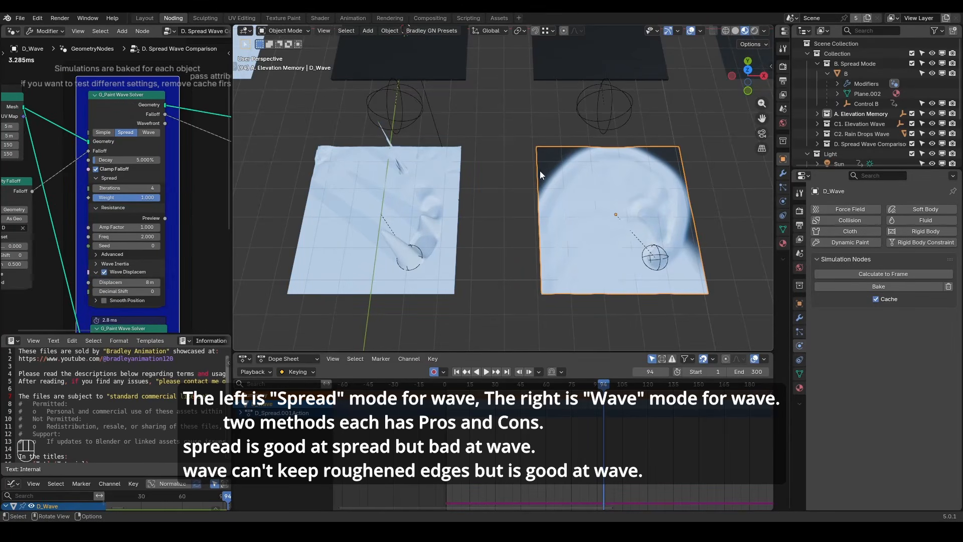
# Step: Switch the viewport to solid shading and play the Spread and Wave displacement comparison to frame 134
pyautogui.press('z')
pyautogui.click(590, 170)
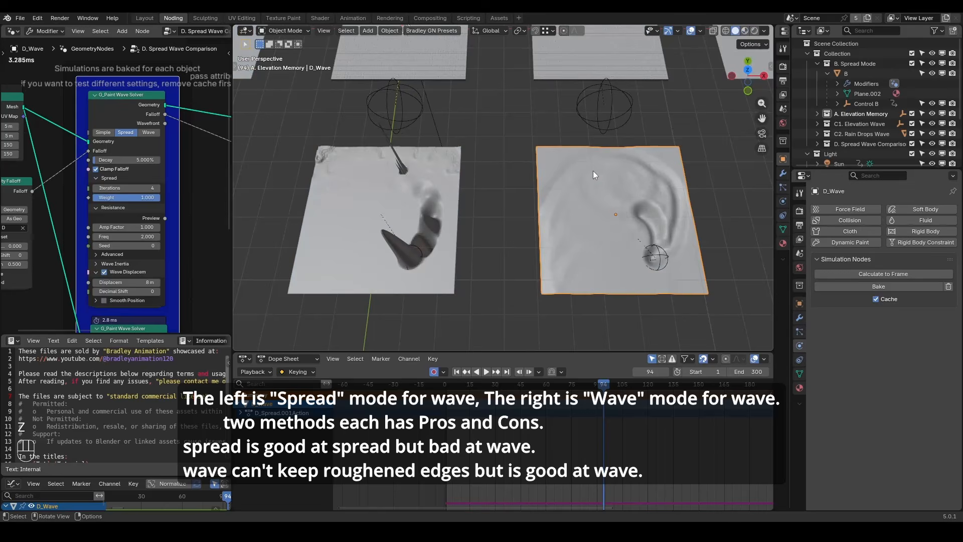
pyautogui.hotkey('shift', 'space')
pyautogui.press('space')
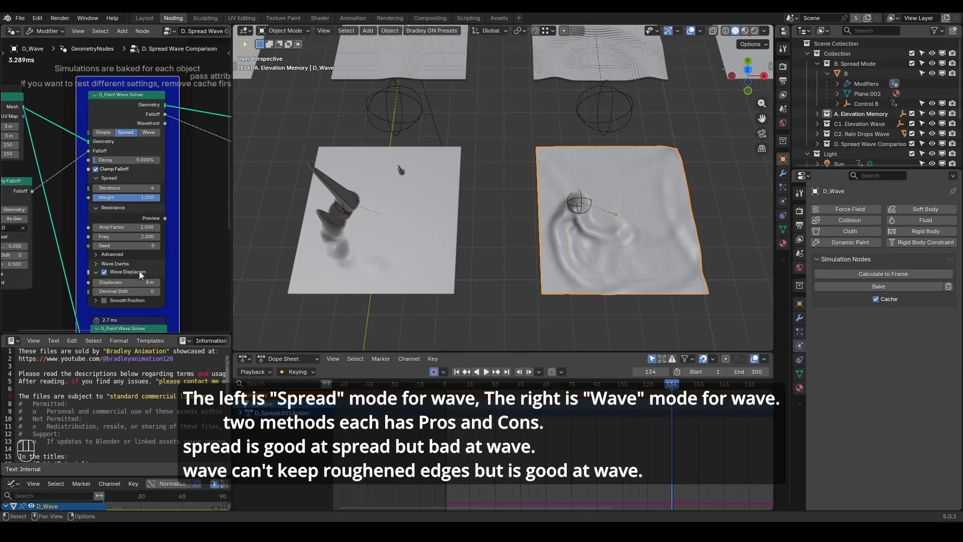
# Step: Test a Decimal Shift of 2 on the Spread-mode solver by replaying the comparison, and restore it to 0
pyautogui.click(159, 291)
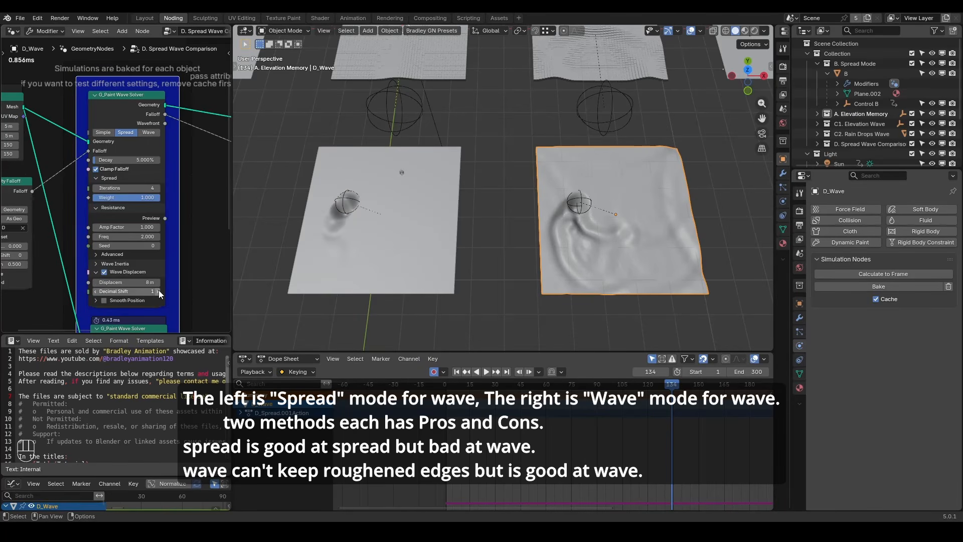
pyautogui.click(159, 291)
pyautogui.hotkey('shift', 'space')
pyautogui.press('space')
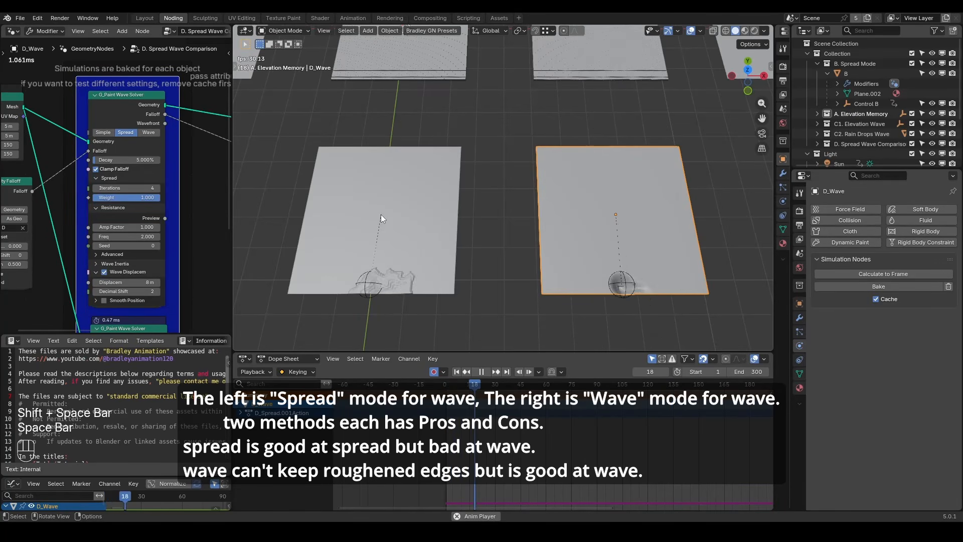
pyautogui.press('space')
pyautogui.press('space')
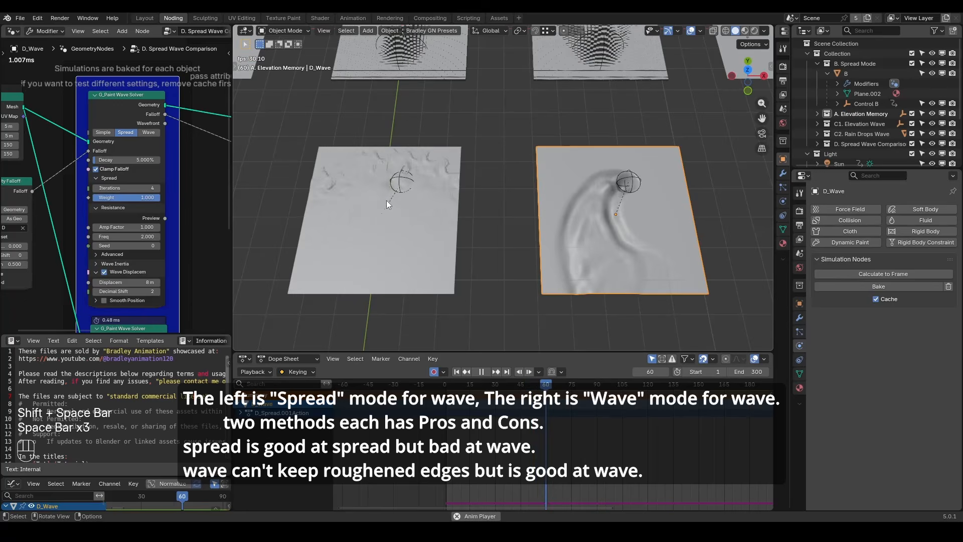
pyautogui.press('space')
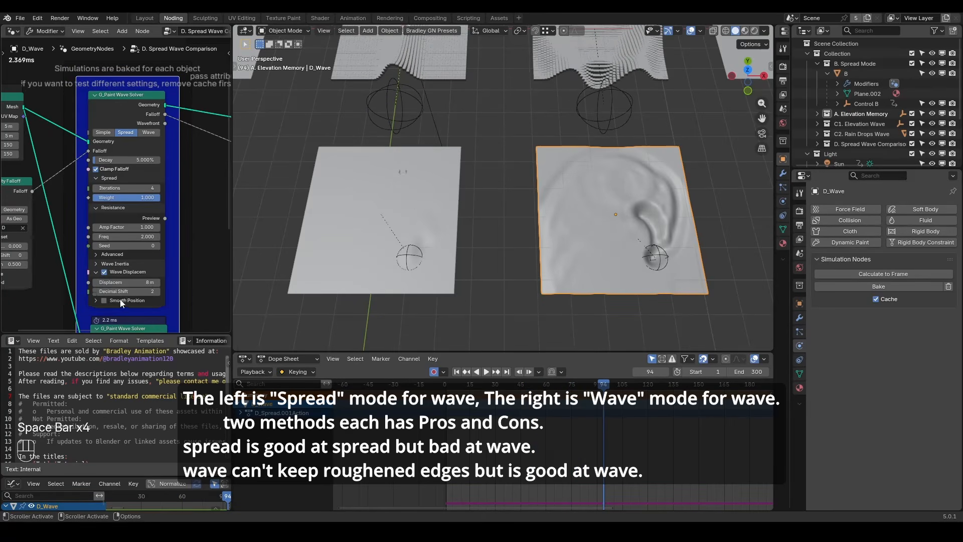
pyautogui.click(96, 291)
pyautogui.click(96, 291)
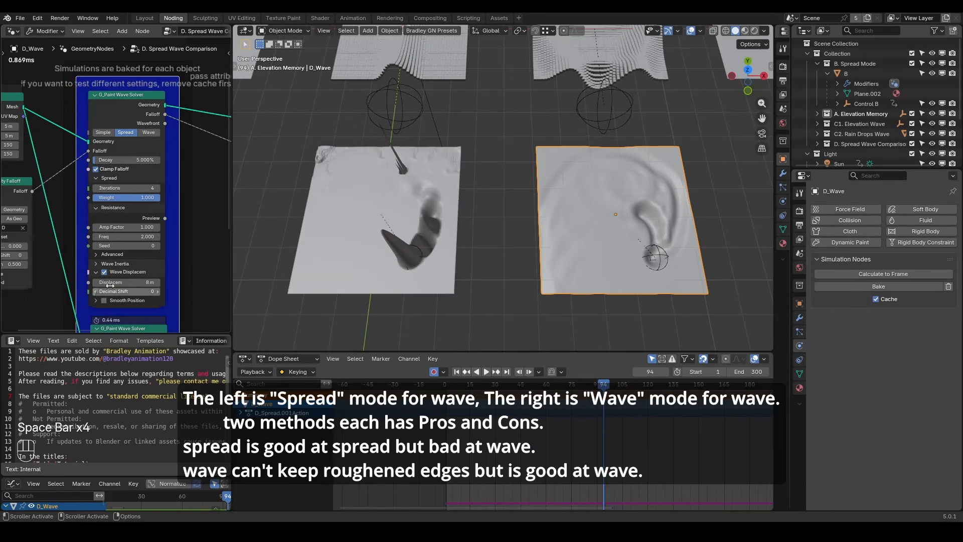
# Step: Scrub the wave comparison to frame 39 and play on to frame 171 to compare both displacements
pyautogui.moveTo(525, 392); pyautogui.dragTo(510, 392)
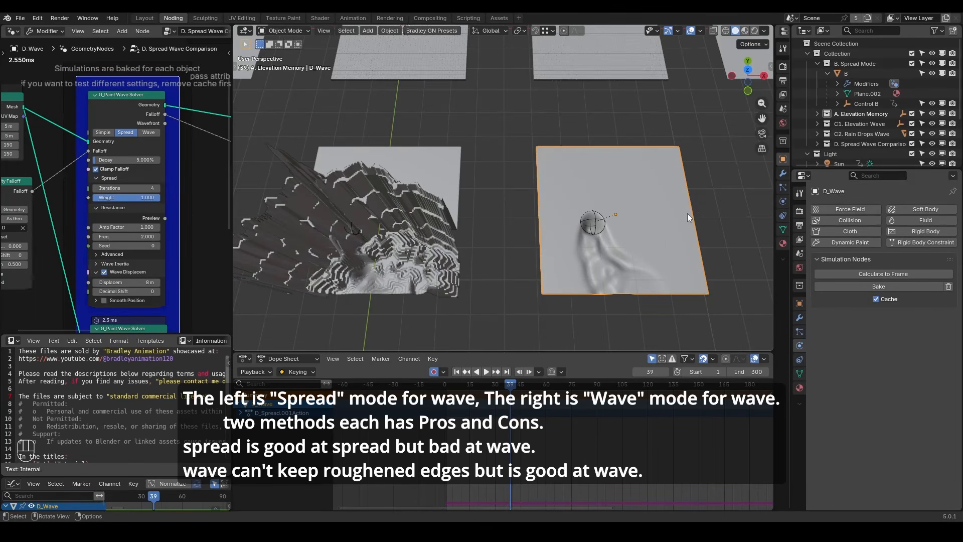
pyautogui.press('space')
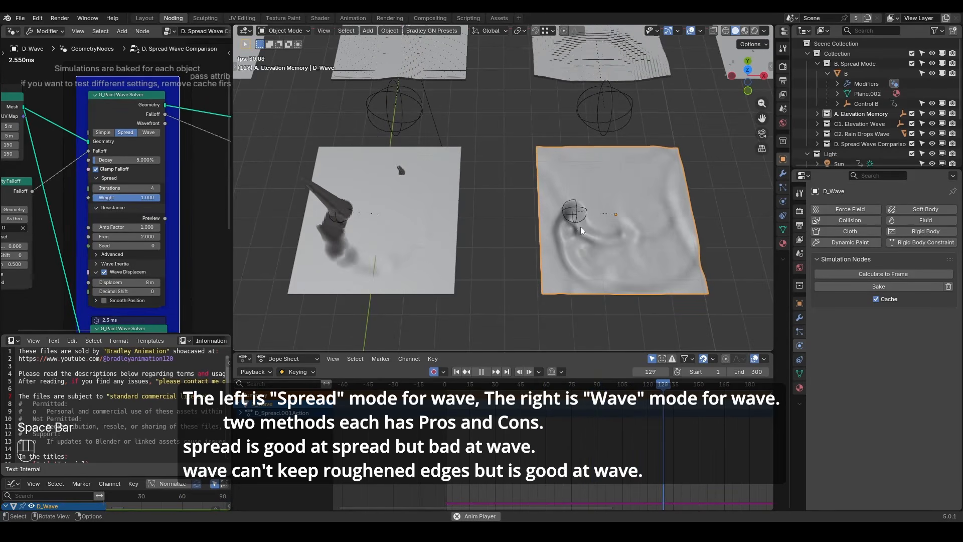
pyautogui.press('space')
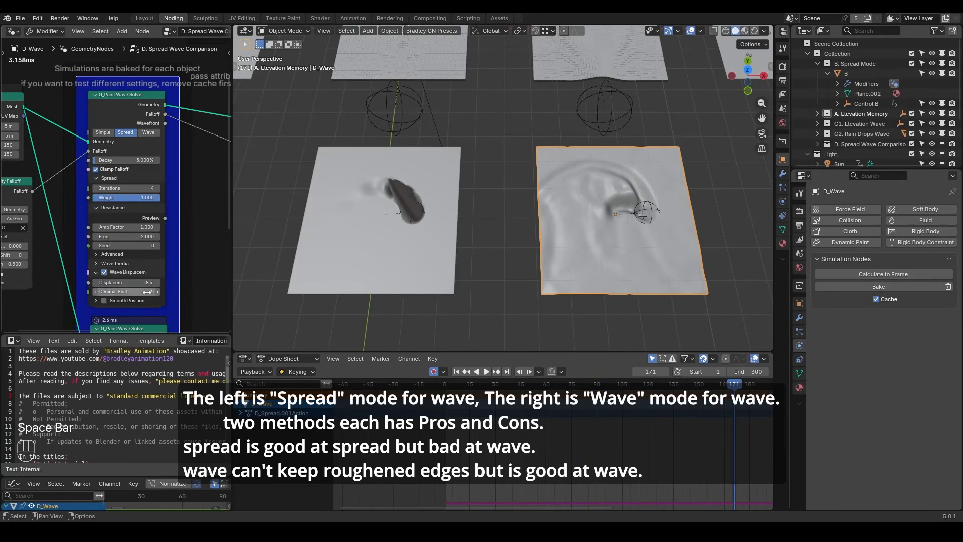
# Step: Preview the Wave-mode Paint Wave Solver's Falloff on D_Wave and play it from the start to frame 88
pyautogui.moveTo(147, 292); pyautogui.dragTo(138, 143, button='middle')
pyautogui.keyDown('ctrl'); pyautogui.keyDown('shift'); pyautogui.click(120, 179); pyautogui.keyUp('shift'); pyautogui.keyUp('ctrl')
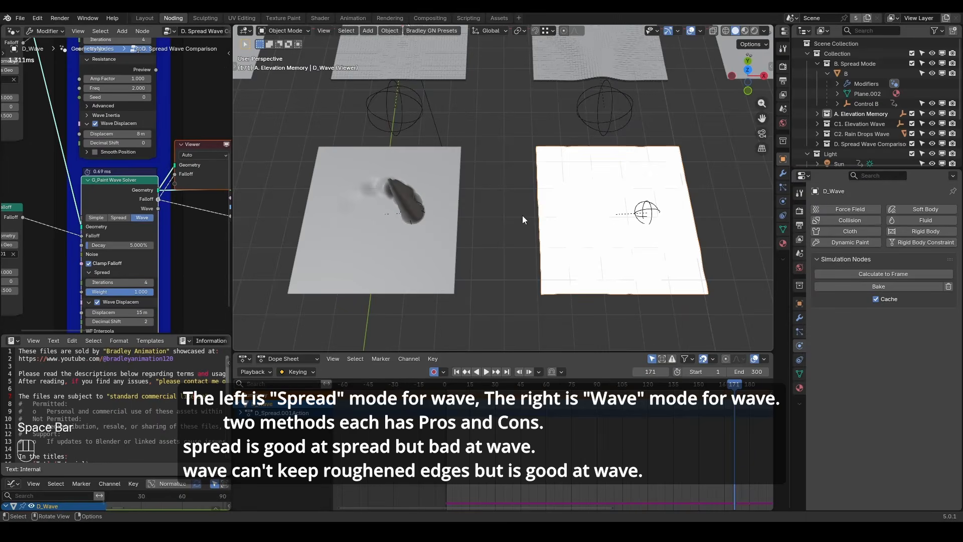
pyautogui.hotkey('shift', 'space')
pyautogui.press('space')
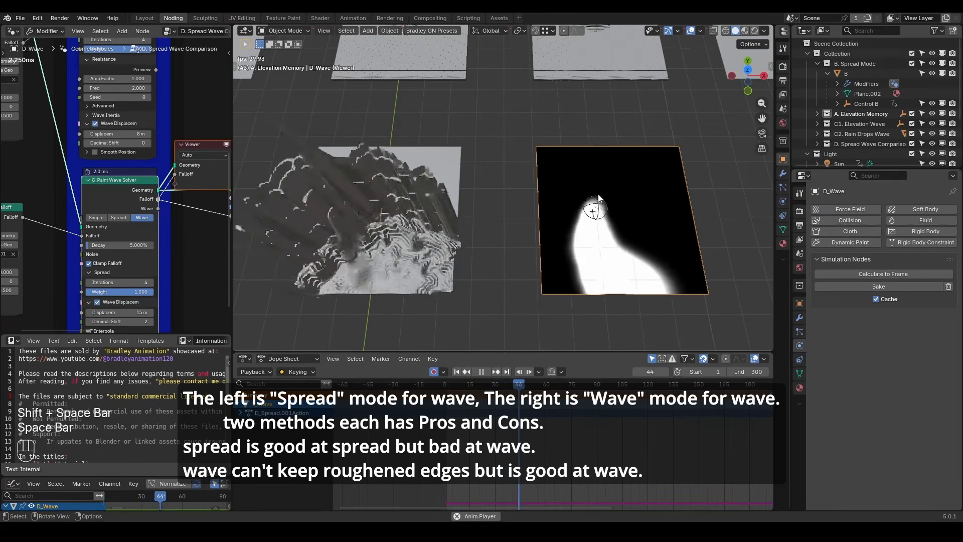
pyautogui.press('space')
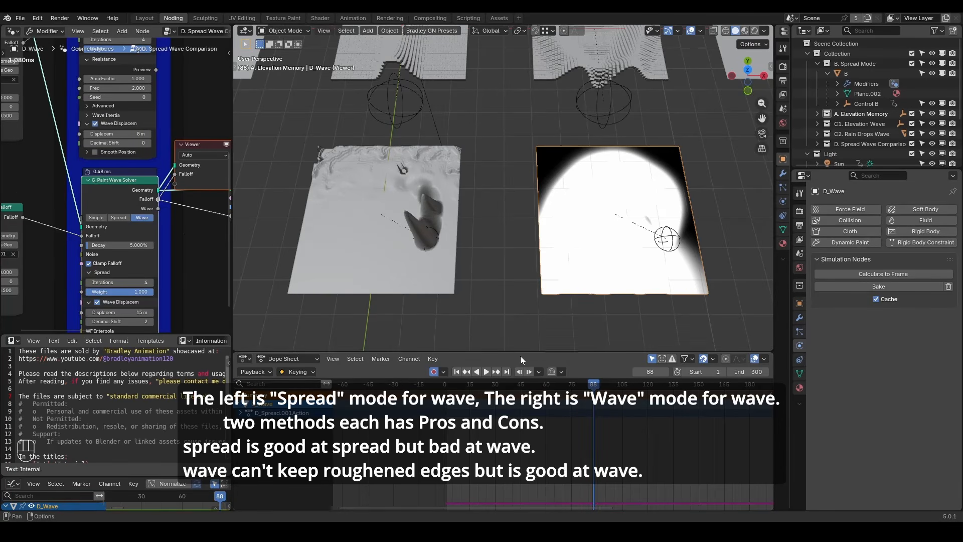
# Step: At frame 46, preview the Spread-mode solver's Falloff on D_Spread and turn off its Wave Displacement
pyautogui.click(522, 384)
pyautogui.keyDown('ctrl'); pyautogui.scroll(5, 191, 125); pyautogui.keyUp('ctrl')
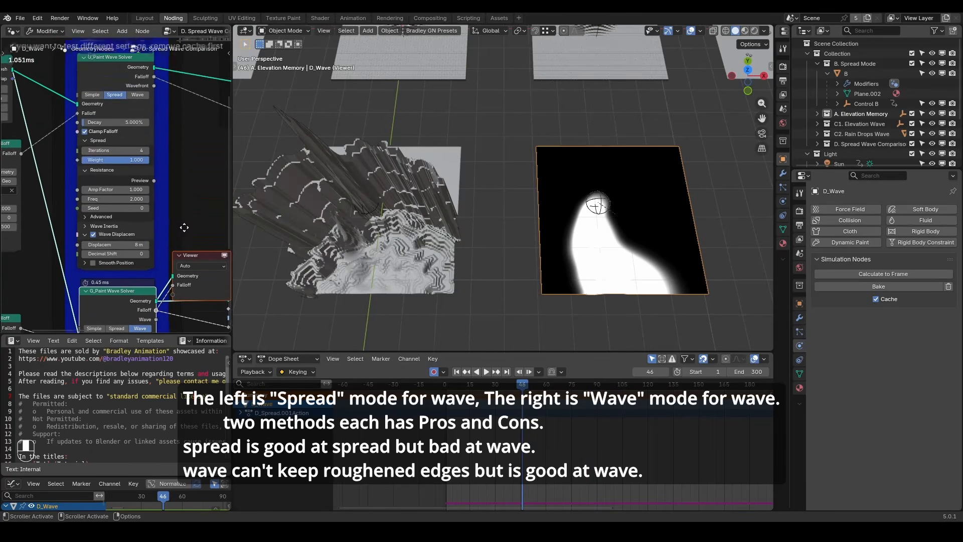
pyautogui.keyDown('ctrl'); pyautogui.keyDown('shift'); pyautogui.click(149, 104); pyautogui.keyUp('shift'); pyautogui.keyUp('ctrl')
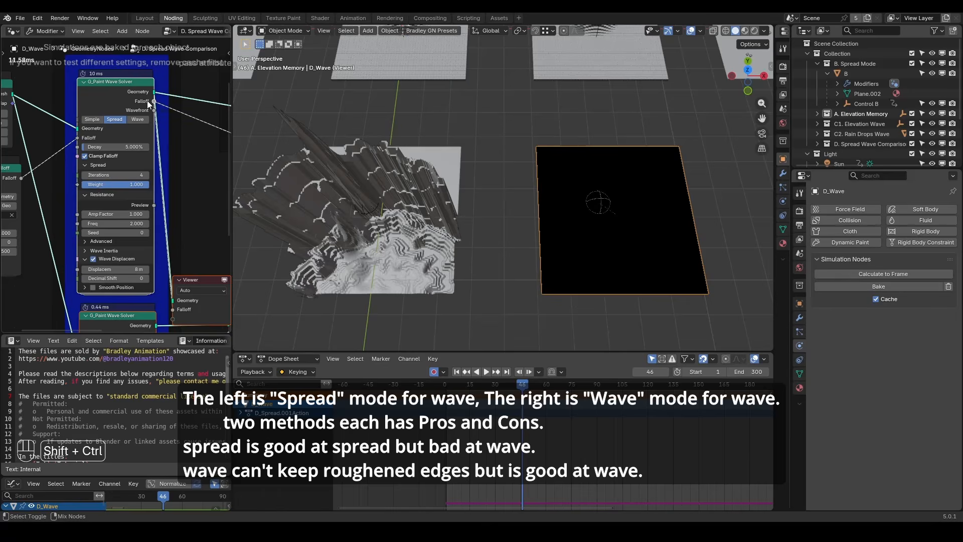
pyautogui.click(359, 167)
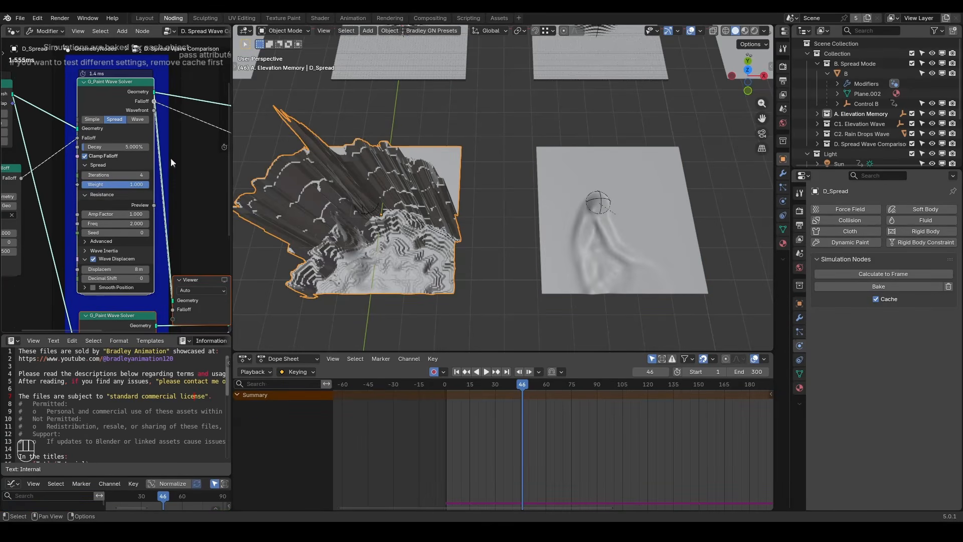
pyautogui.click(206, 277)
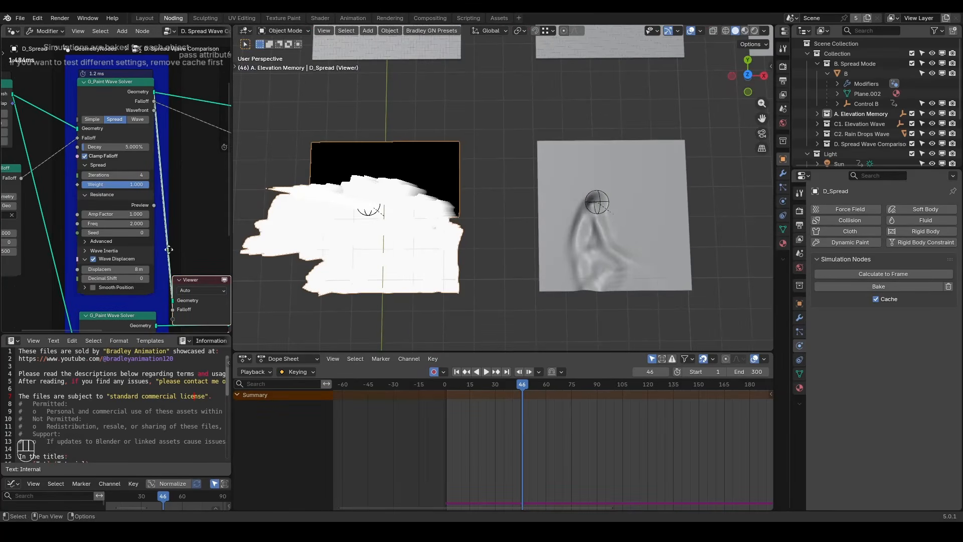
pyautogui.click(93, 259)
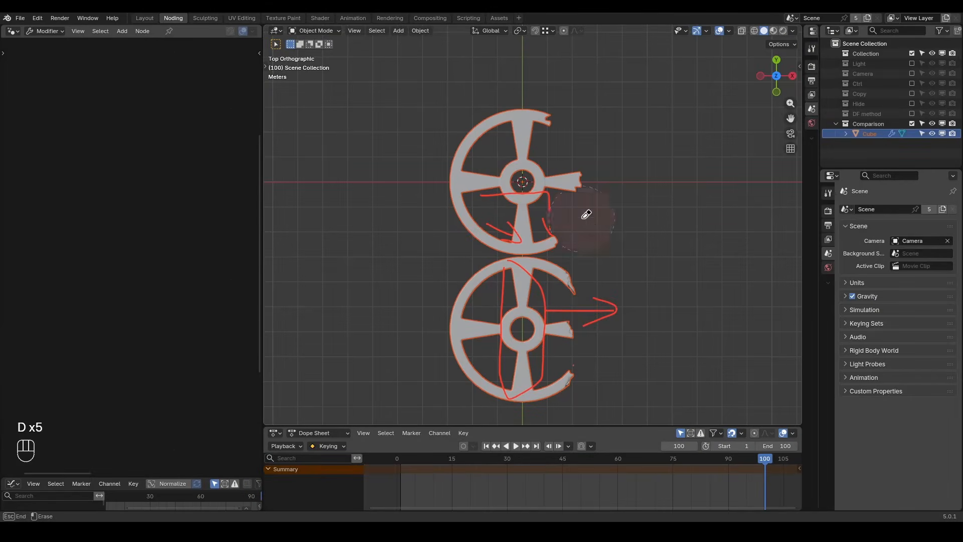
# Step: Erase the annotations, swap the visible Comparison collection for the Hide collection, and show the modifiers of the Model object
pyautogui.moveTo(585, 213); pyautogui.dragTo(499, 223, button='right')
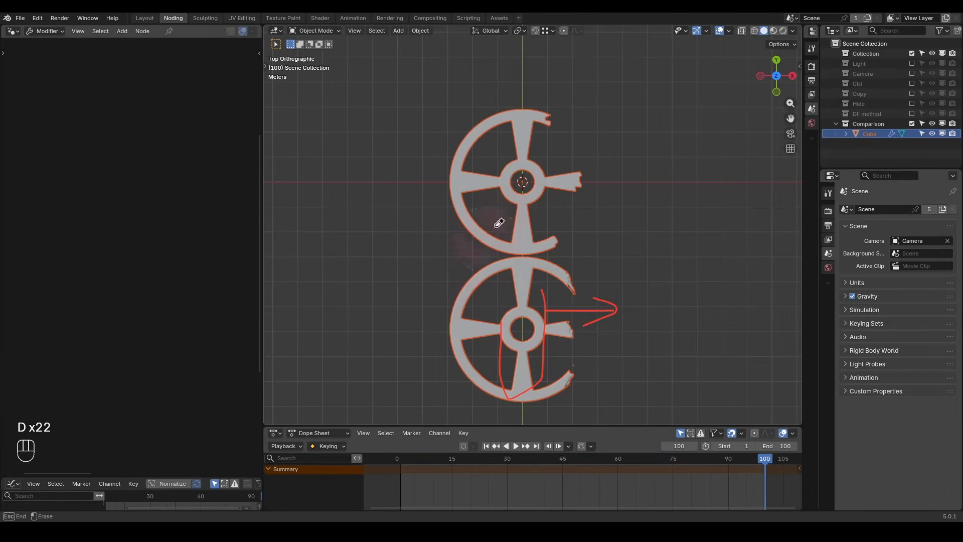
pyautogui.click(911, 124)
pyautogui.click(911, 104)
pyautogui.click(870, 114)
pyautogui.click(827, 299)
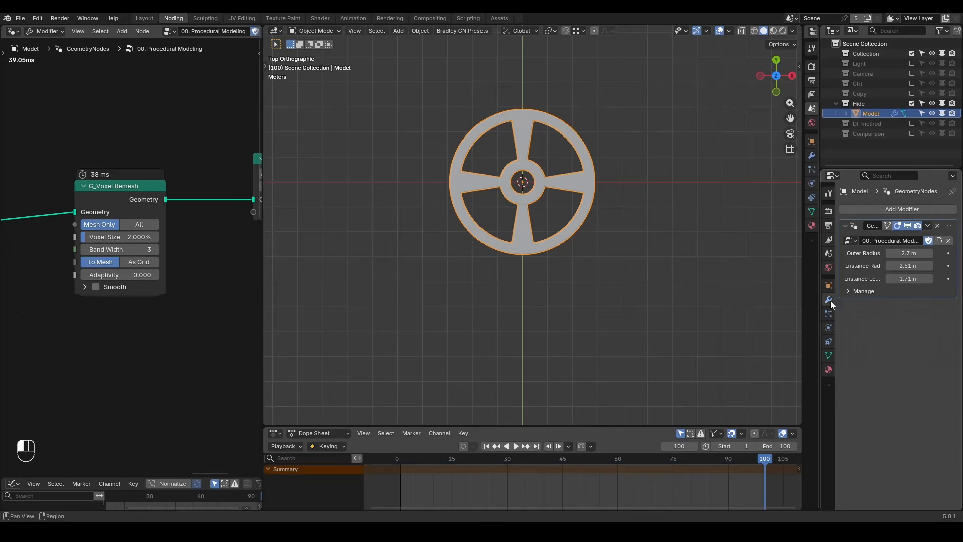
# Step: Try larger Outer Radius and instance size values on the Model's geometry nodes modifier
pyautogui.moveTo(899, 253); pyautogui.dragTo(931, 253)
pyautogui.moveTo(898, 266); pyautogui.dragTo(935, 279)
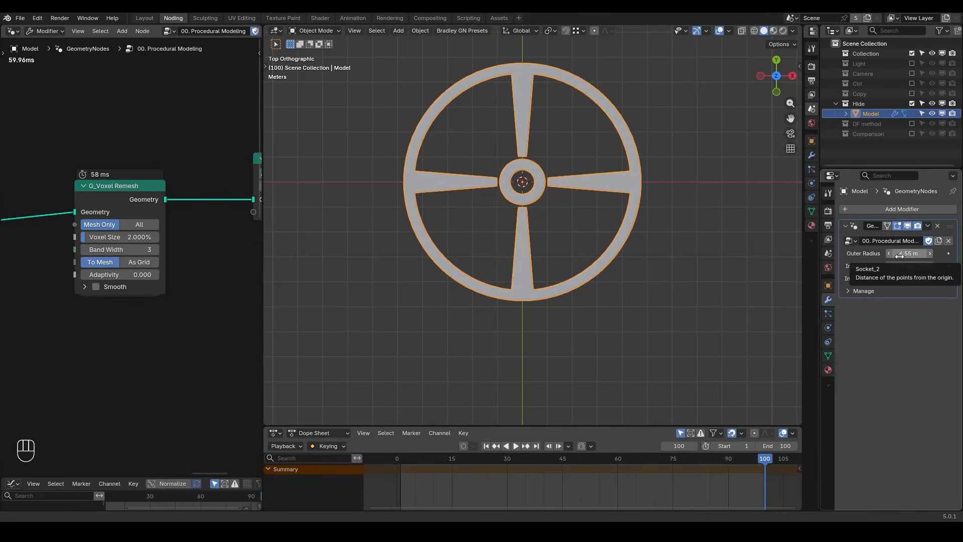
pyautogui.press('w')
pyautogui.press('w')
pyautogui.press('w')
# Step: Widen the node editor and examine the whole Procedural Modeling node tree alongside the wheel in perspective
pyautogui.scroll(-6, 151, 279)
pyautogui.scroll(-6, 155, 284)
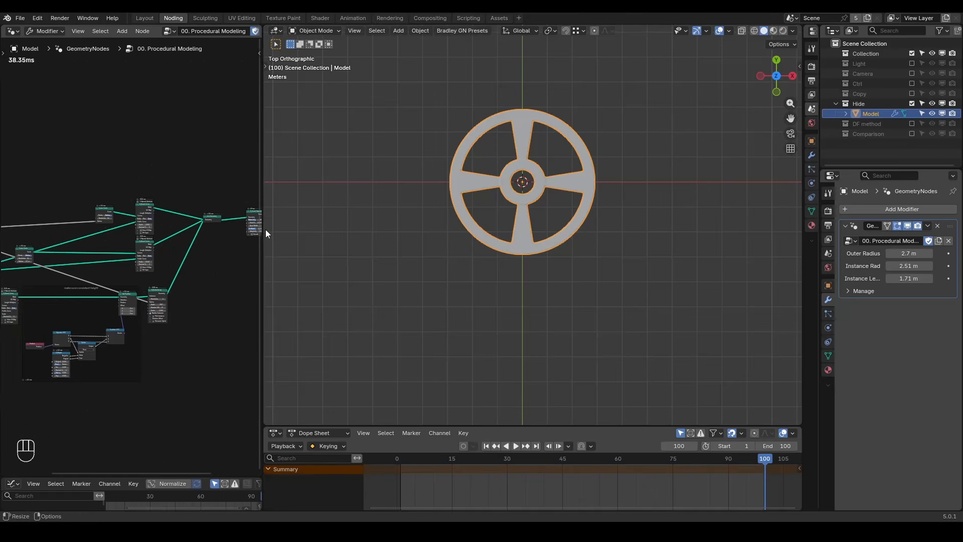
pyautogui.moveTo(261, 230); pyautogui.dragTo(440, 241)
pyautogui.press('a')
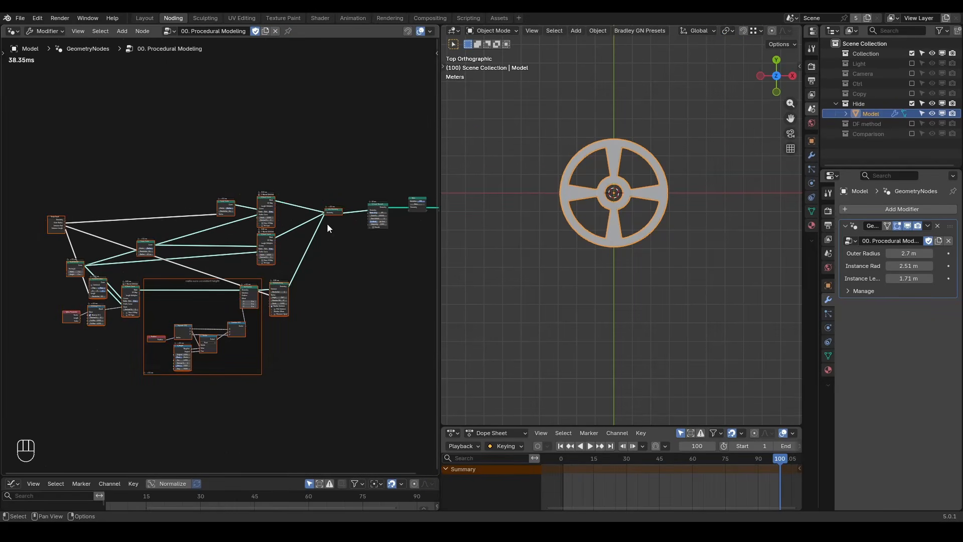
pyautogui.moveTo(568, 263); pyautogui.dragTo(608, 215, button='middle')
pyautogui.scroll(3, 568, 189)
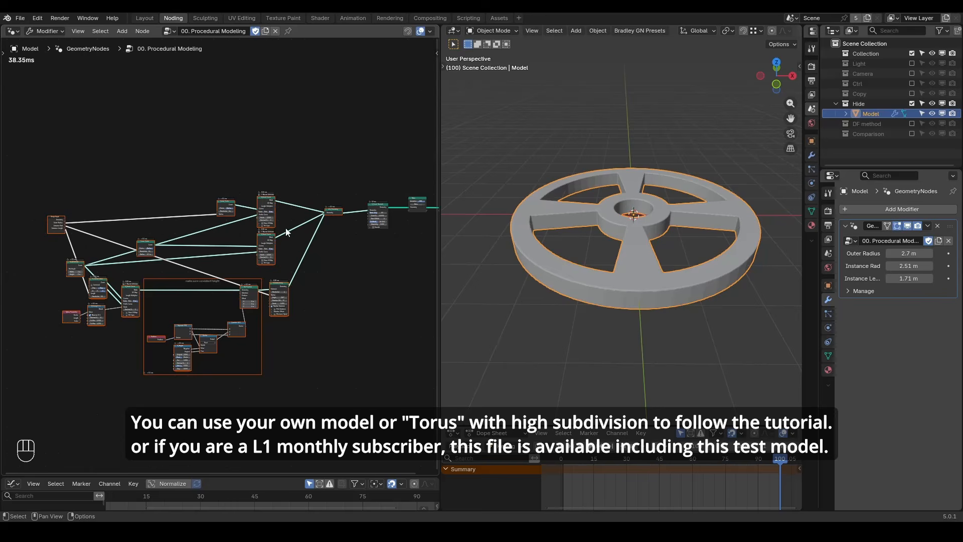
pyautogui.click(331, 247)
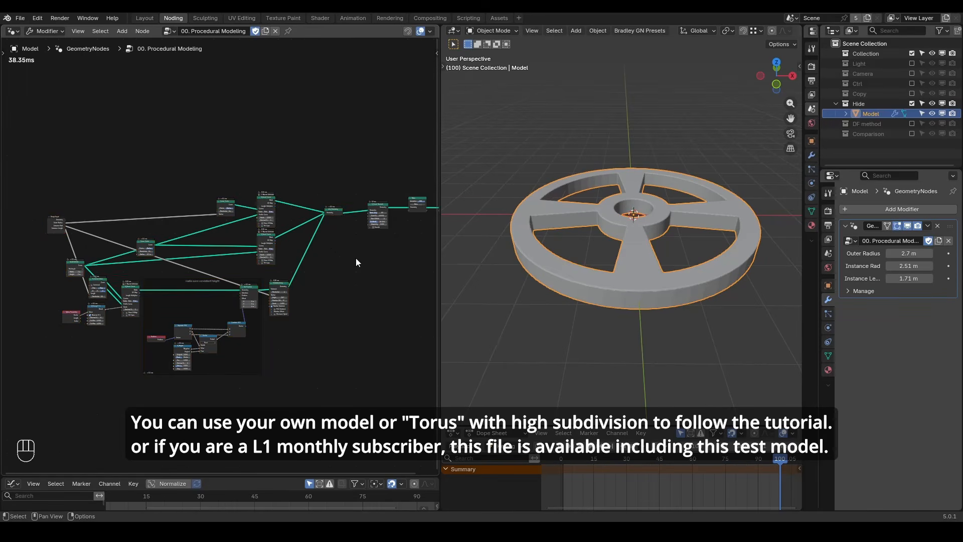
pyautogui.moveTo(362, 254); pyautogui.dragTo(230, 293, button='middle')
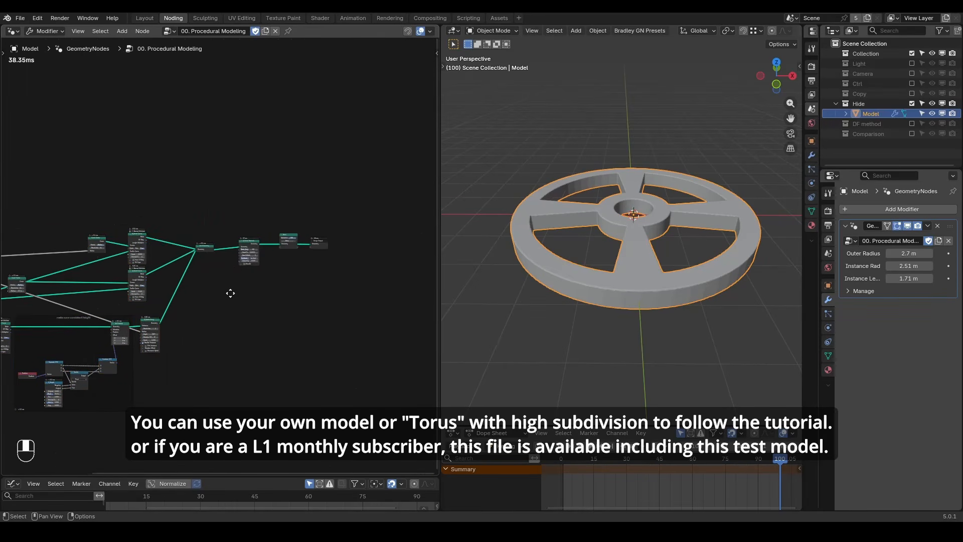
# Step: Preview the Join Geometry output, and compare it with the G_Voxel Remesh output on the wheel
pyautogui.scroll(15, 247, 302)
pyautogui.moveTo(328, 323); pyautogui.dragTo(290, 323, button='middle')
pyautogui.scroll(2, 290, 323)
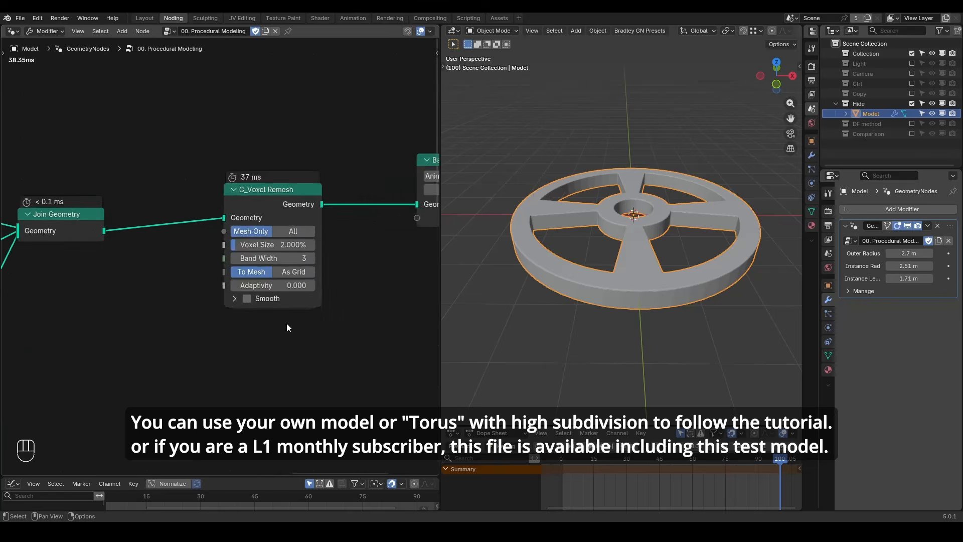
pyautogui.keyDown('ctrl'); pyautogui.keyDown('shift'); pyautogui.click(73, 231); pyautogui.keyUp('shift'); pyautogui.keyUp('ctrl')
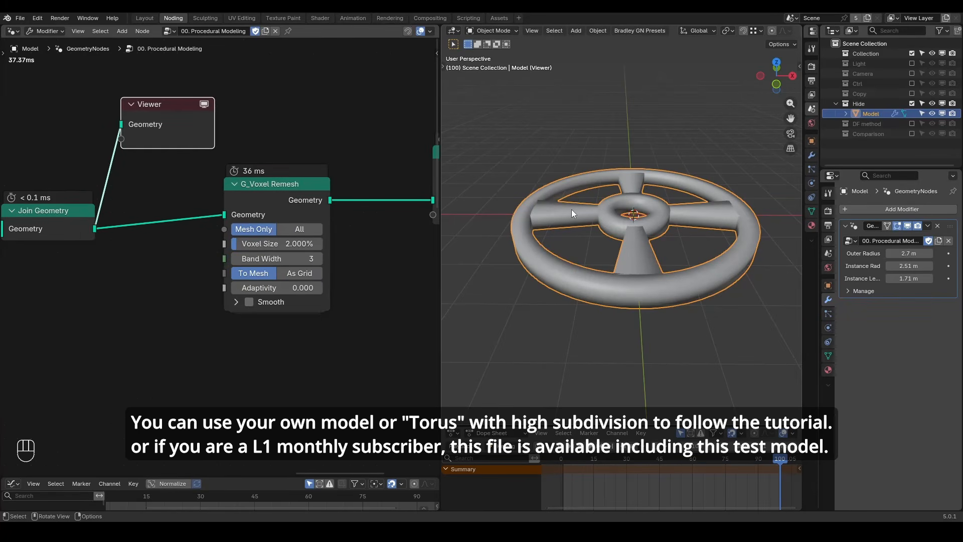
pyautogui.moveTo(570, 209); pyautogui.dragTo(582, 228, button='middle')
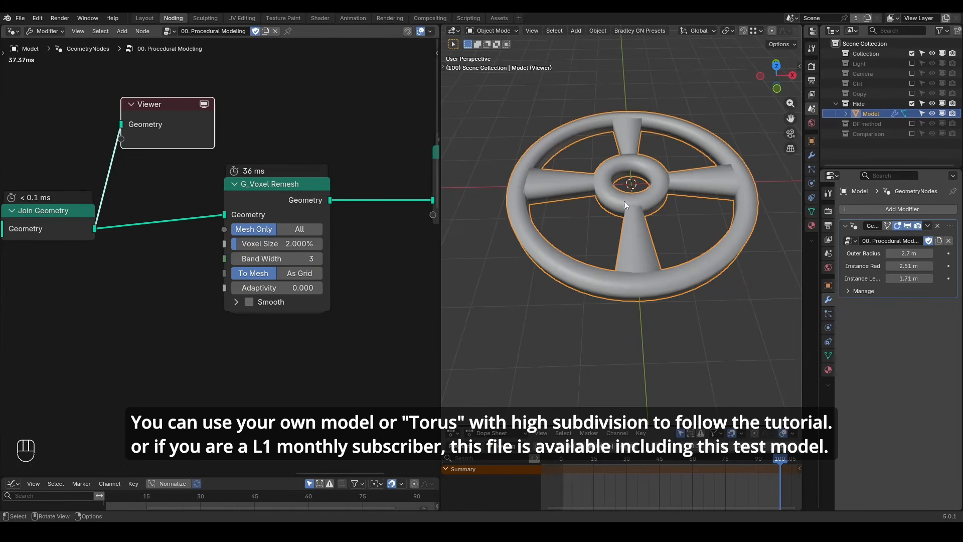
pyautogui.keyDown('ctrl'); pyautogui.keyDown('shift'); pyautogui.click(296, 195); pyautogui.keyUp('shift'); pyautogui.keyUp('ctrl')
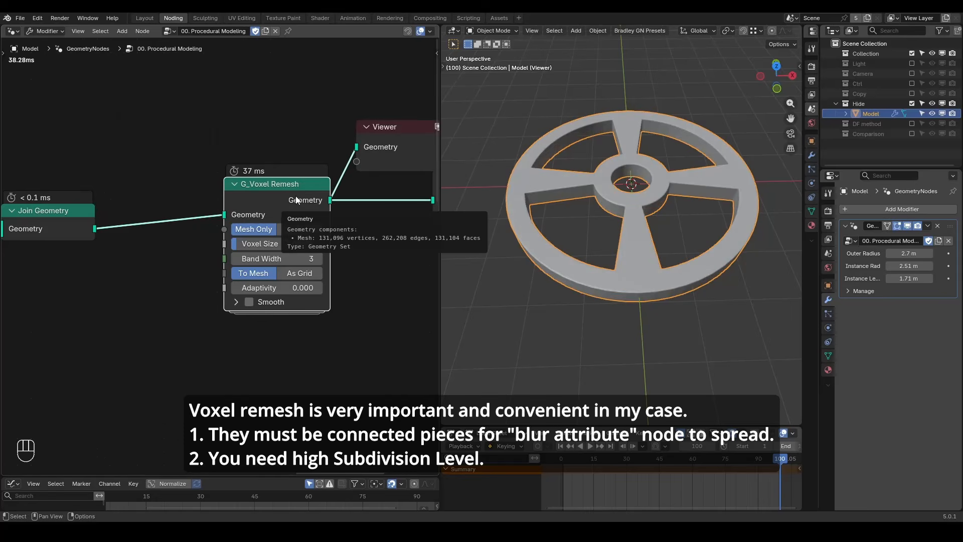
# Step: Compare the Join Geometry and G_Voxel Remesh outputs in wireframe shading, and draw an arrow where the rim meets a spoke
pyautogui.scroll(2, 646, 202)
pyautogui.keyDown('shift'); pyautogui.moveTo(562, 191); pyautogui.dragTo(625, 285, button='middle'); pyautogui.keyUp('shift')
pyautogui.scroll(3, 625, 285)
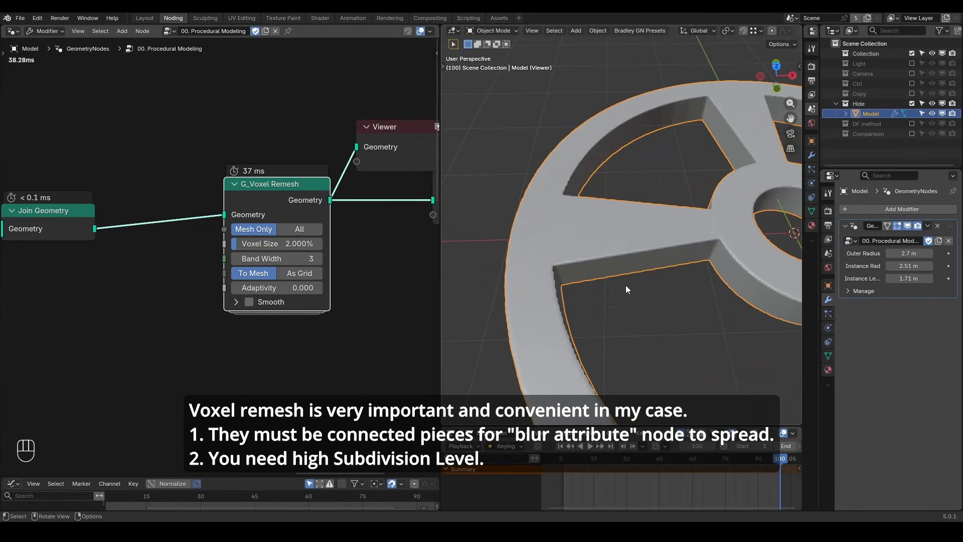
pyautogui.press('z')
pyautogui.click(537, 239)
pyautogui.keyDown('ctrl'); pyautogui.keyDown('shift'); pyautogui.click(85, 234); pyautogui.keyUp('shift'); pyautogui.keyUp('ctrl')
pyautogui.keyDown('ctrl'); pyautogui.keyDown('shift'); pyautogui.click(295, 200); pyautogui.keyUp('shift'); pyautogui.keyUp('ctrl')
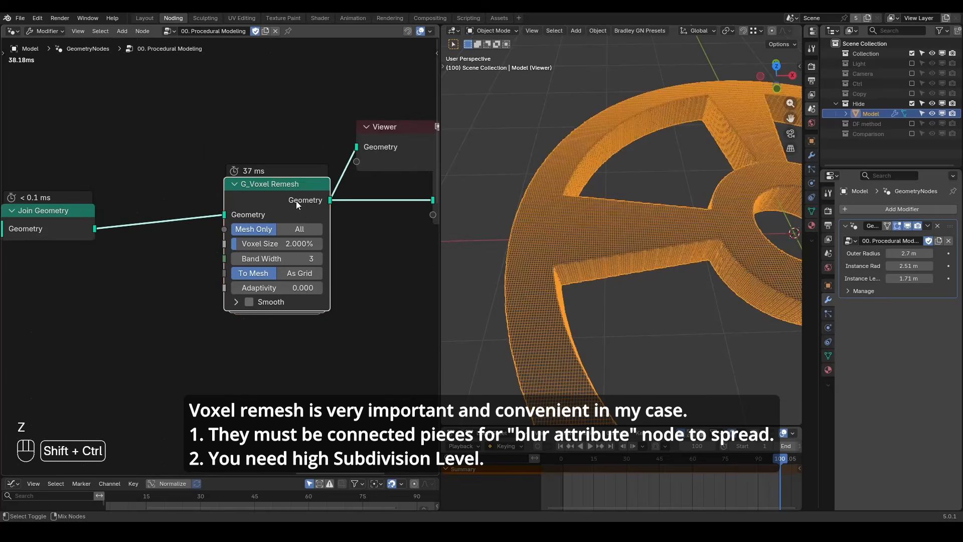
pyautogui.scroll(2, 550, 294)
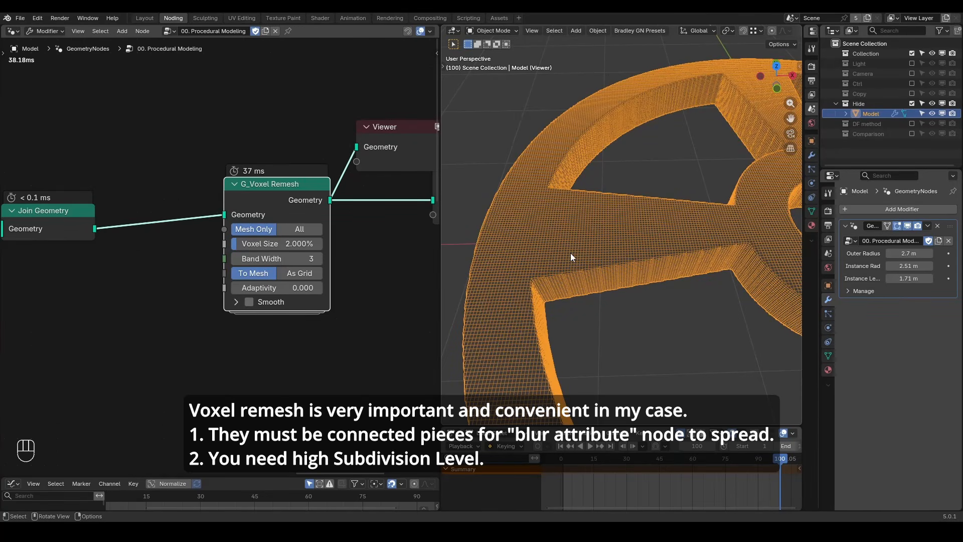
pyautogui.moveTo(545, 264); pyautogui.dragTo(541, 282)
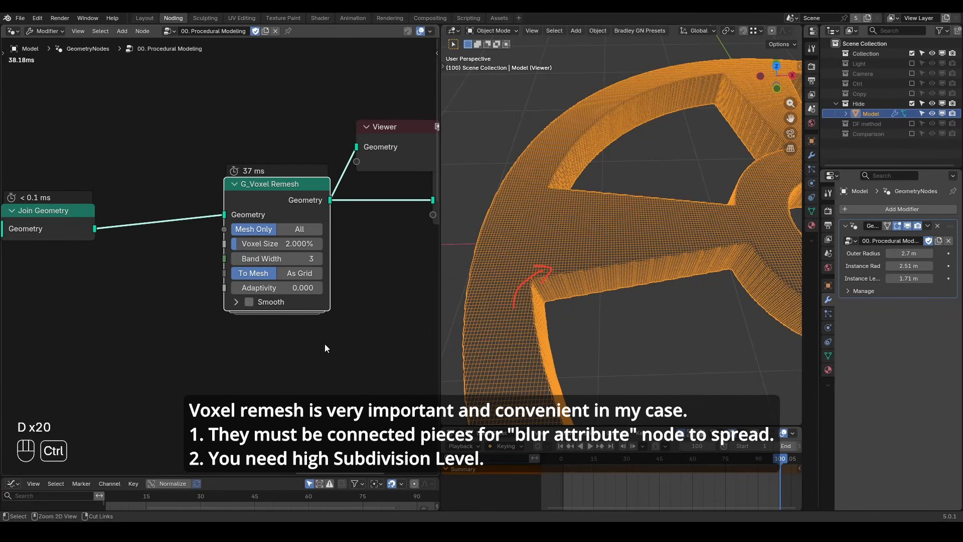
# Step: Add a Blur Attribute node below G_Voxel Remesh and delete the Viewer node
pyautogui.hotkey('ctrl', 'a')
pyautogui.write('blur')
pyautogui.press('Return')
pyautogui.click(259, 335)
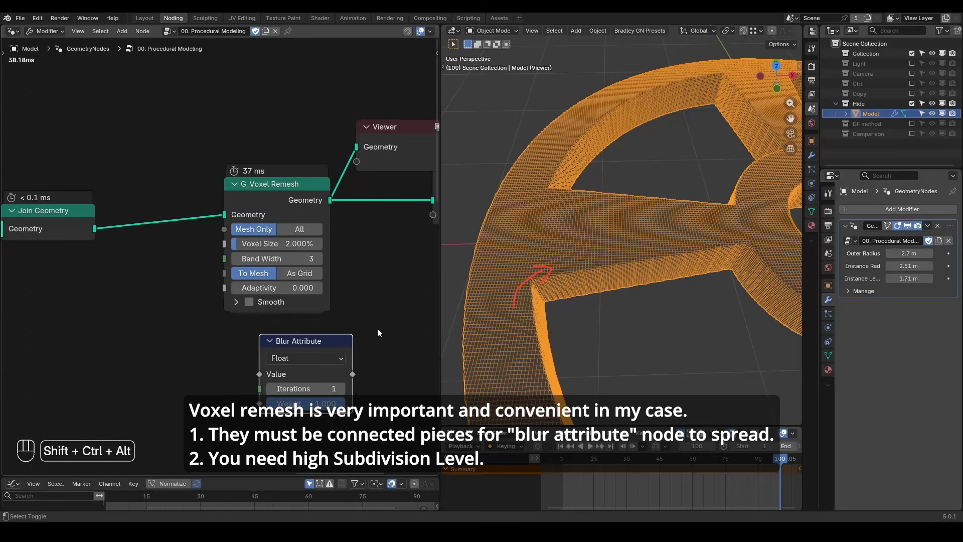
pyautogui.hotkey('ctrl', 'shift', 'alt', 'q')
pyautogui.click(378, 168)
pyautogui.press('x')
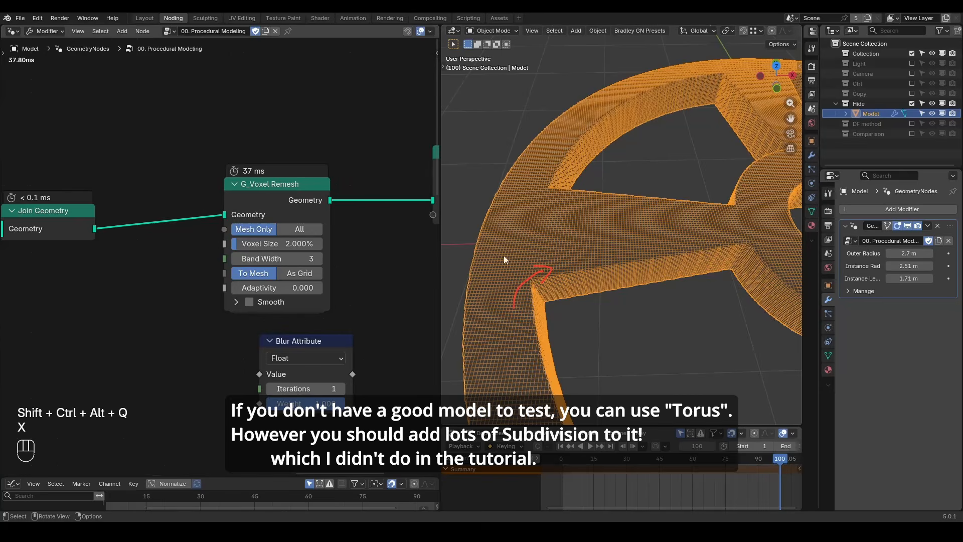
# Step: Add a torus, scale it up in Edit Mode to roughly the wheel's size, and move it into the Hide collection
pyautogui.keyDown('shift'); pyautogui.moveTo(576, 257); pyautogui.dragTo(516, 245, button='middle'); pyautogui.keyUp('shift')
pyautogui.hotkey('shift', 'a')
pyautogui.moveTo(553, 216)
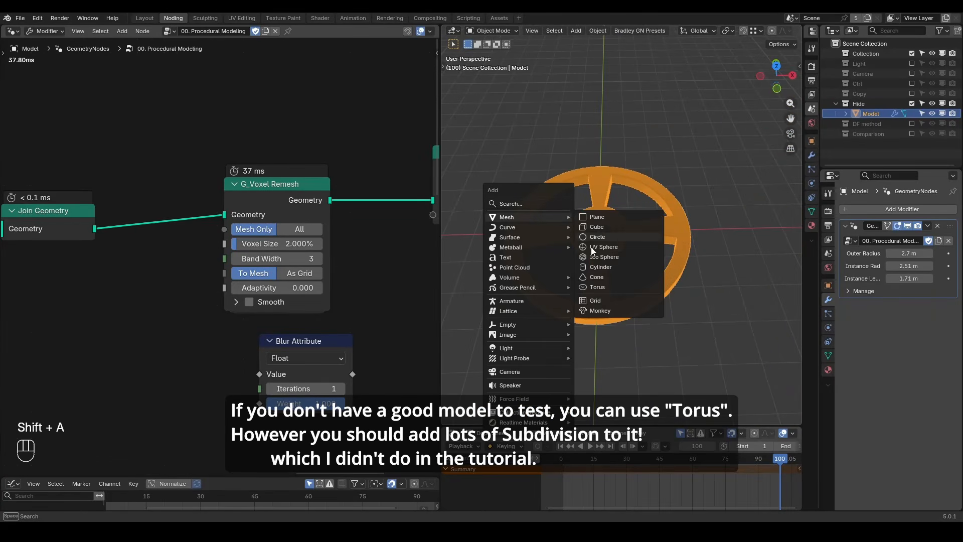
pyautogui.click(612, 286)
pyautogui.press('Tab')
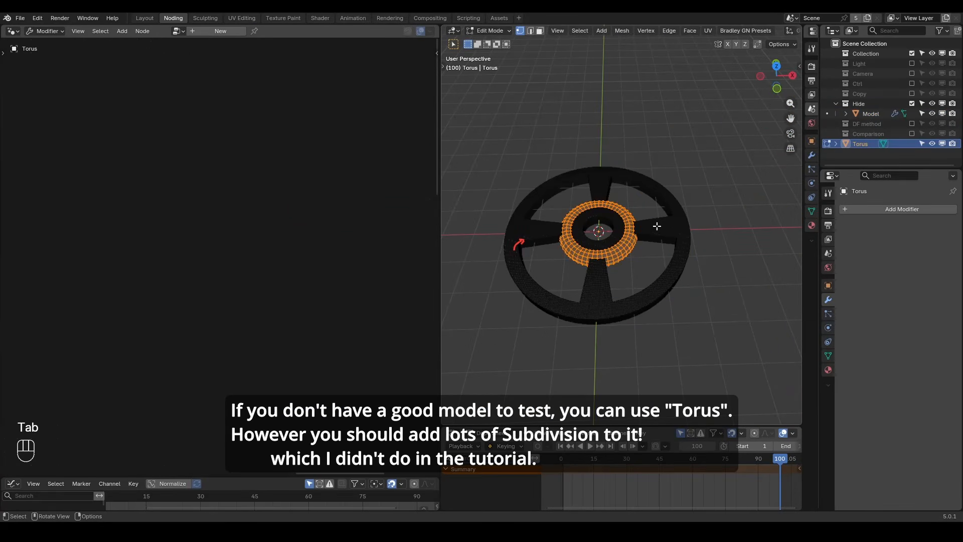
pyautogui.press('s')
pyautogui.click(751, 208)
pyautogui.press('Tab')
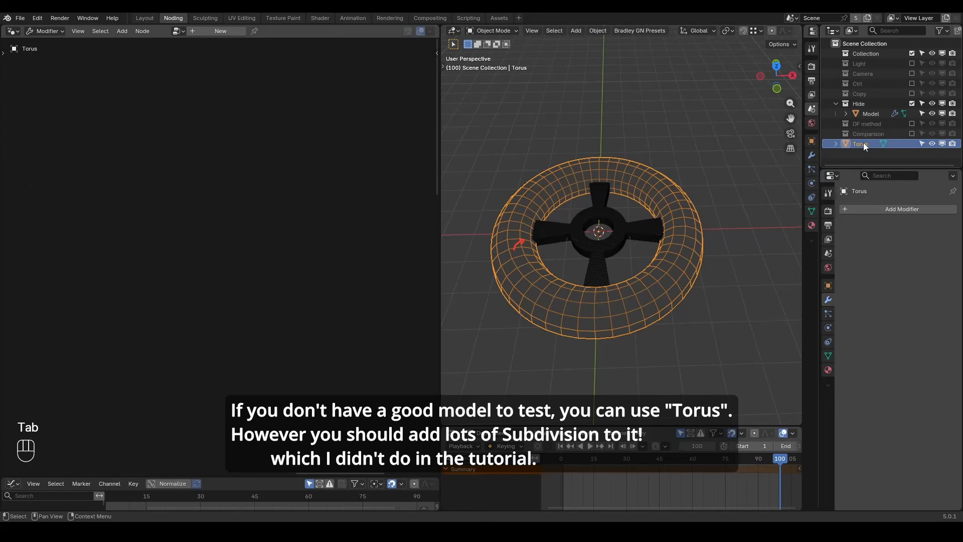
pyautogui.moveTo(863, 143); pyautogui.dragTo(862, 109)
# Step: Add a plane to Collection and give it a new geometry node tree without the Group Input node
pyautogui.click(866, 54)
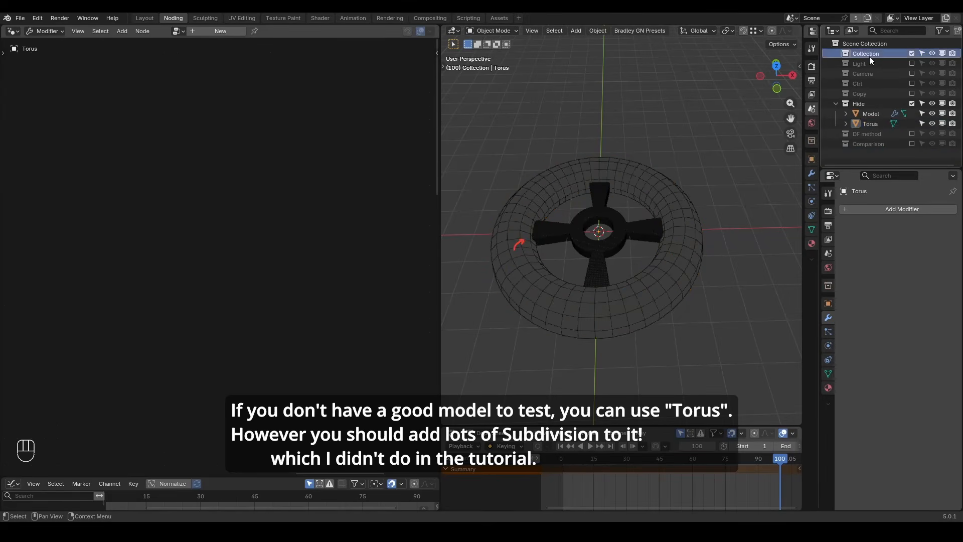
pyautogui.hotkey('shift', 'a')
pyautogui.click(746, 131)
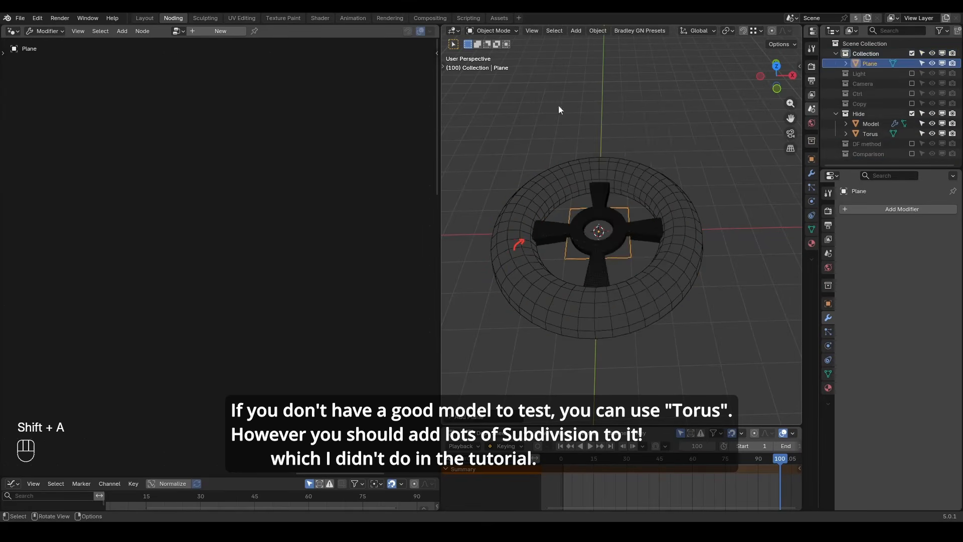
pyautogui.click(197, 31)
pyautogui.moveTo(161, 185); pyautogui.dragTo(43, 347)
pyautogui.press('x')
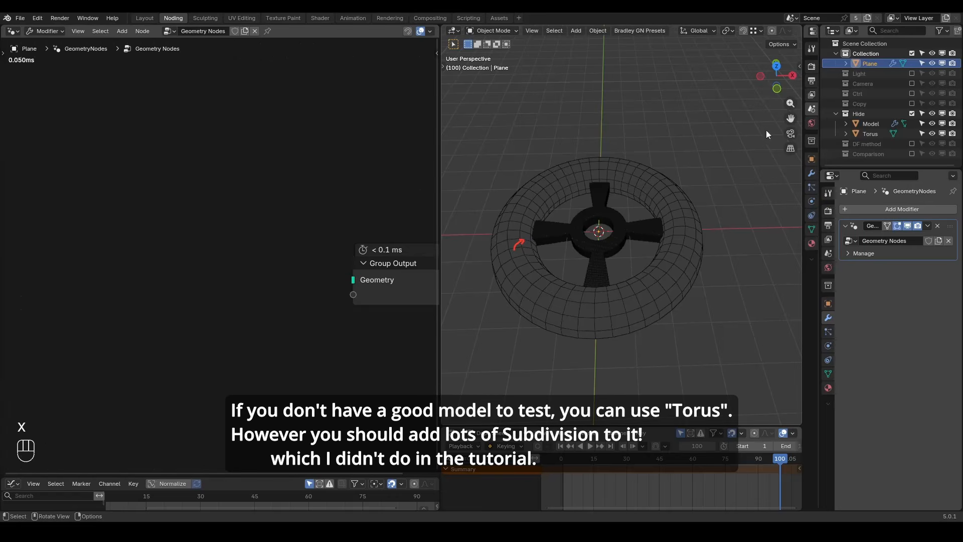
# Step: Add Relative Object Info nodes for Model and Torus, output the Model's geometry, and disable the Hide collection
pyautogui.moveTo(871, 124); pyautogui.dragTo(87, 241)
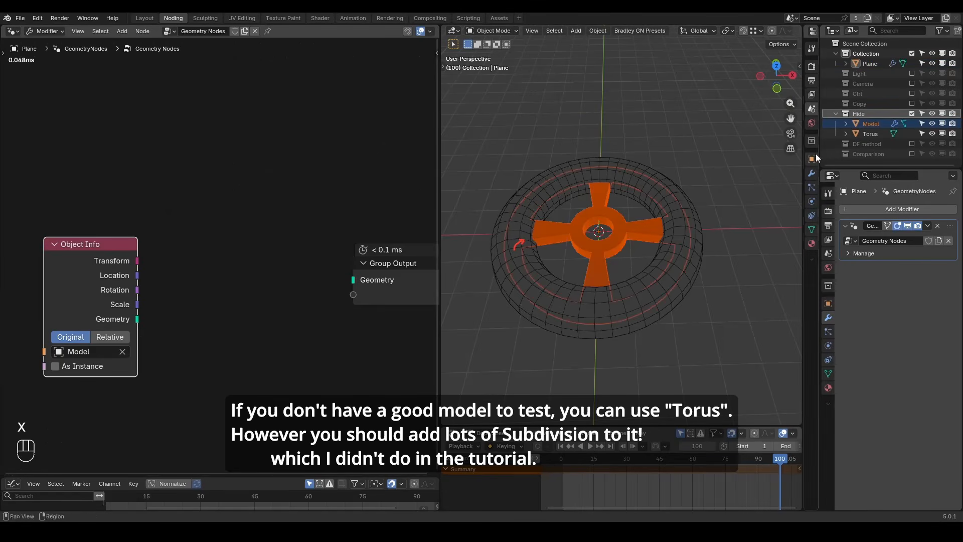
pyautogui.moveTo(870, 133); pyautogui.dragTo(66, 95)
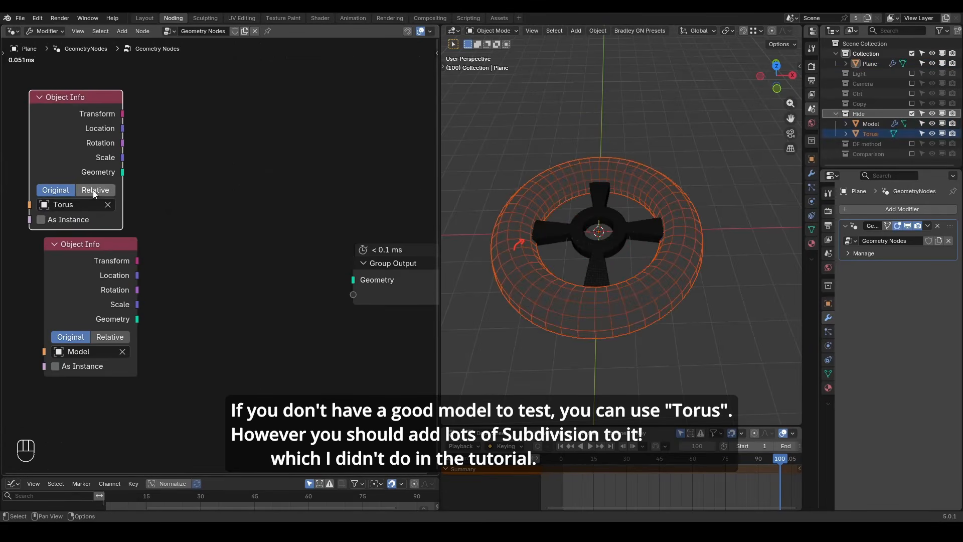
pyautogui.keyDown('alt'); pyautogui.keyDown('shift'); pyautogui.click(121, 325); pyautogui.keyUp('shift'); pyautogui.keyUp('alt')
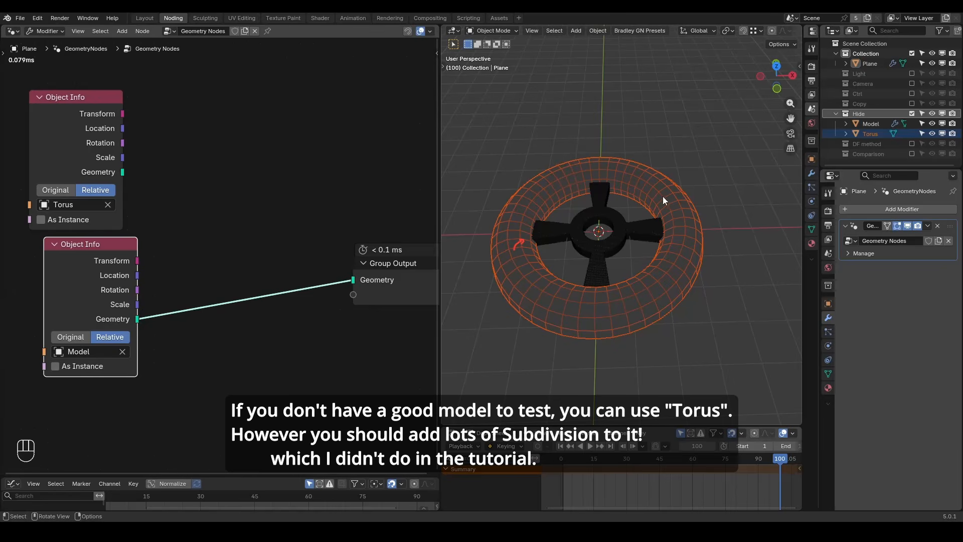
pyautogui.click(911, 114)
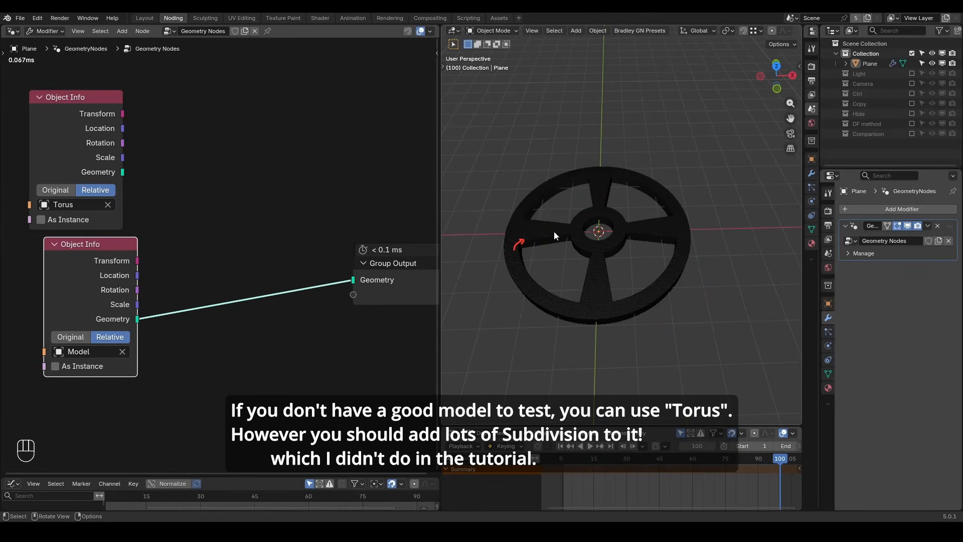
# Step: Erase the remaining arrow annotation, and give the plane's node tree a fake user and pin it
pyautogui.press('d')
pyautogui.press('d')
pyautogui.press('d')
pyautogui.hotkey('shift', 'ctrl', 'alt', 'q')
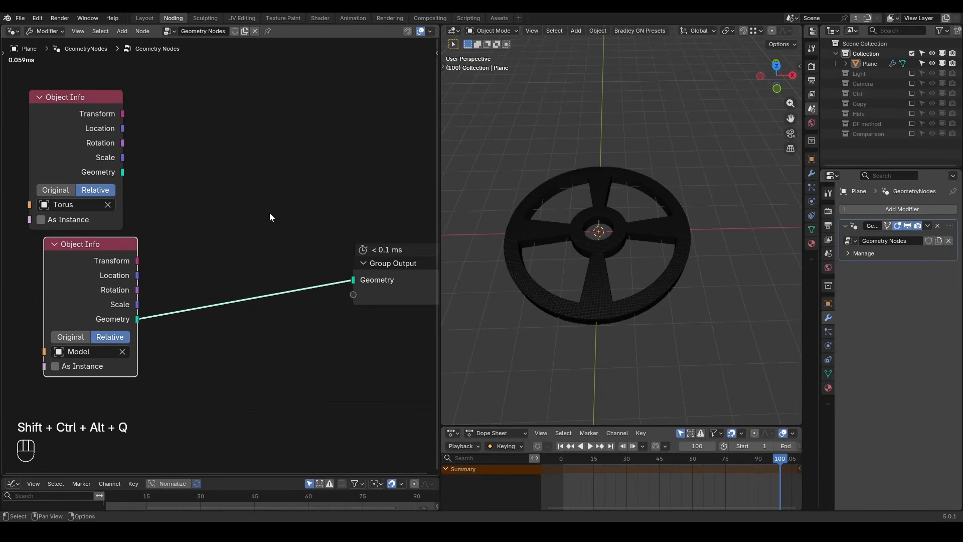
pyautogui.click(234, 33)
pyautogui.click(267, 31)
# Step: Insert a G_Paint Wave Solver in Spread mode between the Model's Object Info and the Group Output
pyautogui.hotkey('ctrl', 'a')
pyautogui.write('sol')
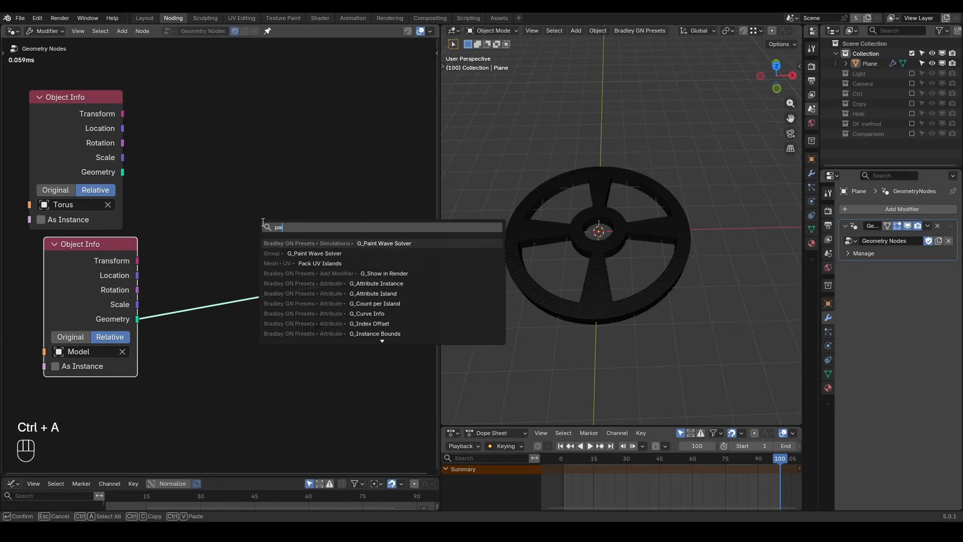
pyautogui.press('Return')
pyautogui.click(216, 253)
pyautogui.click(257, 299)
pyautogui.moveTo(73, 443); pyautogui.dragTo(179, 269, button='middle')
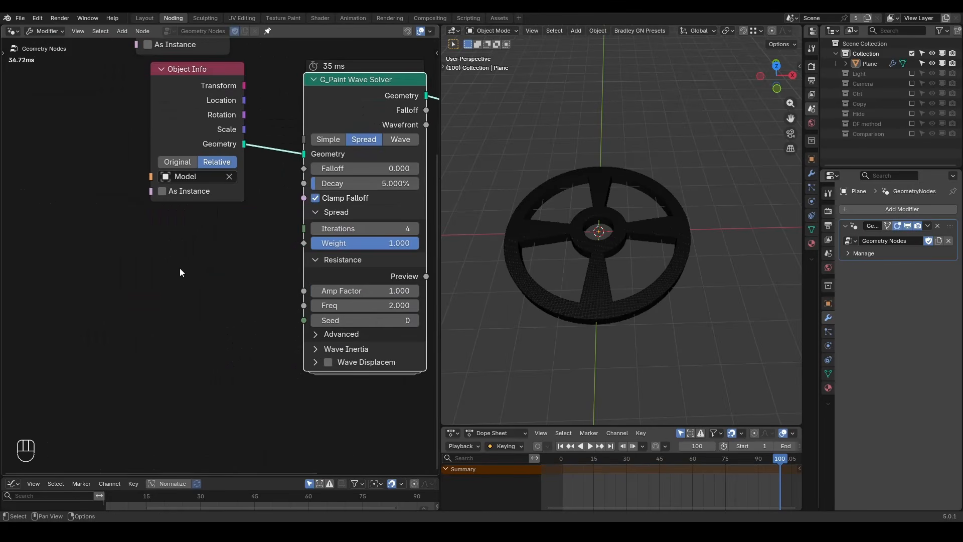
# Step: Drive the solver's Falloff with a new G_Proximity Falloff node that uses the Controller from the enabled Ctrl collection
pyautogui.hotkey('ctrl', 'a')
pyautogui.write('proximity fa')
pyautogui.press('Return')
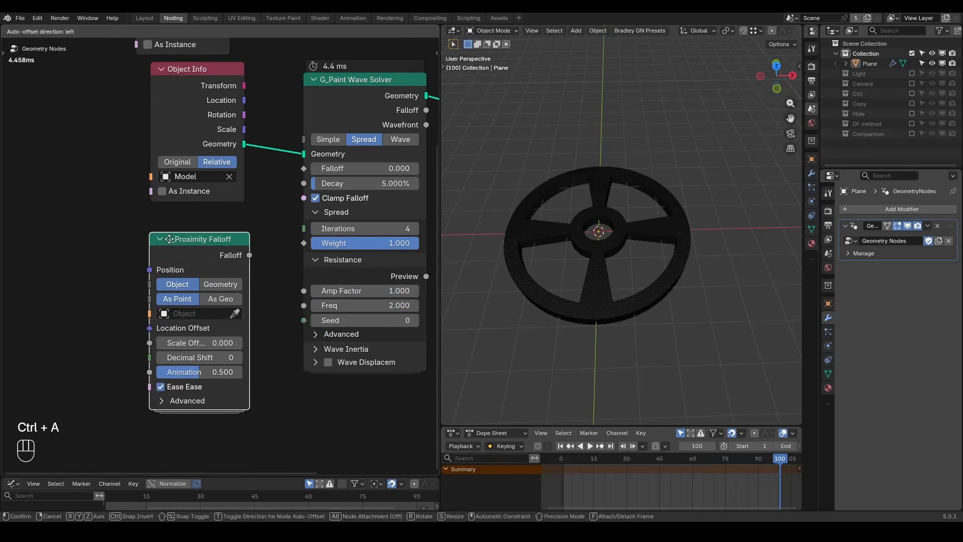
pyautogui.click(171, 243)
pyautogui.moveTo(300, 168); pyautogui.dragTo(304, 169)
pyautogui.click(912, 94)
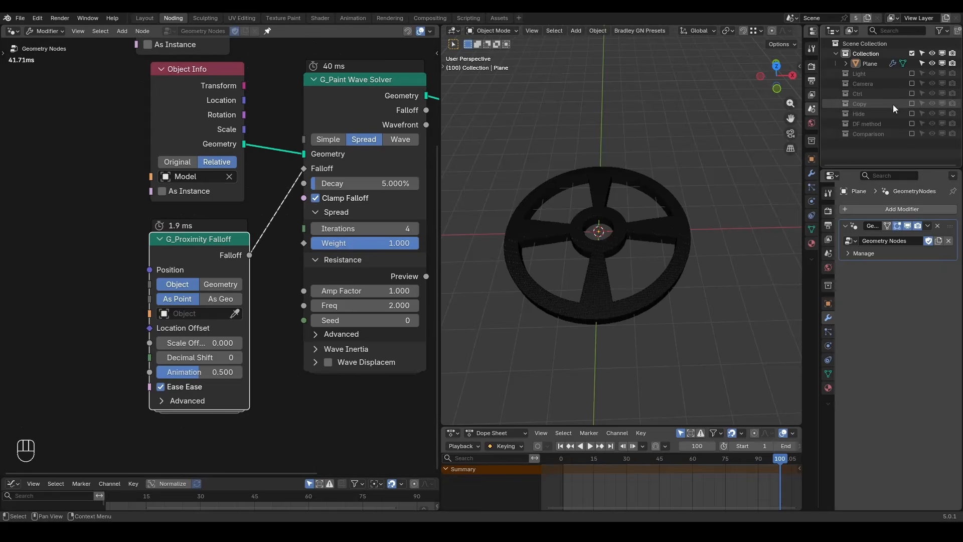
pyautogui.click(883, 104)
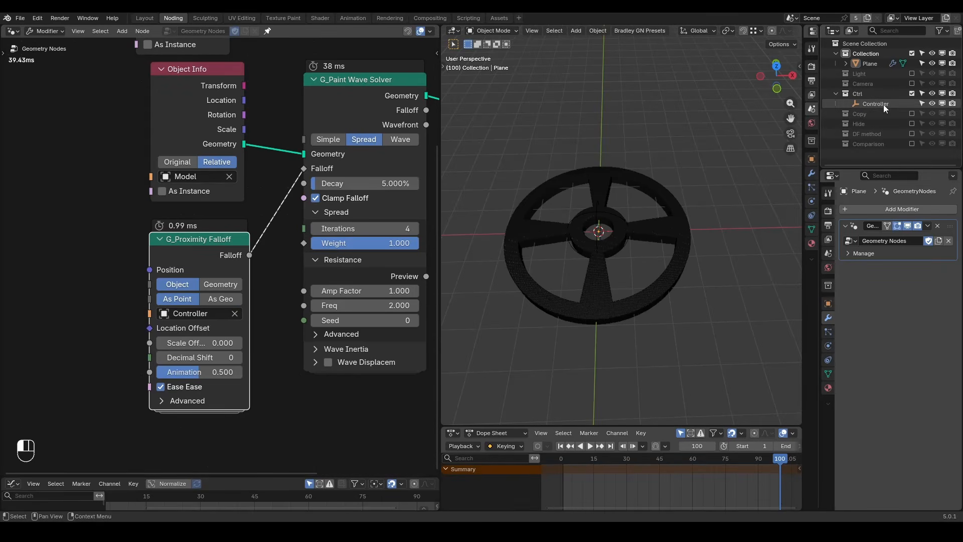
# Step: Move the Controller along the X axis to about 3.63 m, beside the wheel's outer rim
pyautogui.click(883, 104)
pyautogui.press('g')
pyautogui.moveTo(682, 245); pyautogui.dragTo(610, 221, button='middle')
pyautogui.press('x')
pyautogui.click(667, 207)
# Step: Switch to solid shading and preview the G_Proximity Falloff on the Model's geometry
pyautogui.scroll(2, 668, 216)
pyautogui.scroll(3, 591, 259)
pyautogui.press('z')
pyautogui.keyDown('ctrl'); pyautogui.keyDown('shift'); pyautogui.click(235, 147); pyautogui.keyUp('shift'); pyautogui.keyUp('ctrl')
pyautogui.keyDown('ctrl'); pyautogui.keyDown('shift'); pyautogui.click(239, 255); pyautogui.keyUp('shift'); pyautogui.keyUp('ctrl')
pyautogui.moveTo(572, 256); pyautogui.dragTo(616, 250, button='middle')
pyautogui.scroll(-2, 366, 237)
pyautogui.moveTo(375, 229); pyautogui.dragTo(339, 243, button='middle')
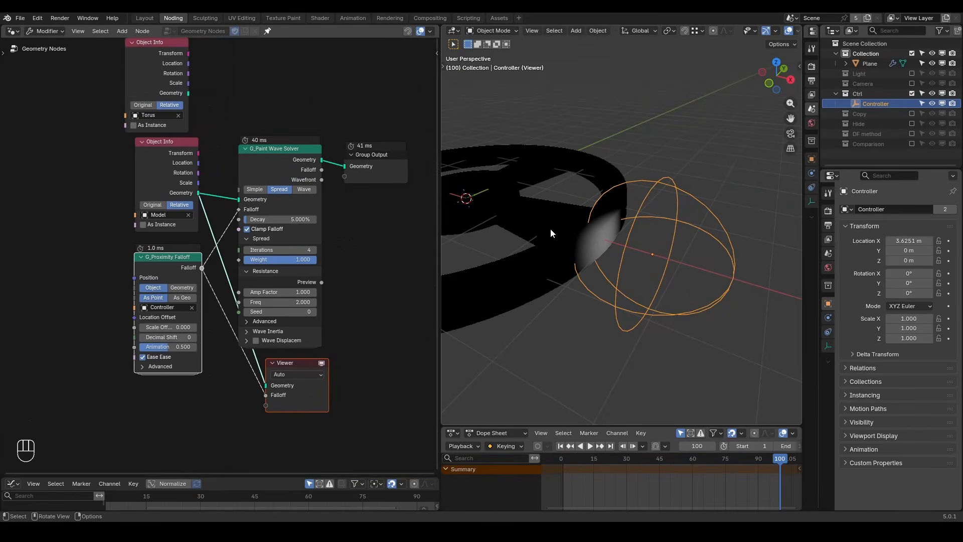
# Step: Set the timeline's end frame to 250 and the playback sync to Play Every Frame
pyautogui.hotkey('shift', 'ctrl', 'alt', 'q')
pyautogui.moveTo(441, 248); pyautogui.dragTo(317, 248)
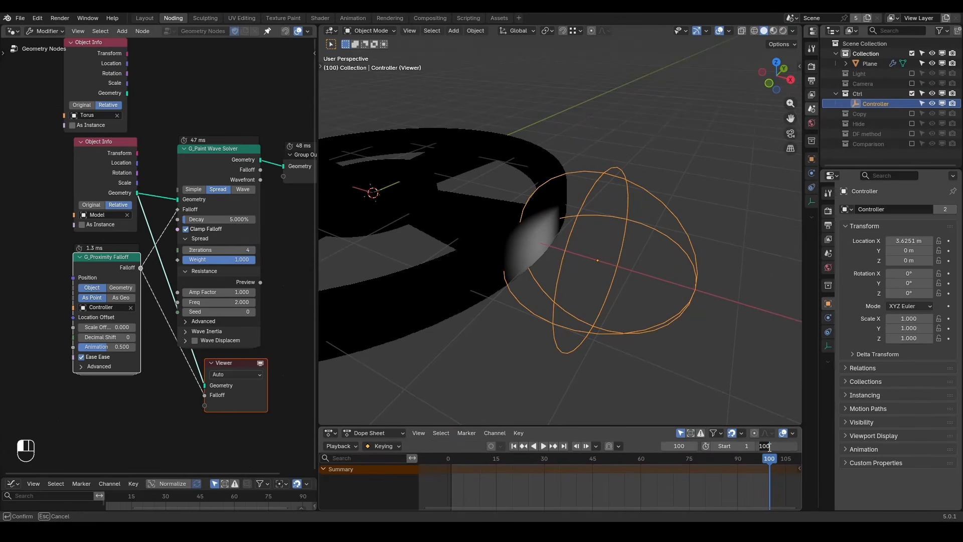
pyautogui.press('Return')
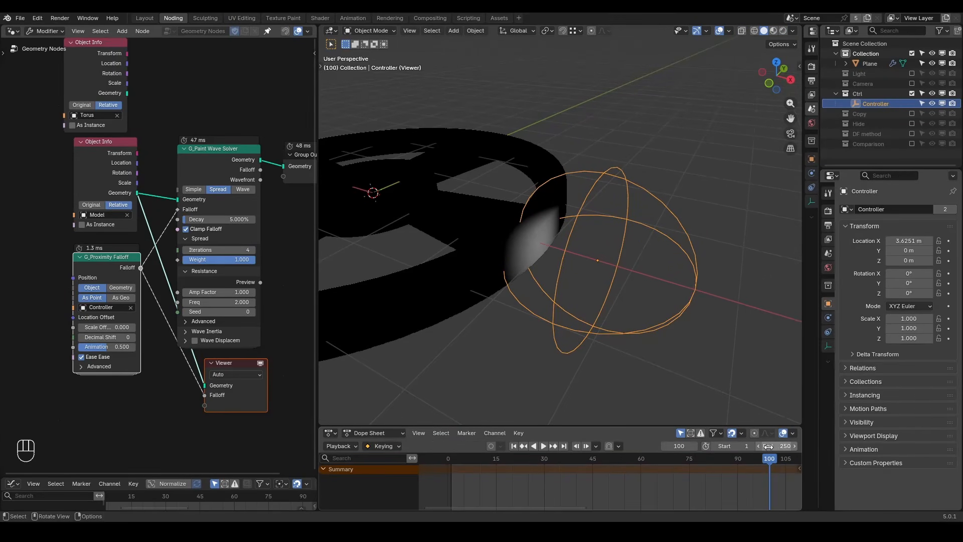
pyautogui.click(345, 446)
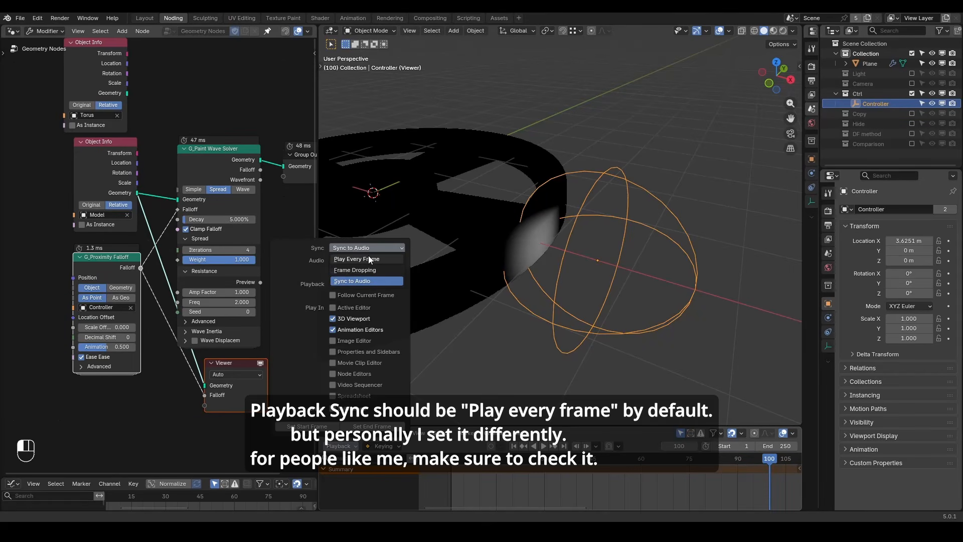
pyautogui.click(368, 259)
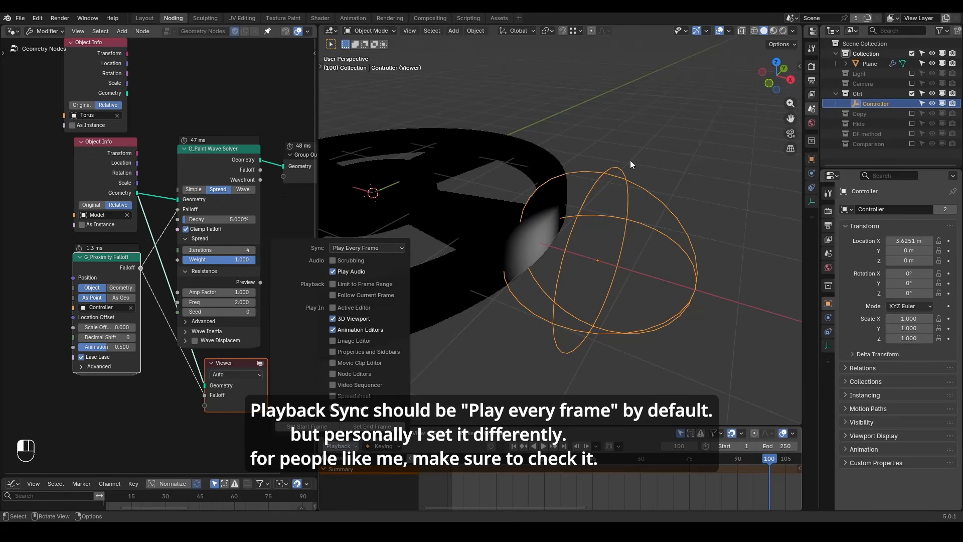
# Step: Play the animation from the start while previewing the G_Paint Wave Solver's Falloff spreading across the wheel
pyautogui.hotkey('shift', 'space')
pyautogui.press('space')
pyautogui.keyDown('ctrl'); pyautogui.keyDown('shift'); pyautogui.click(257, 160); pyautogui.keyUp('shift'); pyautogui.keyUp('ctrl')
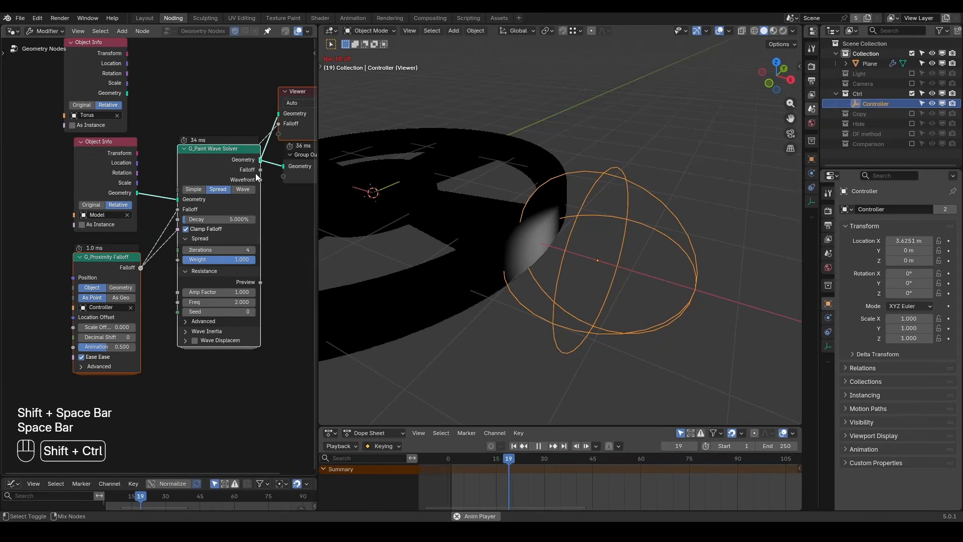
pyautogui.keyDown('ctrl'); pyautogui.keyDown('shift'); pyautogui.click(255, 173); pyautogui.keyUp('shift'); pyautogui.keyUp('ctrl')
pyautogui.scroll(-6, 479, 221)
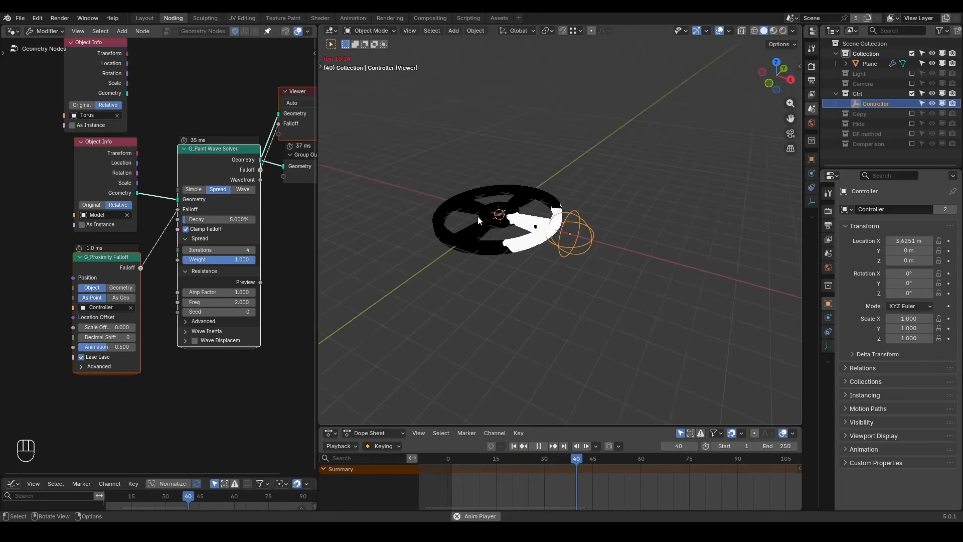
pyautogui.keyDown('shift'); pyautogui.moveTo(479, 220); pyautogui.dragTo(585, 287, button='middle'); pyautogui.keyUp('shift')
pyautogui.scroll(2, 563, 266)
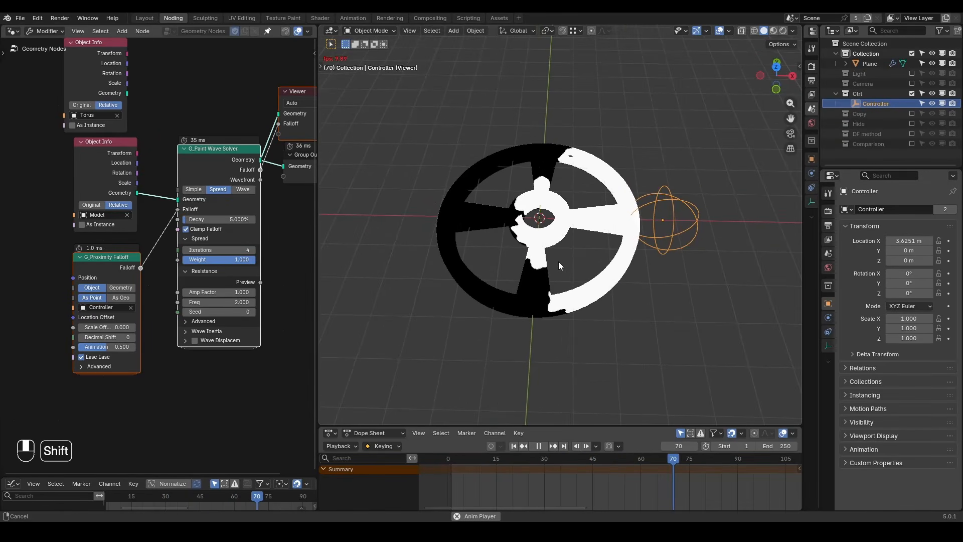
pyautogui.press('space')
# Step: Bake the Simulation Nodes of the wheel object Plane and scrub the timeline to frame 98
pyautogui.click(568, 214)
pyautogui.click(827, 318)
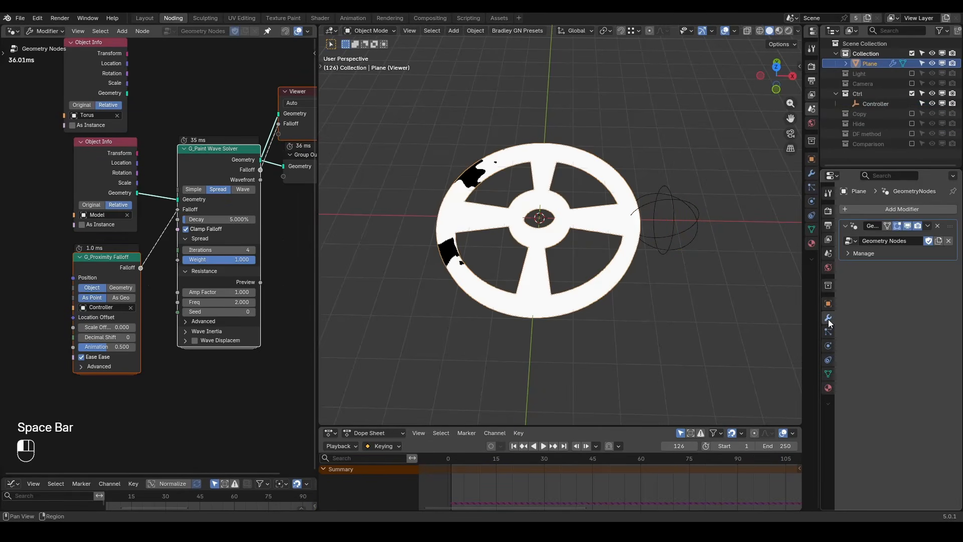
pyautogui.click(827, 345)
pyautogui.click(902, 331)
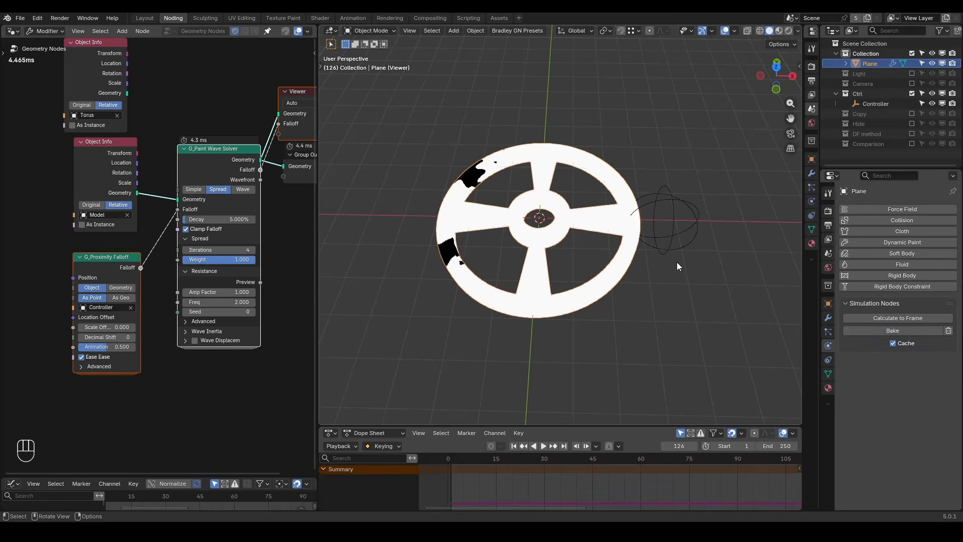
pyautogui.moveTo(617, 458); pyautogui.dragTo(762, 462)
pyautogui.hotkey('shift', 'ctrl', 'alt', 'q')
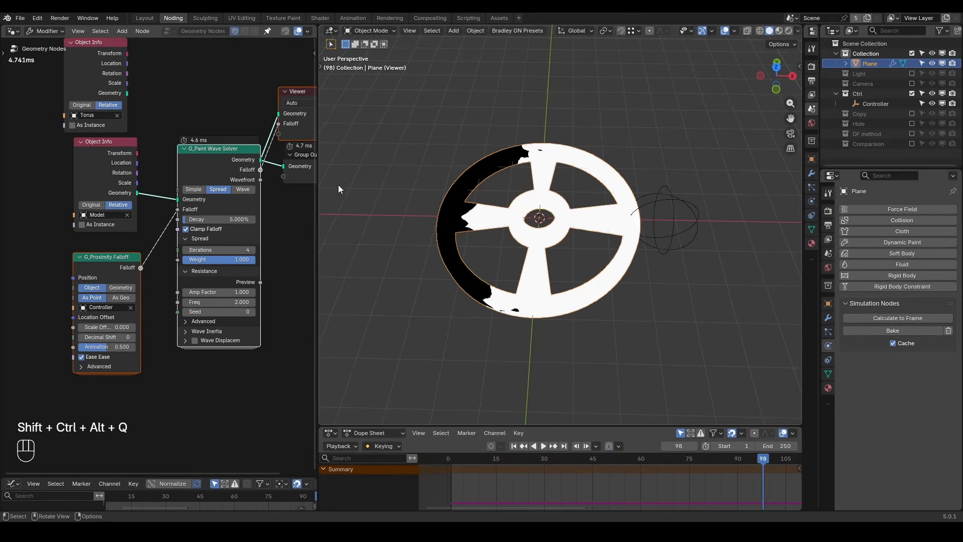
# Step: Delete the Viewer and insert a Separate Geometry node between the G_Paint Wave Solver and the Group Output
pyautogui.moveTo(318, 199); pyautogui.dragTo(460, 219)
pyautogui.moveTo(334, 223); pyautogui.dragTo(253, 234, button='middle')
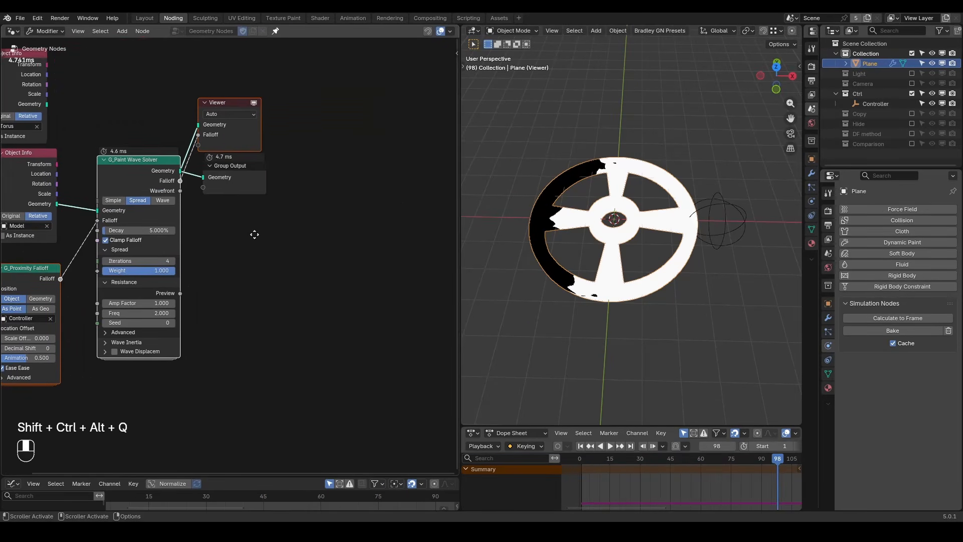
pyautogui.moveTo(245, 176); pyautogui.dragTo(412, 174)
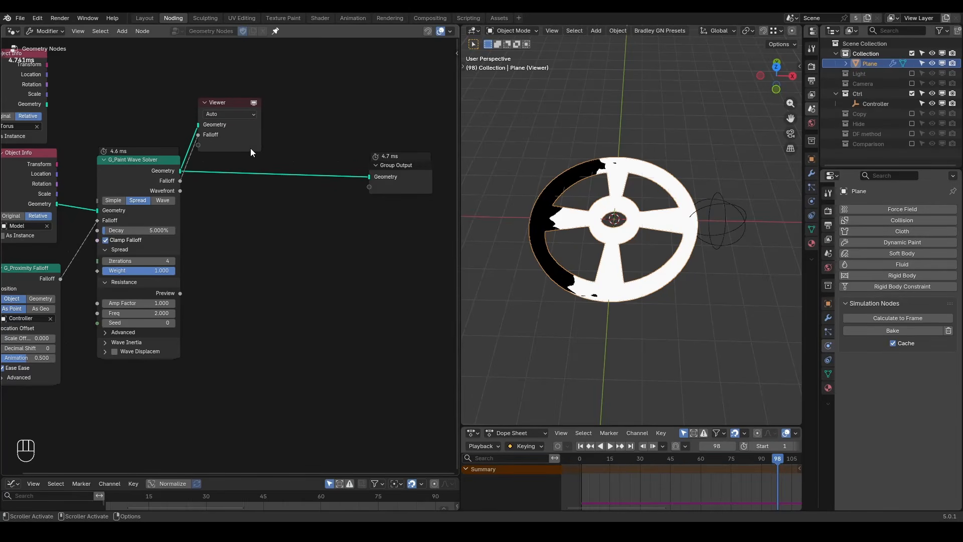
pyautogui.press('x')
pyautogui.hotkey('ctrl', 'a')
pyautogui.write('separa')
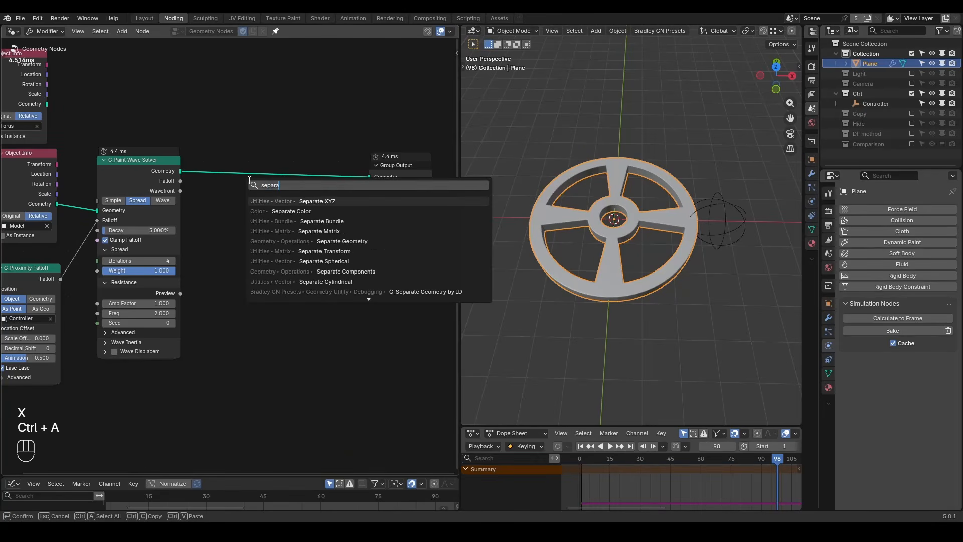
pyautogui.write('te geo')
pyautogui.press('Return')
pyautogui.click(255, 144)
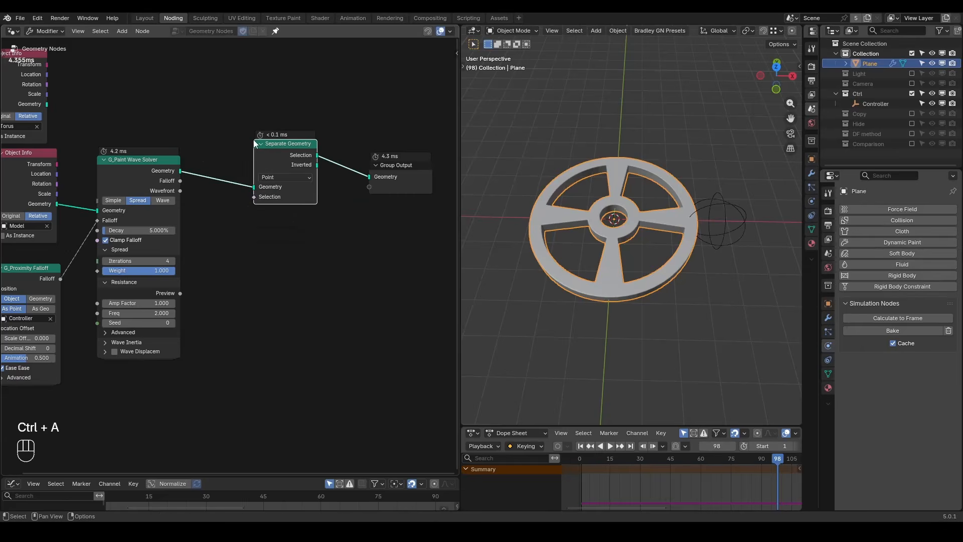
# Step: Use the solver's Falloff as the Separate Geometry selection and check the partial wheel at frame 78
pyautogui.moveTo(180, 181); pyautogui.dragTo(259, 205)
pyautogui.moveTo(552, 221); pyautogui.dragTo(648, 230, button='middle')
pyautogui.moveTo(723, 459)
pyautogui.mouseDown()
pyautogui.moveTo(659, 458)
pyautogui.moveTo(737, 455)
pyautogui.mouseUp()
# Step: Enable Wave Displacement on the G_Paint Wave Solver with a displacement of 15 m
pyautogui.scroll(3, 222, 316)
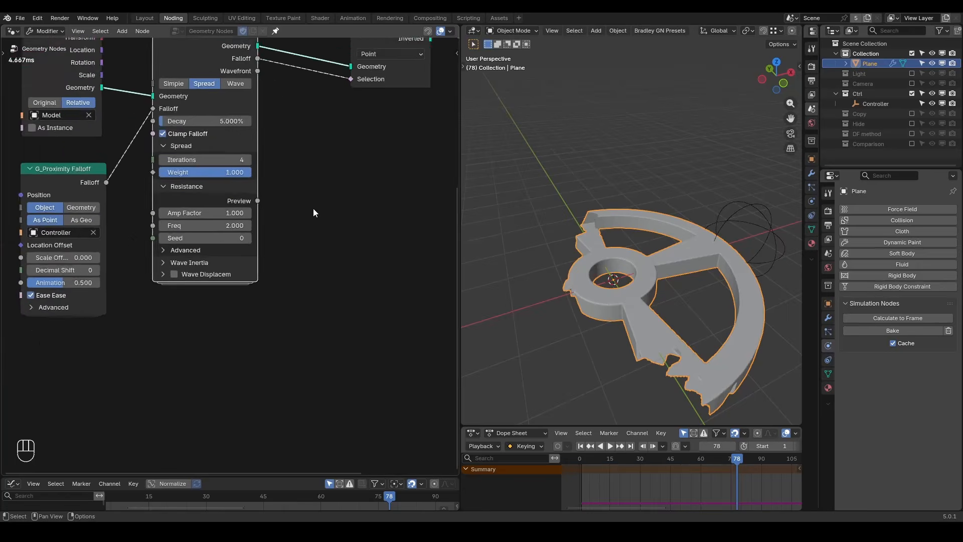
pyautogui.click(168, 276)
pyautogui.click(168, 276)
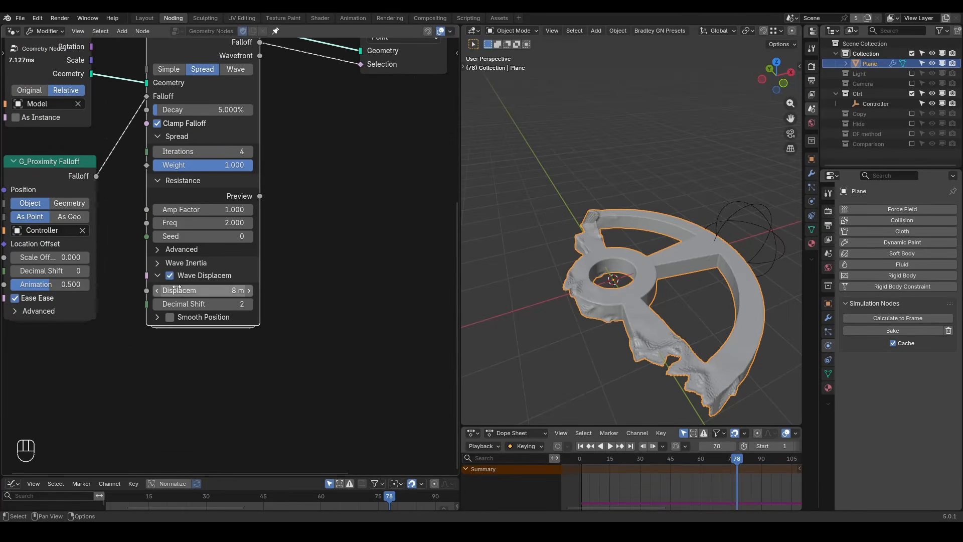
pyautogui.click(174, 290)
pyautogui.write('15')
pyautogui.press('Return')
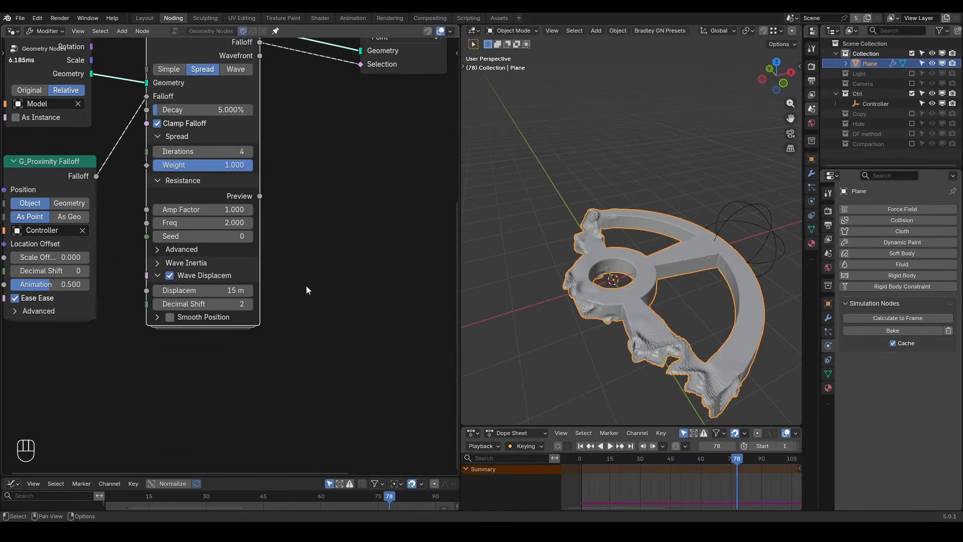
# Step: Play back the displaced growth, then expand the solver's Wave Inertia settings and scrub to frame 95
pyautogui.moveTo(651, 230); pyautogui.dragTo(636, 273, button='middle')
pyautogui.press('space')
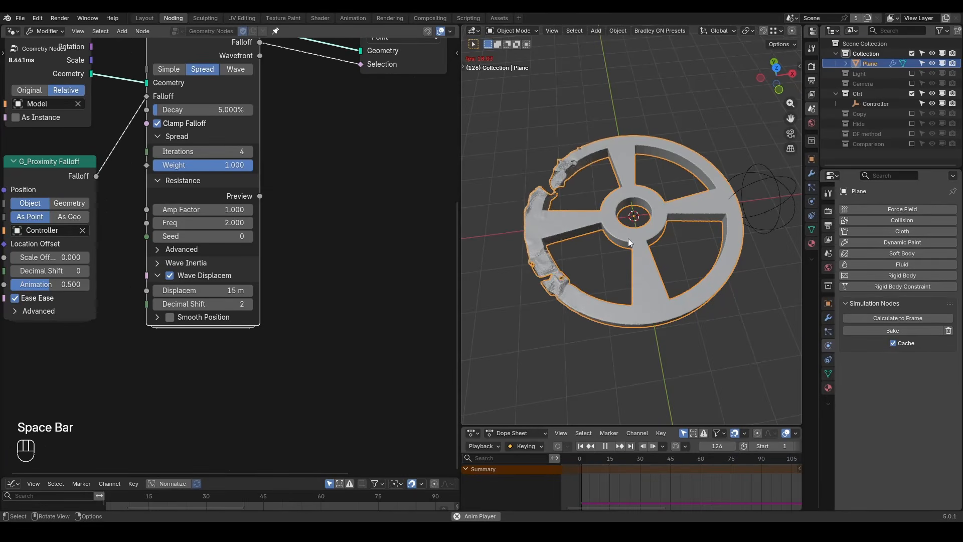
pyautogui.press('space')
pyautogui.click(189, 263)
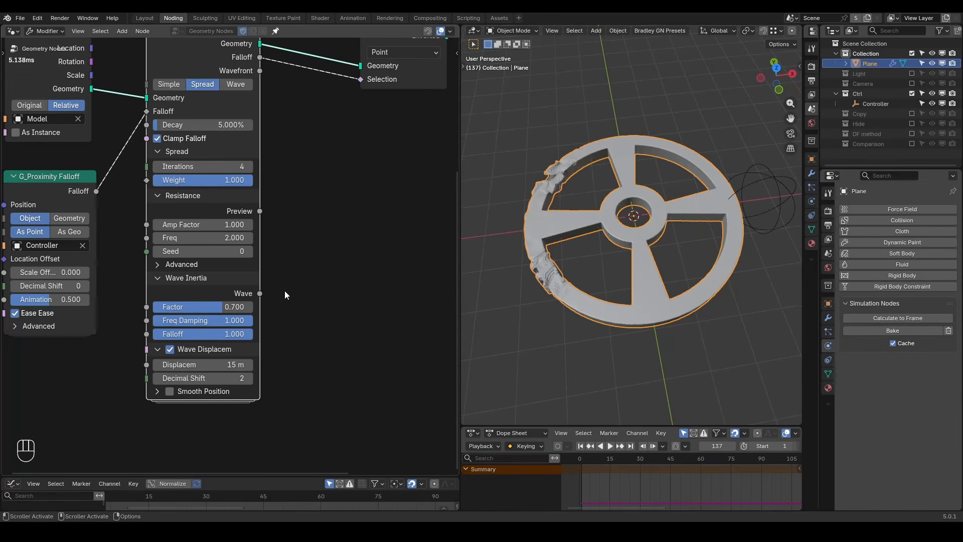
pyautogui.moveTo(735, 454); pyautogui.dragTo(771, 444)
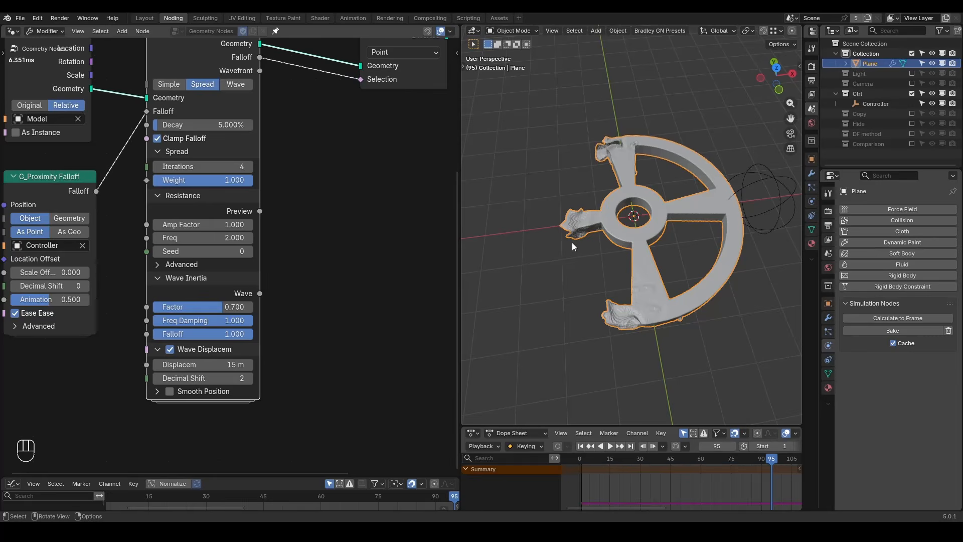
# Step: Try a wave displacement of 67.7 m on the solver while examining the growth edge up close
pyautogui.hotkey('shift', 'ctrl', 'alt', 'q')
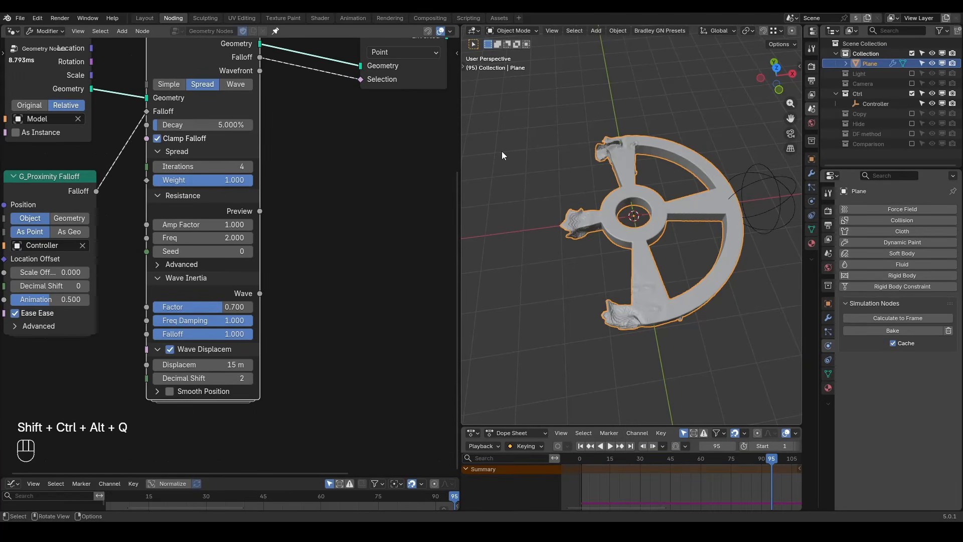
pyautogui.press('d')
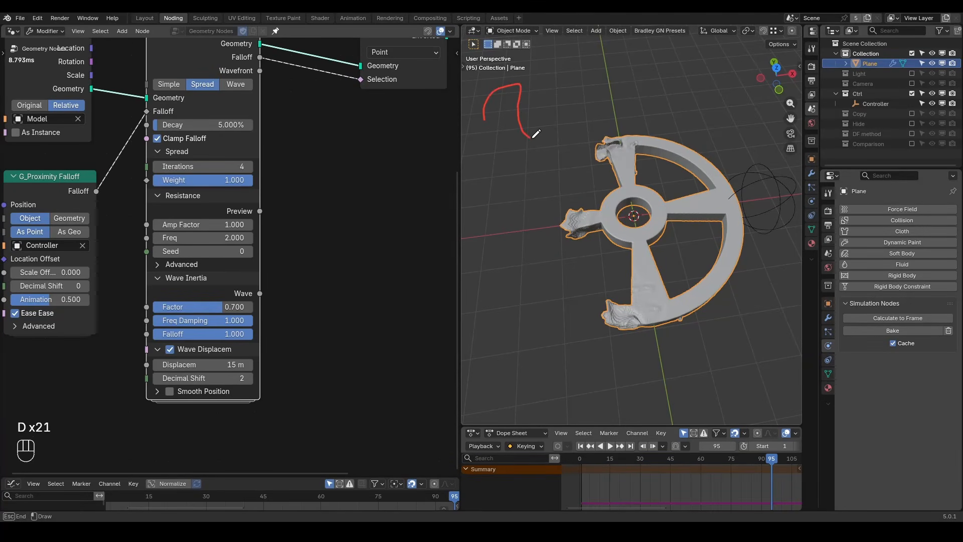
pyautogui.keyDown('shift'); pyautogui.moveTo(612, 255); pyautogui.dragTo(664, 171, button='middle'); pyautogui.keyUp('shift')
pyautogui.scroll(4, 658, 282)
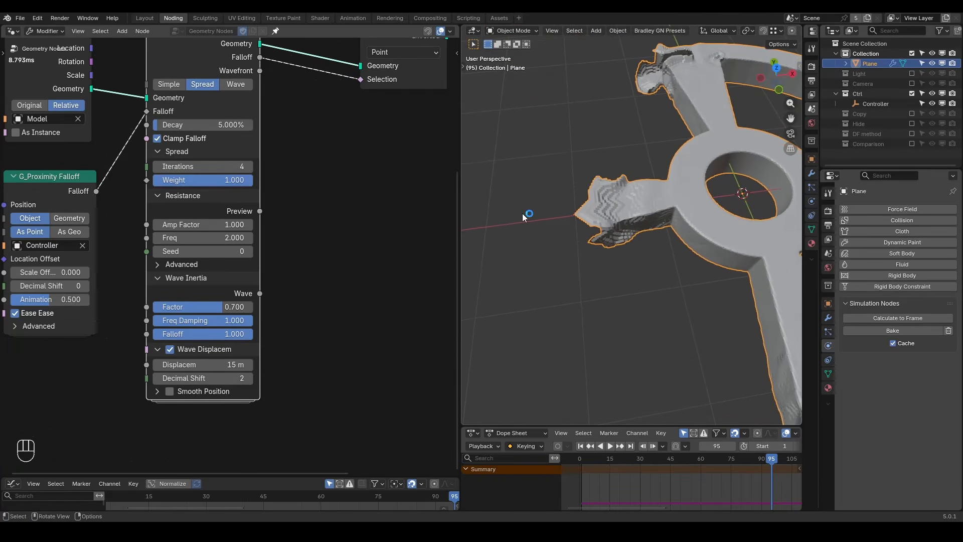
pyautogui.moveTo(224, 365); pyautogui.dragTo(301, 365)
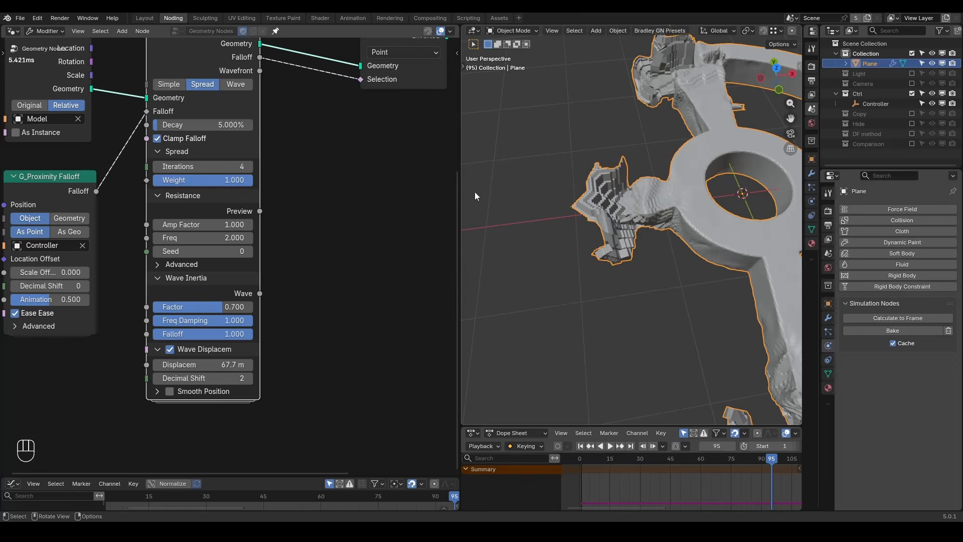
# Step: Combine the Model's geometry with the Separate Geometry selection through a Join Geometry node feeding the Group Output
pyautogui.scroll(-4, 342, 179)
pyautogui.moveTo(323, 163); pyautogui.dragTo(326, 266, button='middle')
pyautogui.moveTo(111, 154); pyautogui.dragTo(26, 157)
pyautogui.moveTo(141, 243); pyautogui.dragTo(341, 149)
pyautogui.write('j')
pyautogui.press('Return')
pyautogui.click(382, 166)
pyautogui.moveTo(370, 211); pyautogui.dragTo(385, 168)
pyautogui.keyDown('alt'); pyautogui.keyDown('shift'); pyautogui.click(414, 165); pyautogui.keyUp('shift'); pyautogui.keyUp('alt')
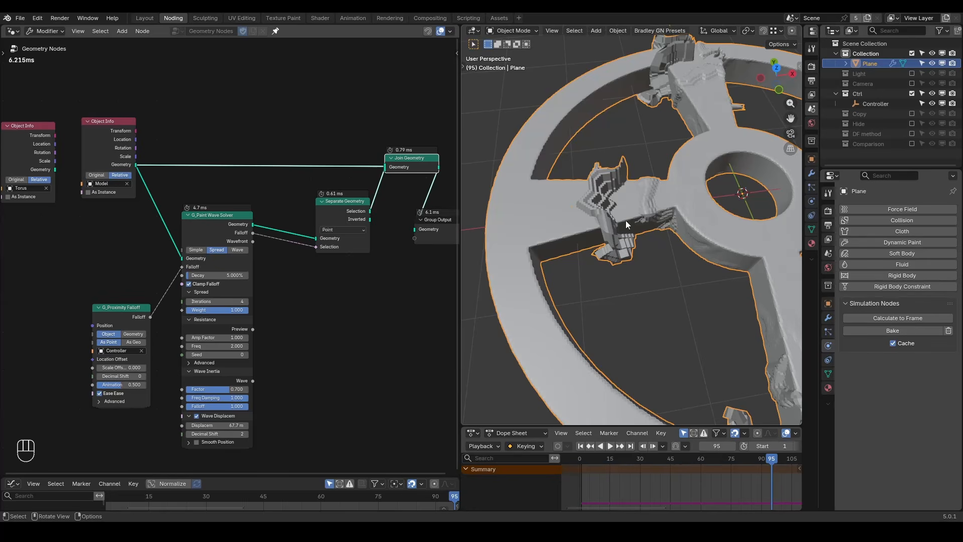
# Step: Set the solver's wave displacement to 15 m
pyautogui.doubleClick(215, 425)
pyautogui.write('15')
pyautogui.press('Return')
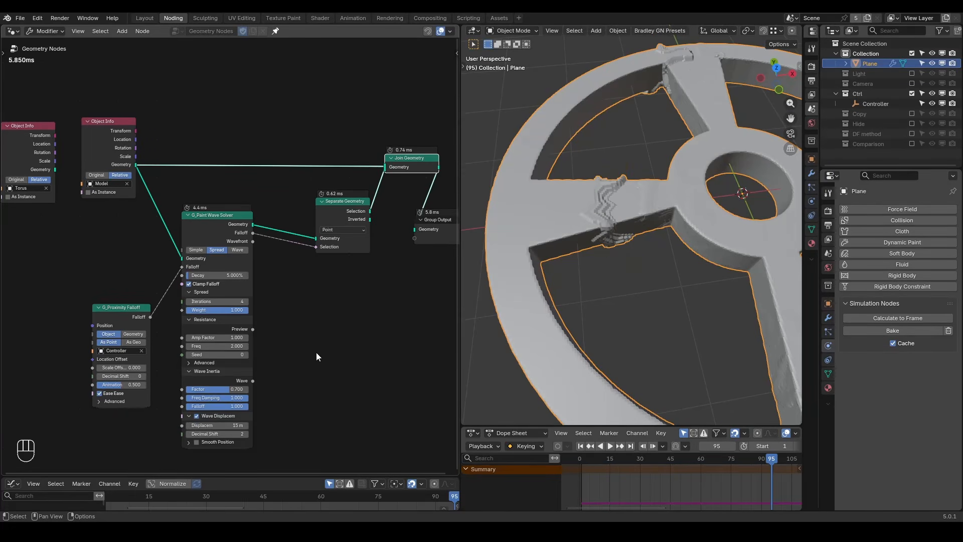
# Step: Insert a G_Normal Displacement node between the solver and Separate Geometry, with a displacement of 0.69 m
pyautogui.hotkey('ctrl', 'a')
pyautogui.write('normal dis')
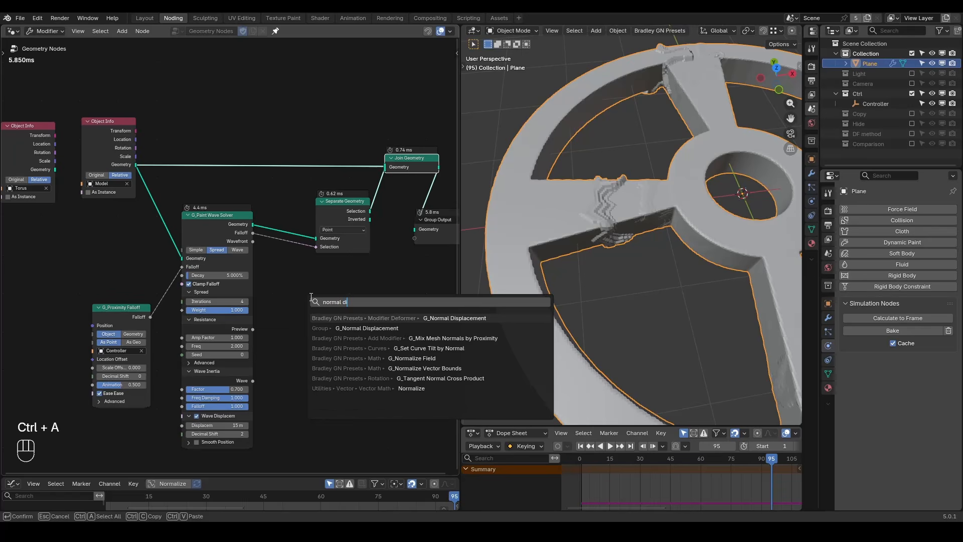
pyautogui.press('Return')
pyautogui.click(291, 226)
pyautogui.scroll(3, 313, 276)
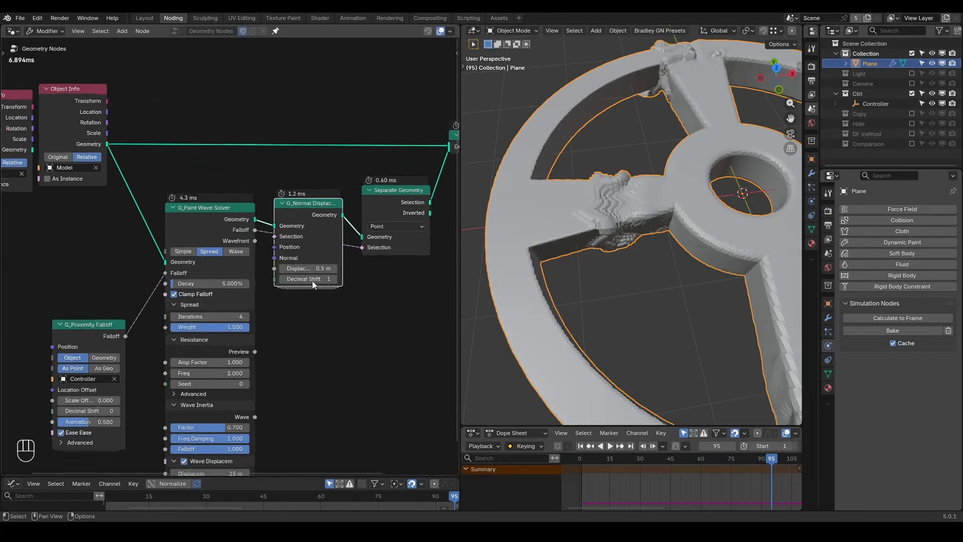
pyautogui.moveTo(316, 271); pyautogui.dragTo(338, 271)
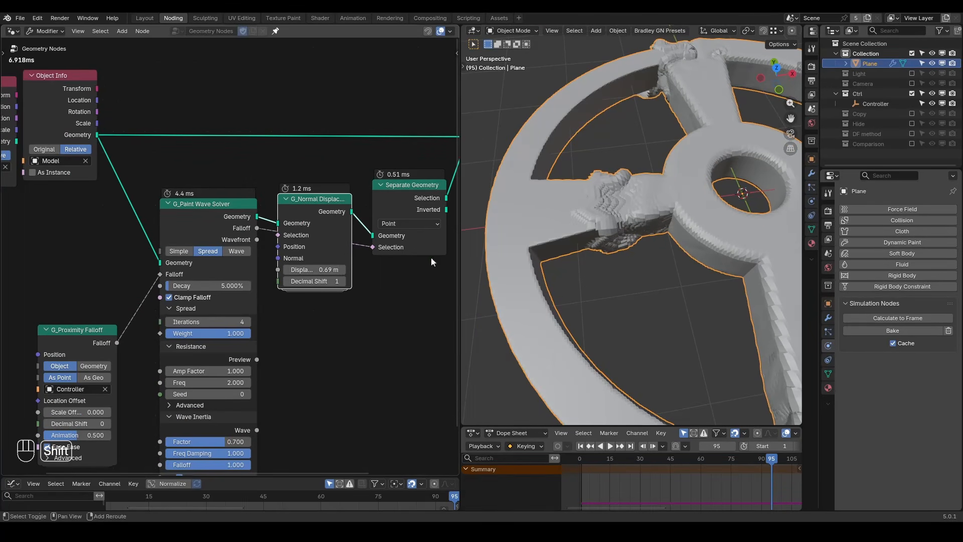
pyautogui.moveTo(602, 270); pyautogui.dragTo(656, 219, button='middle')
pyautogui.hotkey('ctrl', 'alt', 'shift', 'q')
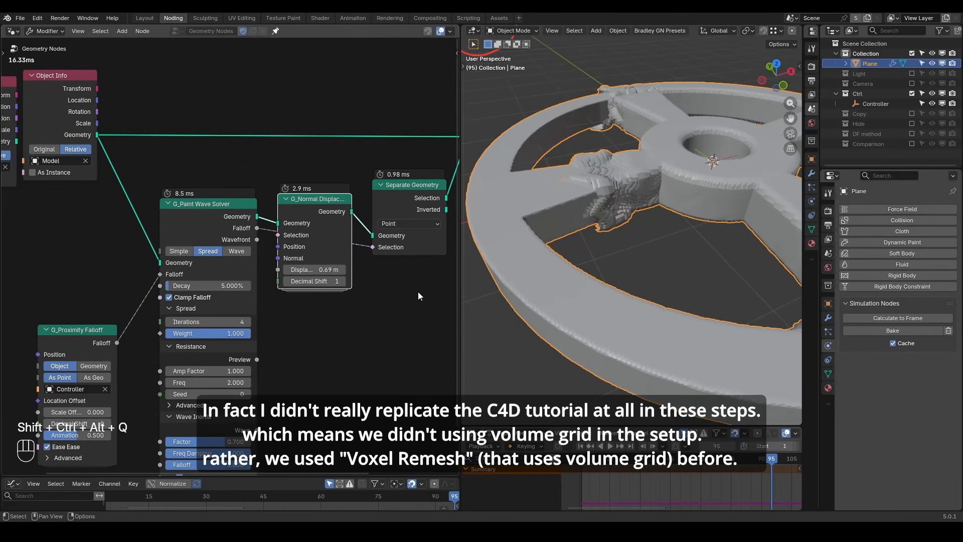
# Step: Insert a G_Solidify node between Separate Geometry and Join Geometry, with its offset value at 5.4
pyautogui.moveTo(417, 291); pyautogui.dragTo(179, 299, button='middle')
pyautogui.scroll(-3, 178, 299)
pyautogui.moveTo(327, 130); pyautogui.dragTo(241, 247)
pyautogui.press('g')
pyautogui.press('x')
pyautogui.click(258, 259)
pyautogui.click(258, 259)
pyautogui.hotkey('ctrl', 'a')
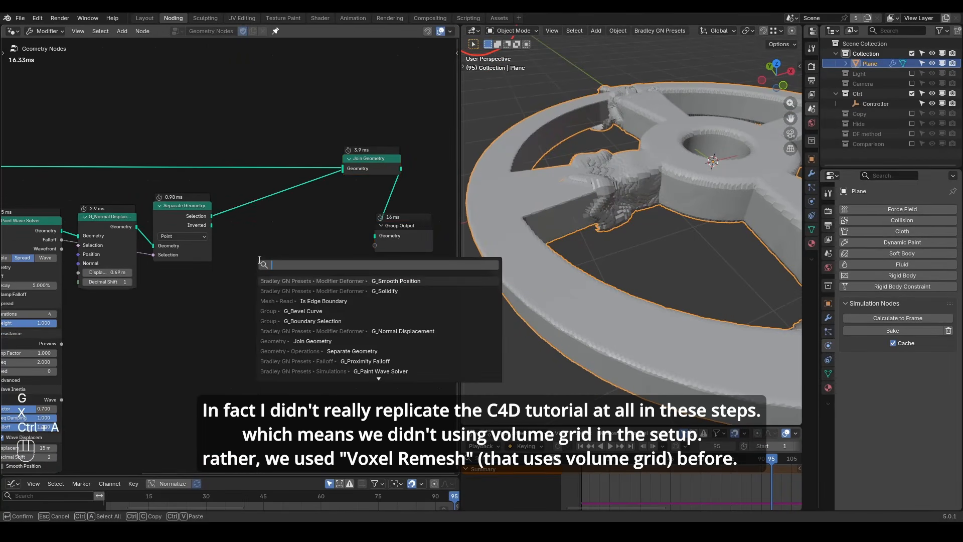
pyautogui.write('solidify')
pyautogui.press('Return')
pyautogui.click(256, 186)
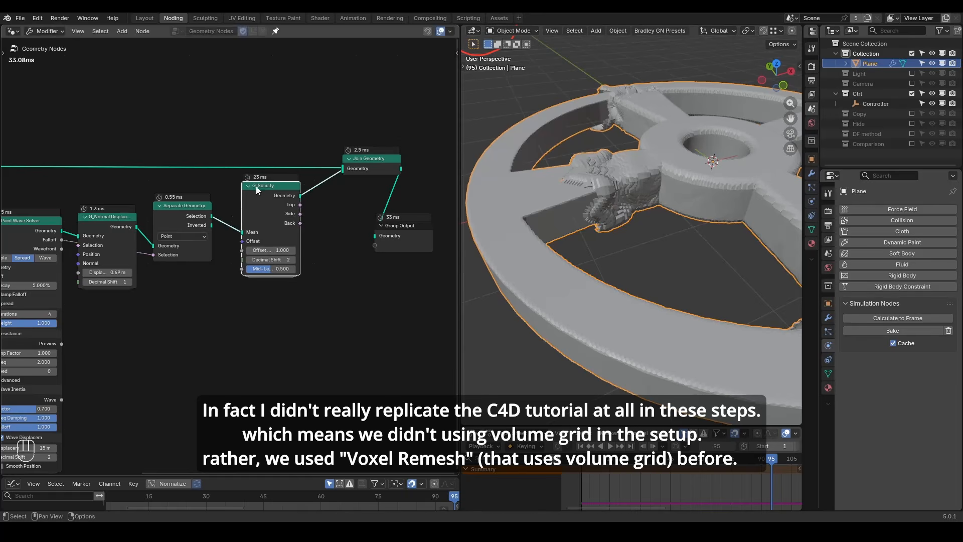
pyautogui.moveTo(273, 250); pyautogui.dragTo(296, 250)
# Step: Add a G_Smooth Position node after G_Solidify and inspect the wheel's grown surface from the side
pyautogui.hotkey('ctrl', 'a')
pyautogui.write('smooth p')
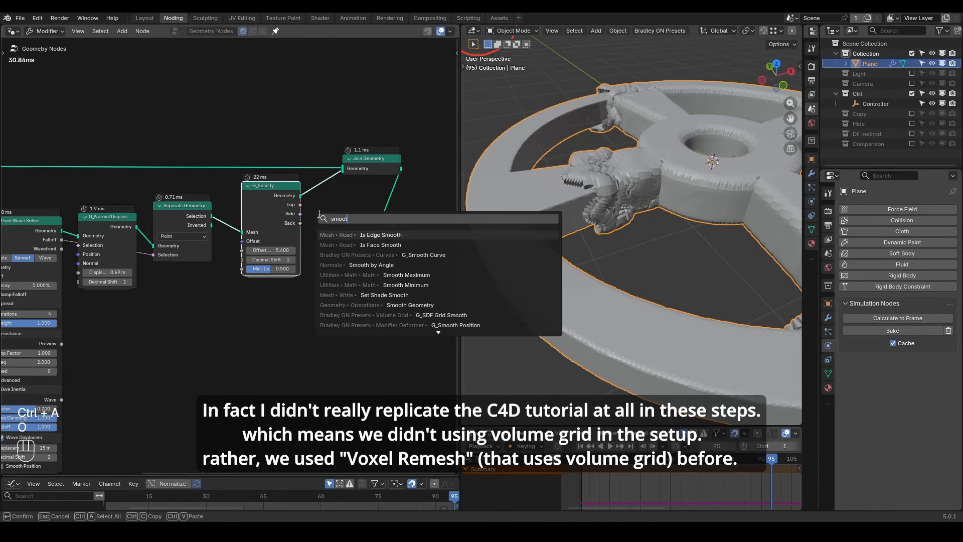
pyautogui.press('Return')
pyautogui.click(311, 181)
pyautogui.moveTo(300, 209); pyautogui.dragTo(332, 208)
pyautogui.moveTo(551, 216); pyautogui.dragTo(666, 205, button='middle')
pyautogui.moveTo(667, 206); pyautogui.dragTo(629, 232, button='middle')
# Step: Set the G_Normal Displacement node's displacement to 1 m with a decimal shift of 2
pyautogui.moveTo(105, 331); pyautogui.dragTo(338, 301, button='middle')
pyautogui.scroll(3, 331, 294)
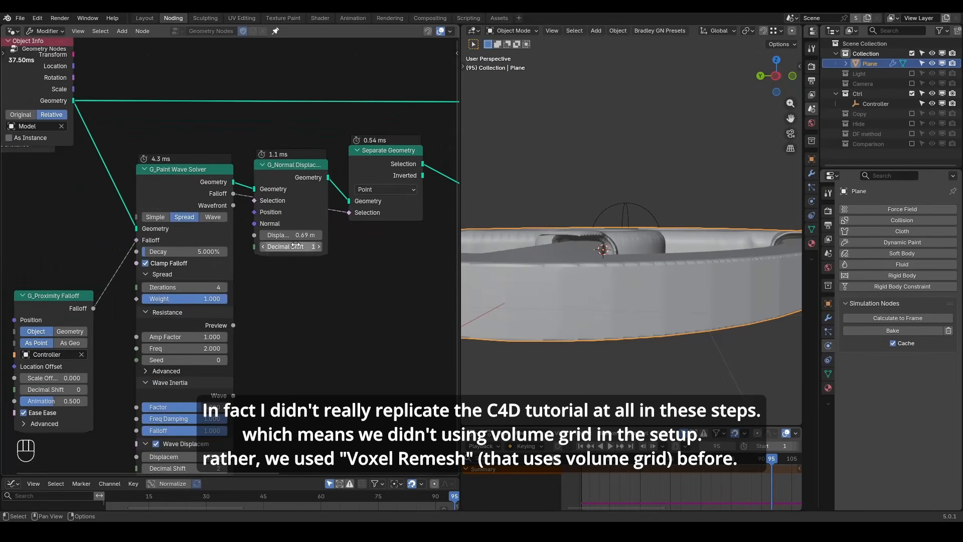
pyautogui.click(320, 247)
pyautogui.click(303, 238)
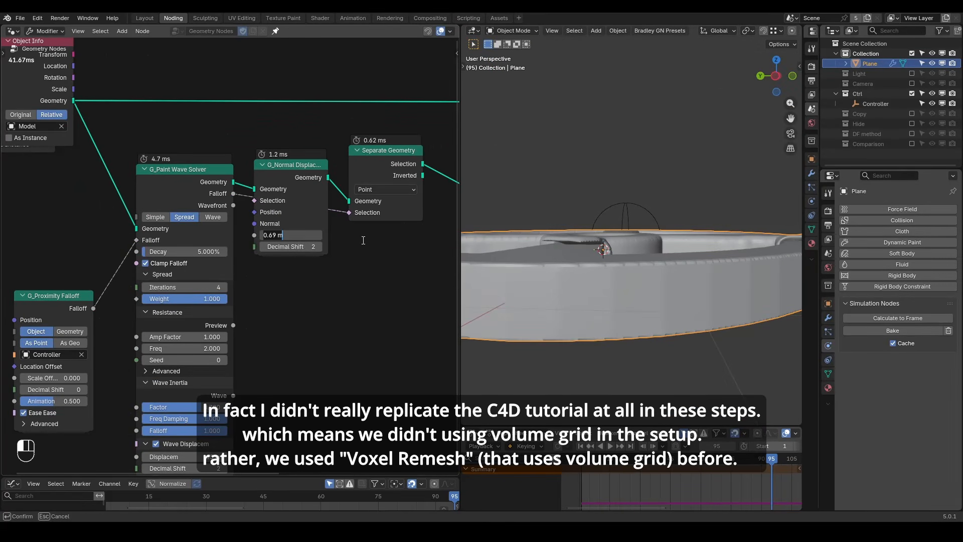
pyautogui.write('1')
pyautogui.press('Return')
# Step: Set the G_Solidify node's offset value to 12.5
pyautogui.moveTo(363, 241); pyautogui.dragTo(235, 275, button='middle')
pyautogui.moveTo(364, 235); pyautogui.dragTo(400, 235)
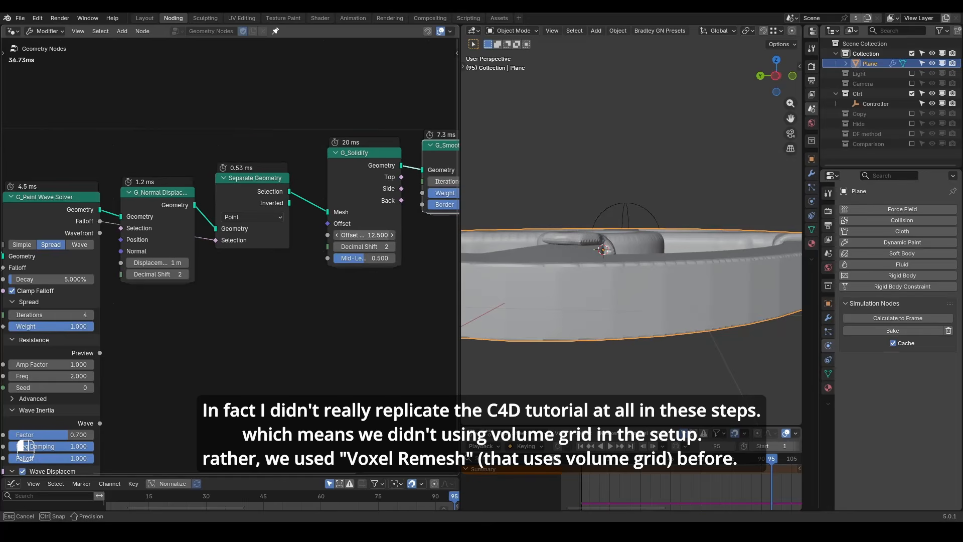
# Step: Review the grown layer on the whole wheel from above at frame 69
pyautogui.scroll(-5, 565, 224)
pyautogui.moveTo(592, 215); pyautogui.dragTo(556, 271, button='middle')
pyautogui.scroll(4, 556, 271)
pyautogui.moveTo(771, 458); pyautogui.dragTo(719, 459)
pyautogui.scroll(-1, 681, 274)
pyautogui.keyDown('shift'); pyautogui.moveTo(682, 273); pyautogui.dragTo(661, 284, button='middle'); pyautogui.keyUp('shift')
pyautogui.hotkey('ctrl', 'alt', 'shift', 'q')
pyautogui.scroll(-3, 383, 287)
pyautogui.scroll(-2, 383, 287)
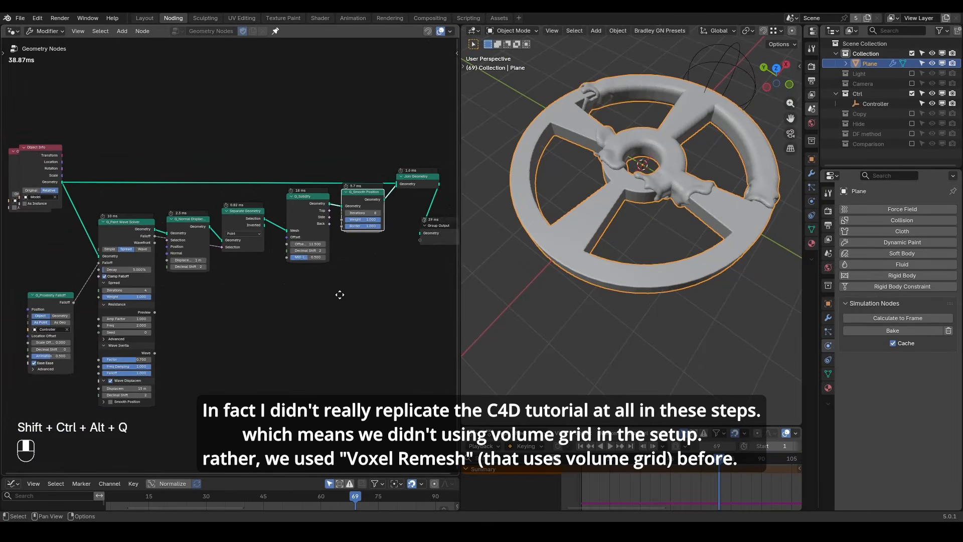
# Step: Move the unused Torus Object Info node above the rest of the node tree and select the G_Paint Wave Solver
pyautogui.moveTo(55, 168); pyautogui.dragTo(115, 82)
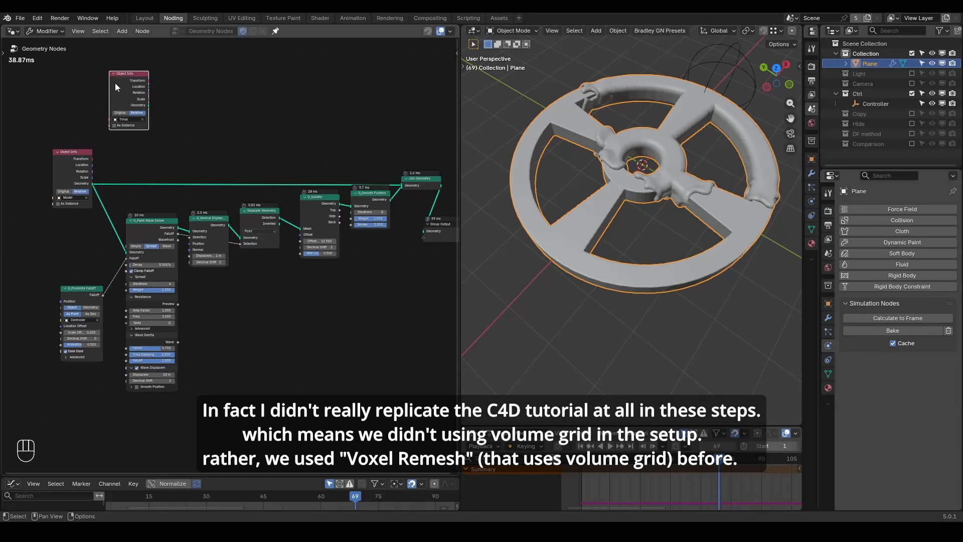
pyautogui.click(154, 230)
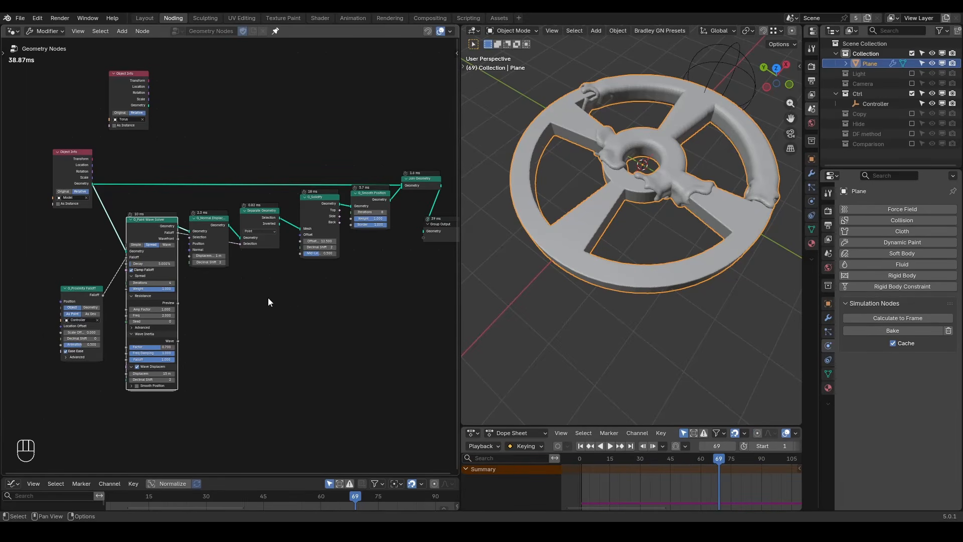
pyautogui.scroll(3, 214, 303)
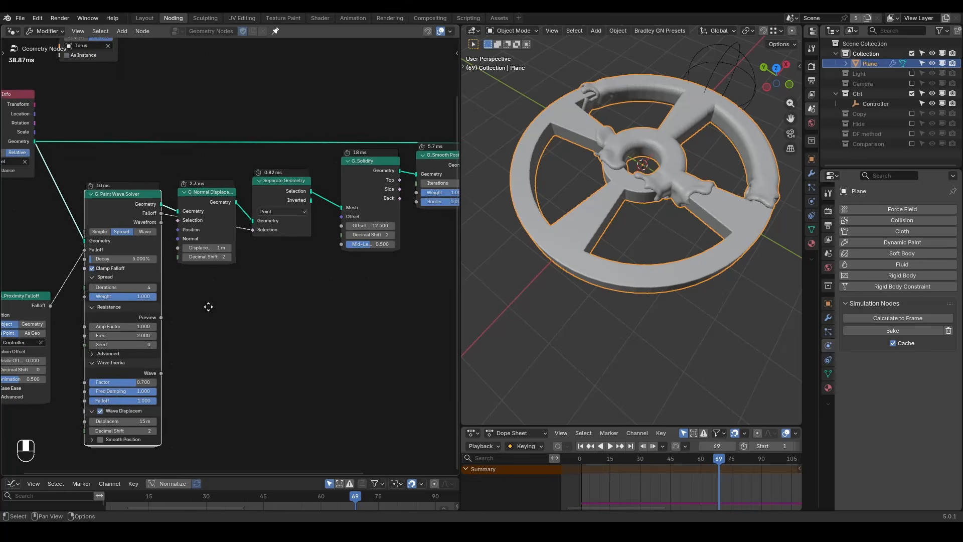
pyautogui.scroll(2, 254, 284)
pyautogui.moveTo(254, 285); pyautogui.dragTo(257, 276, button='middle')
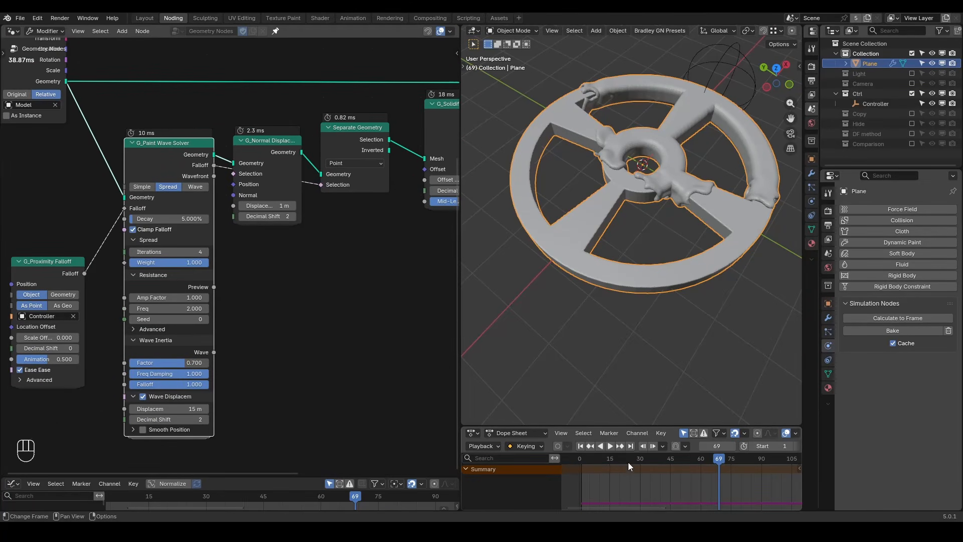
# Step: Move the timeline to frame 60 and set the solver's resistance seed to 5
pyautogui.moveTo(628, 462); pyautogui.dragTo(700, 462)
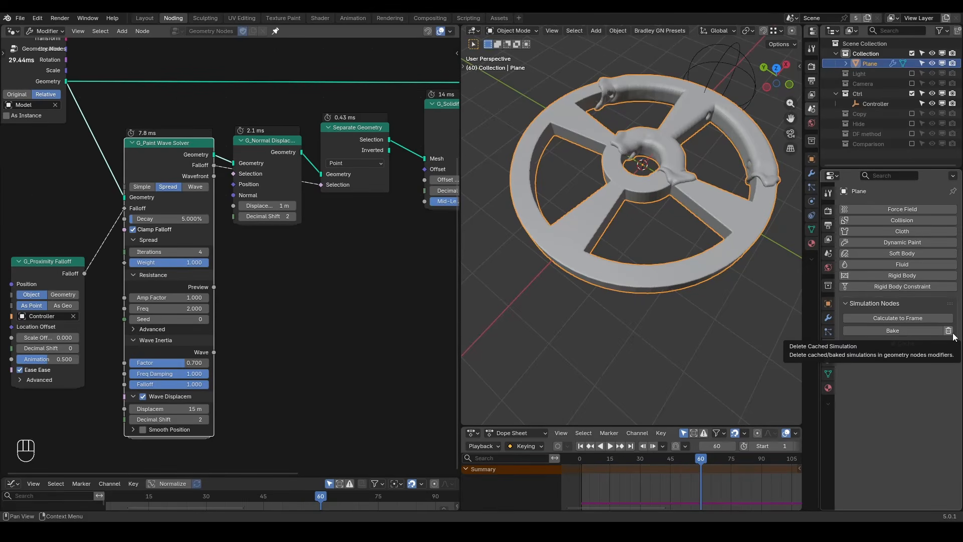
pyautogui.click(926, 331)
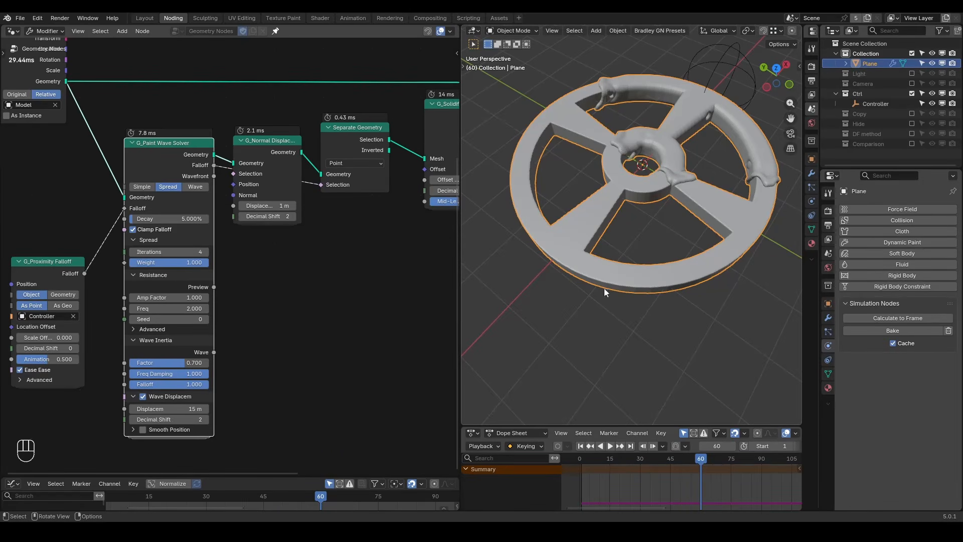
pyautogui.click(208, 320)
pyautogui.click(209, 320)
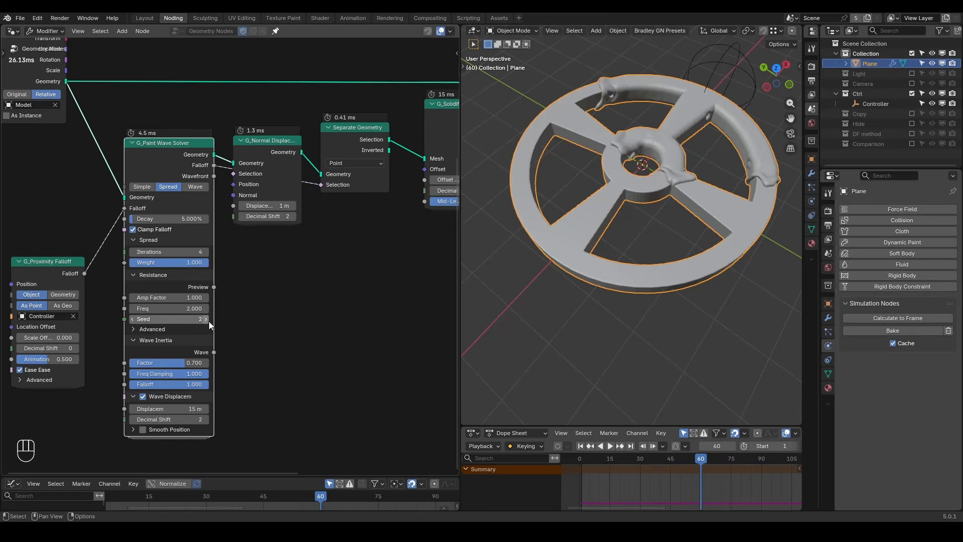
pyautogui.click(206, 320)
pyautogui.click(206, 320)
pyautogui.click(206, 320)
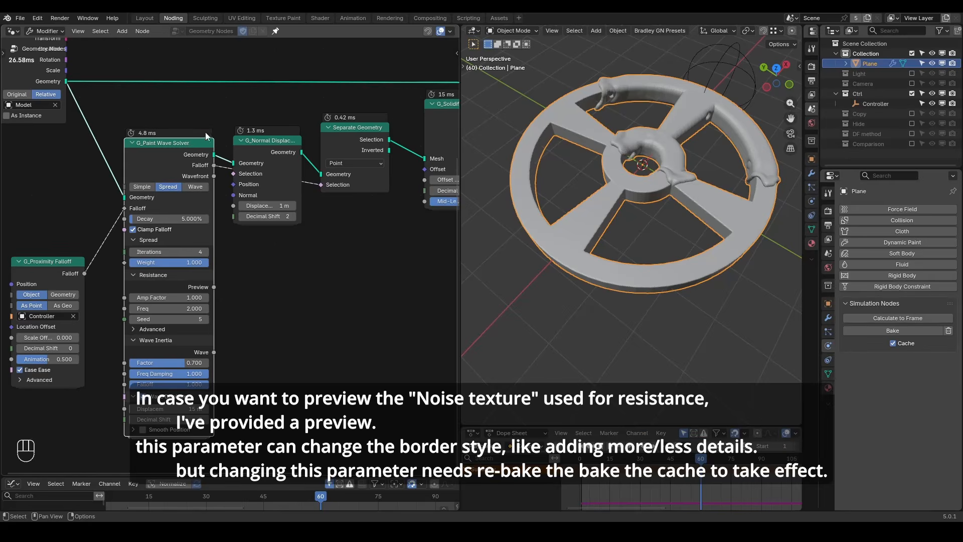
# Step: Preview the solver's resistance noise on the wheel through a Viewer node and set the resistance seed to 15
pyautogui.keyDown('ctrl'); pyautogui.keyDown('shift'); pyautogui.click(210, 215); pyautogui.keyUp('shift'); pyautogui.keyUp('ctrl')
pyautogui.keyDown('ctrl'); pyautogui.keyDown('shift'); pyautogui.click(213, 287); pyautogui.keyUp('shift'); pyautogui.keyUp('ctrl')
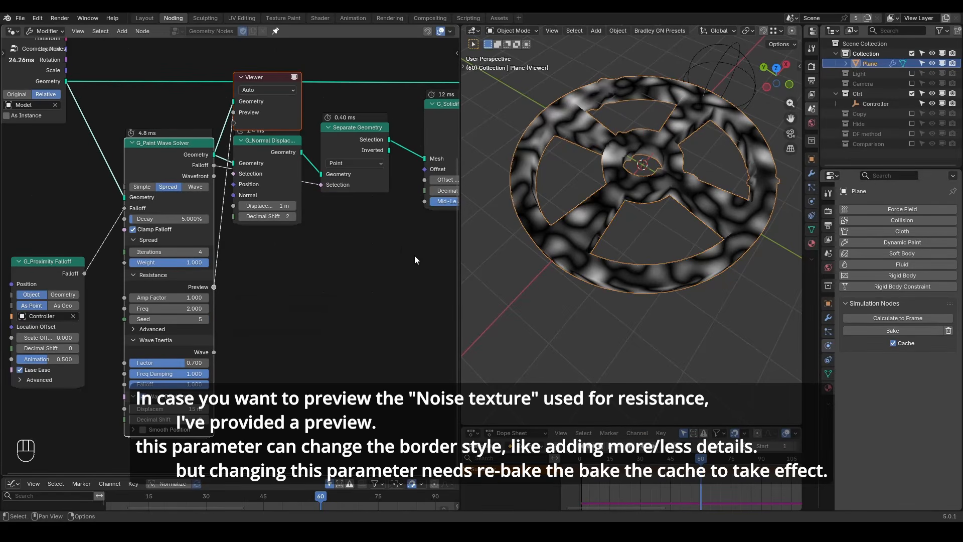
pyautogui.click(206, 319)
pyautogui.click(207, 320)
pyautogui.click(206, 319)
pyautogui.click(206, 319)
pyautogui.click(205, 319)
pyautogui.click(205, 319)
pyautogui.click(206, 320)
pyautogui.click(206, 320)
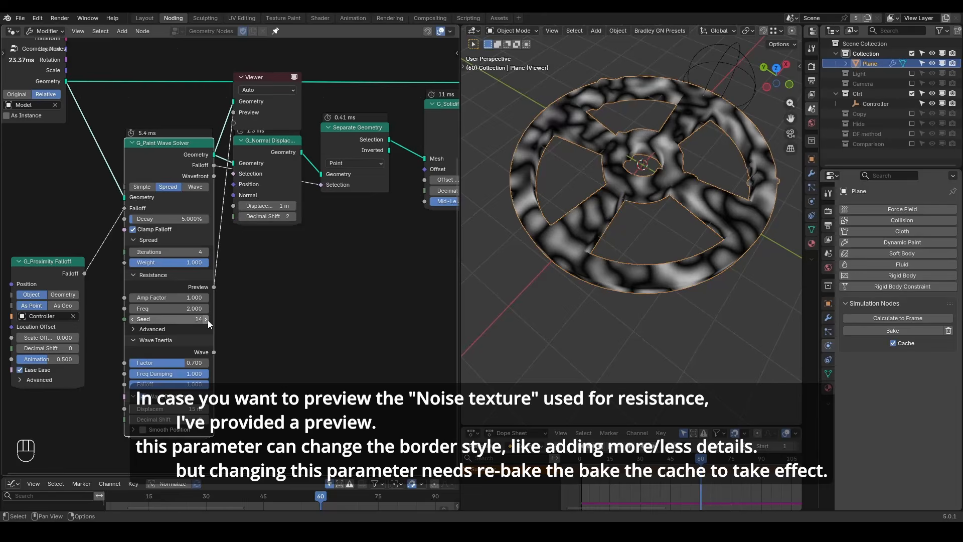
pyautogui.click(206, 319)
pyautogui.click(206, 320)
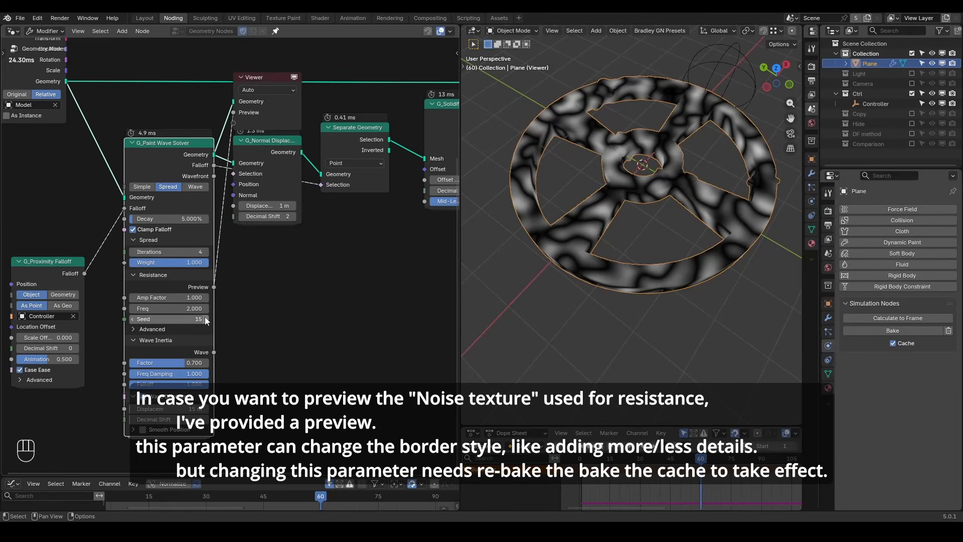
pyautogui.moveTo(189, 311)
pyautogui.keyDown('shift'); pyautogui.mouseDown()
pyautogui.moveTo(168, 311)
pyautogui.moveTo(205, 311)
pyautogui.mouseUp(); pyautogui.keyUp('shift')
pyautogui.press('w')
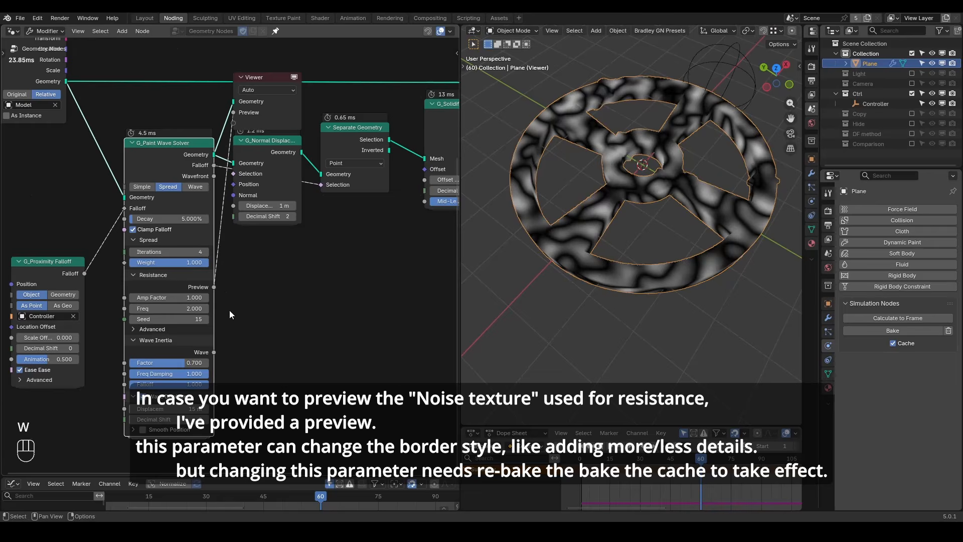
# Step: Delete the Viewer node to return to the normal wheel display
pyautogui.click(261, 75)
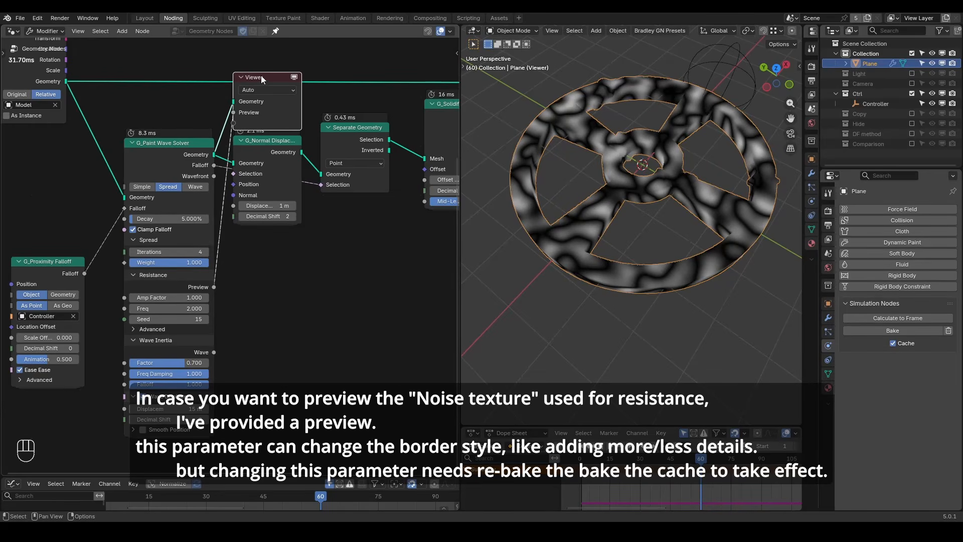
pyautogui.press('x')
pyautogui.hotkey('ctrl', 'alt', 'shift', 'q')
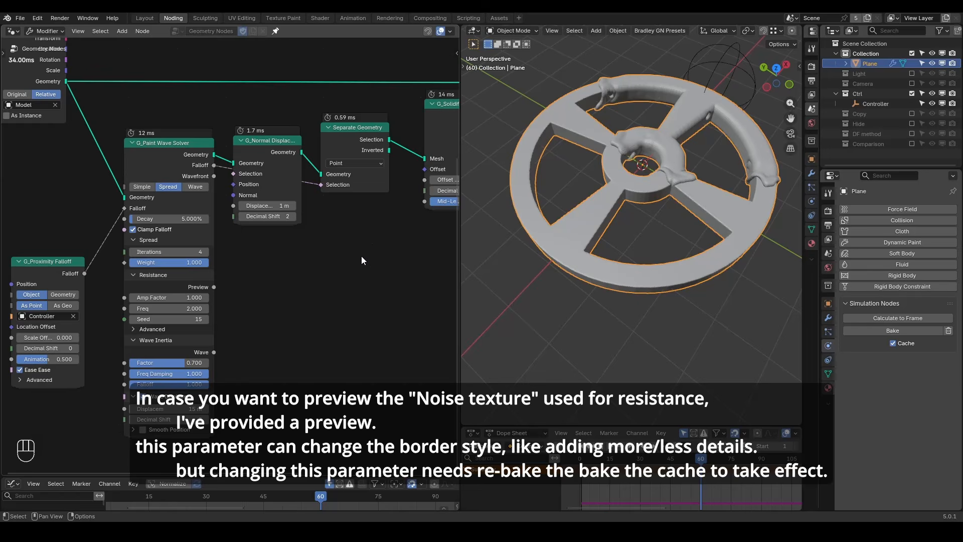
# Step: Add a Blur Attribute node beside the solver for an annotated explanation, and delete it together with the annotations
pyautogui.moveTo(272, 256); pyautogui.dragTo(305, 245, button='middle')
pyautogui.scroll(1, 291, 242)
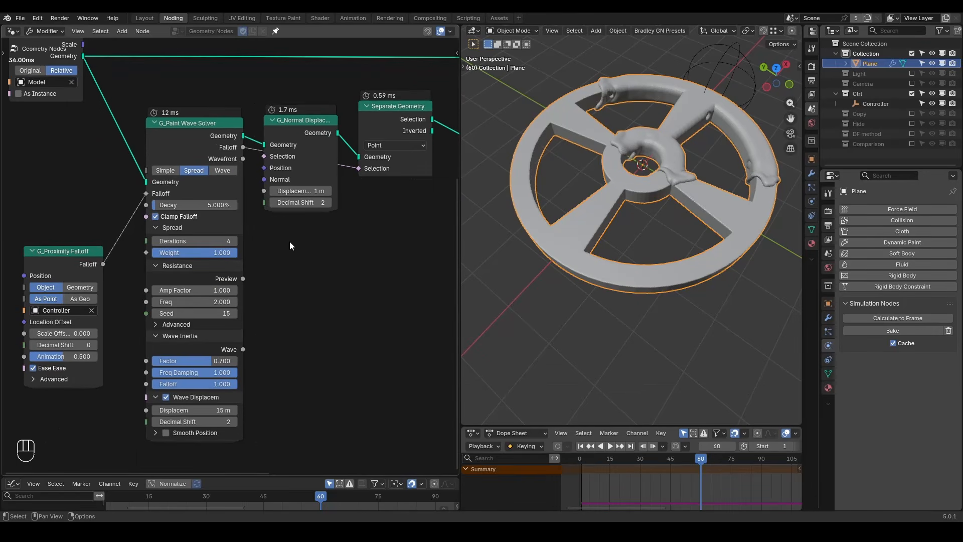
pyautogui.hotkey('ctrl', 'a')
pyautogui.write('blur')
pyautogui.press('Return')
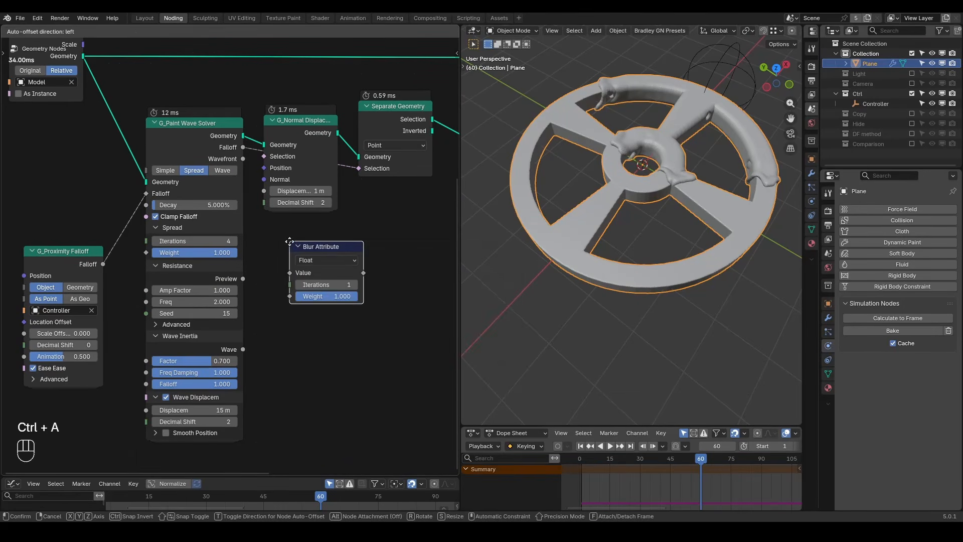
pyautogui.moveTo(321, 225); pyautogui.dragTo(325, 225)
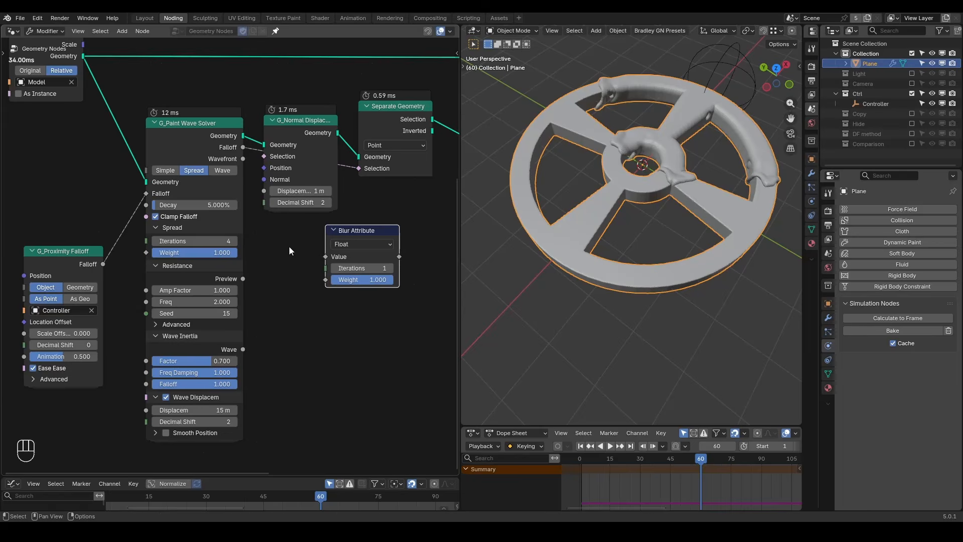
pyautogui.moveTo(251, 241); pyautogui.dragTo(312, 264)
pyautogui.moveTo(254, 235); pyautogui.dragTo(405, 262, button='right')
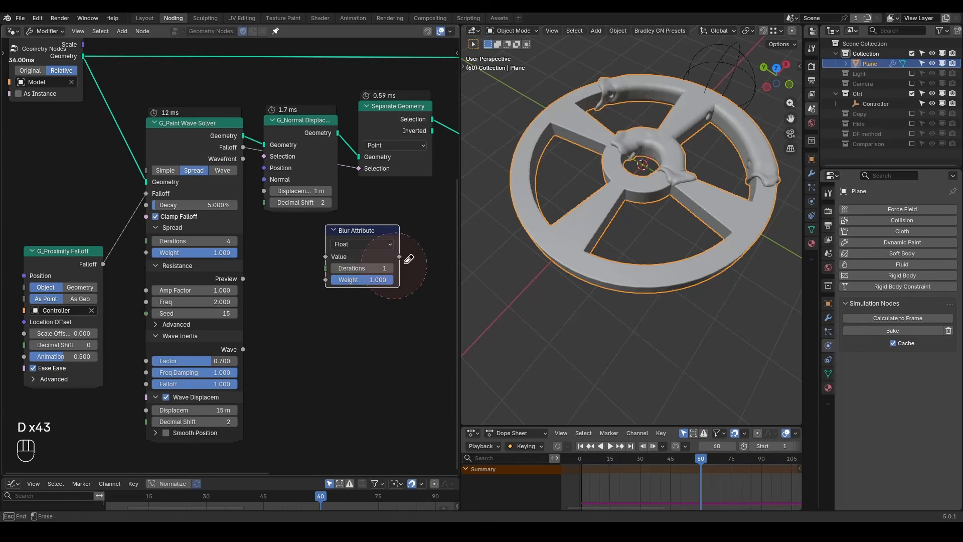
pyautogui.press('x')
# Step: Put a reroute on the wheel Object Info's geometry links and add a Grid node below Object Info
pyautogui.moveTo(114, 83); pyautogui.dragTo(277, 183, button='middle')
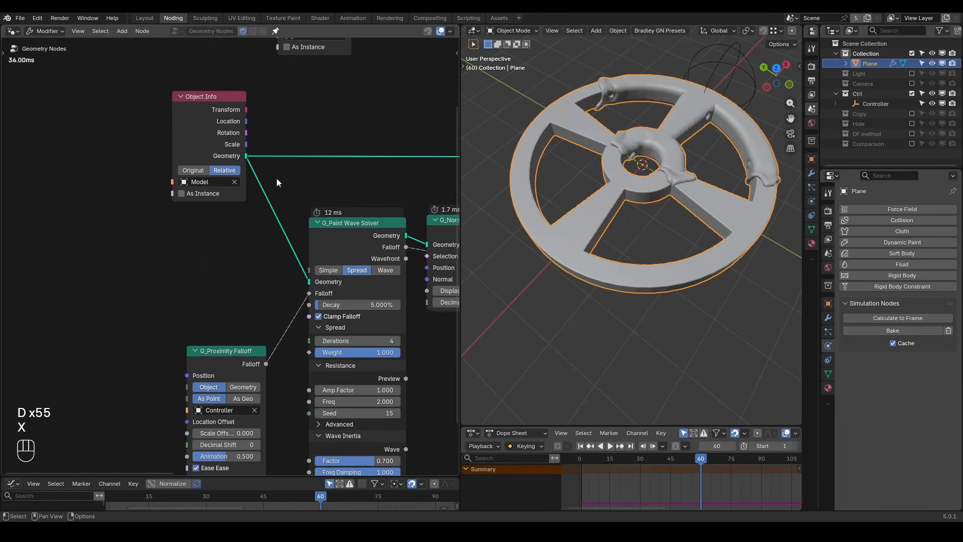
pyautogui.keyDown('shift'); pyautogui.moveTo(283, 146); pyautogui.dragTo(268, 214, button='right'); pyautogui.keyUp('shift')
pyautogui.hotkey('ctrl', 'a')
pyautogui.write('gri')
pyautogui.press('Return')
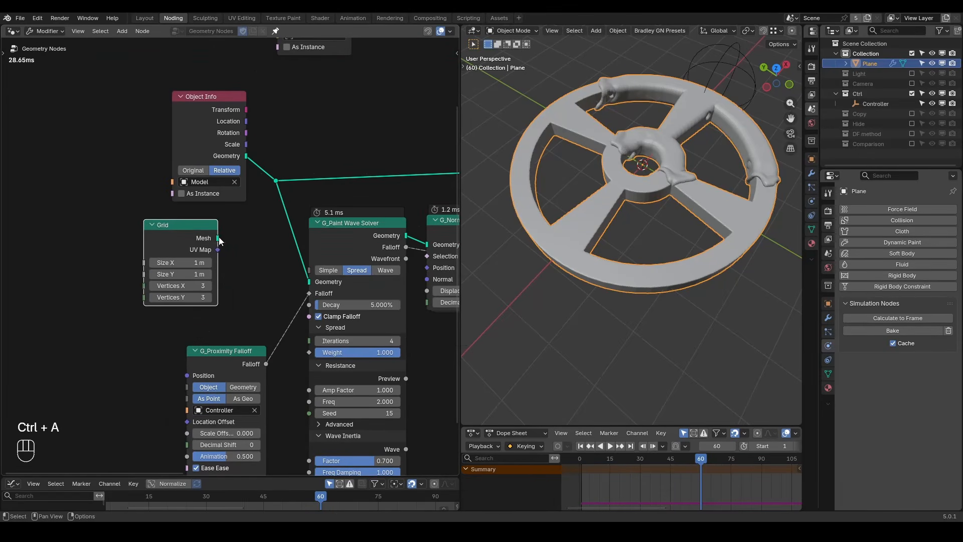
# Step: Feed the Grid mesh into the reroute in place of the wheel, sized 6 m by 6 m with 100 by 100 vertices
pyautogui.write('6')
pyautogui.moveTo(187, 263); pyautogui.dragTo(192, 297)
pyautogui.press('Return')
pyautogui.write('100')
pyautogui.press('Return')
# Step: Delete the cached simulation and play the animation with the solver's Falloff previewed on the grid through a Viewer
pyautogui.click(947, 330)
pyautogui.scroll(-1, 643, 189)
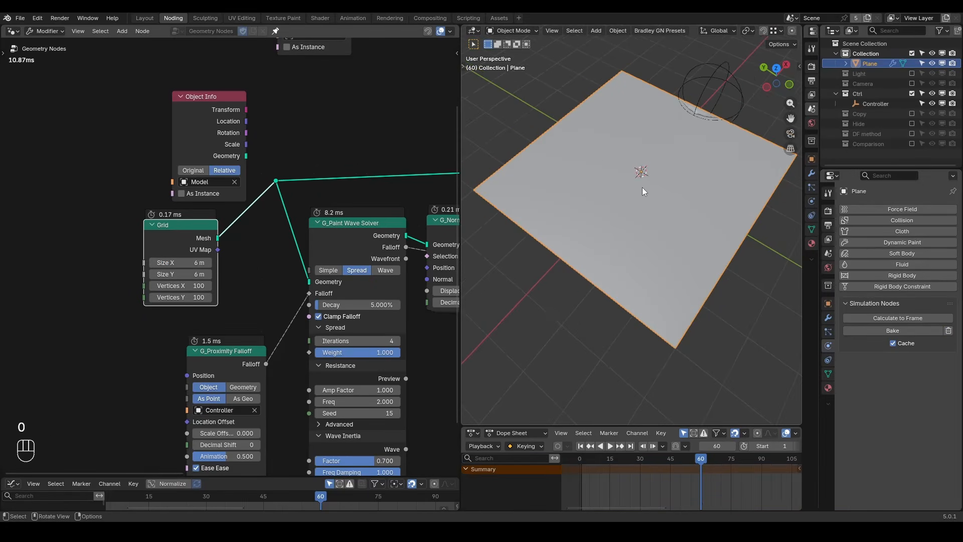
pyautogui.moveTo(396, 222); pyautogui.dragTo(320, 200, button='middle')
pyautogui.keyDown('ctrl'); pyautogui.keyDown('shift'); pyautogui.click(319, 221); pyautogui.keyUp('shift'); pyautogui.keyUp('ctrl')
pyautogui.keyDown('ctrl'); pyautogui.keyDown('shift'); pyautogui.click(319, 220); pyautogui.keyUp('shift'); pyautogui.keyUp('ctrl')
pyautogui.moveTo(594, 182); pyautogui.dragTo(604, 215, button='middle')
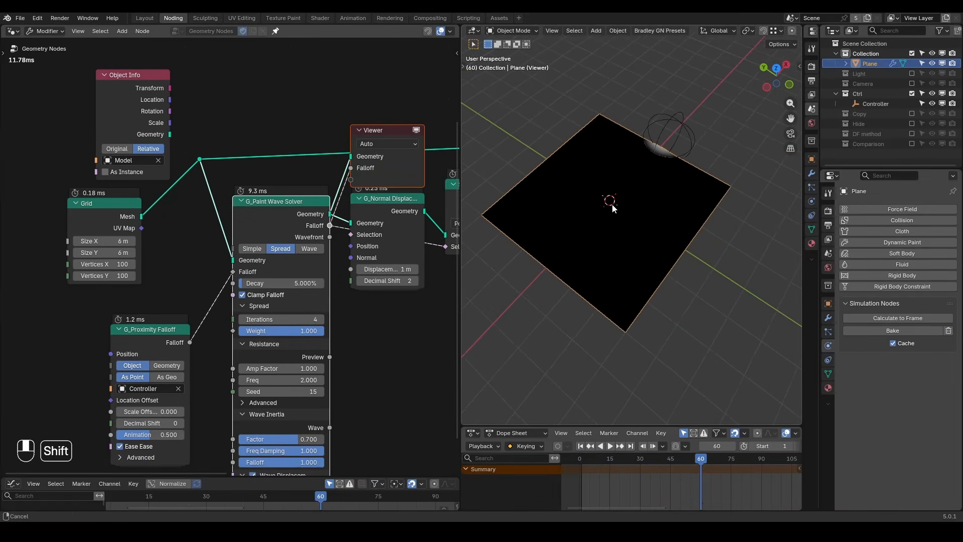
pyautogui.hotkey('shift', 'space')
pyautogui.press('space')
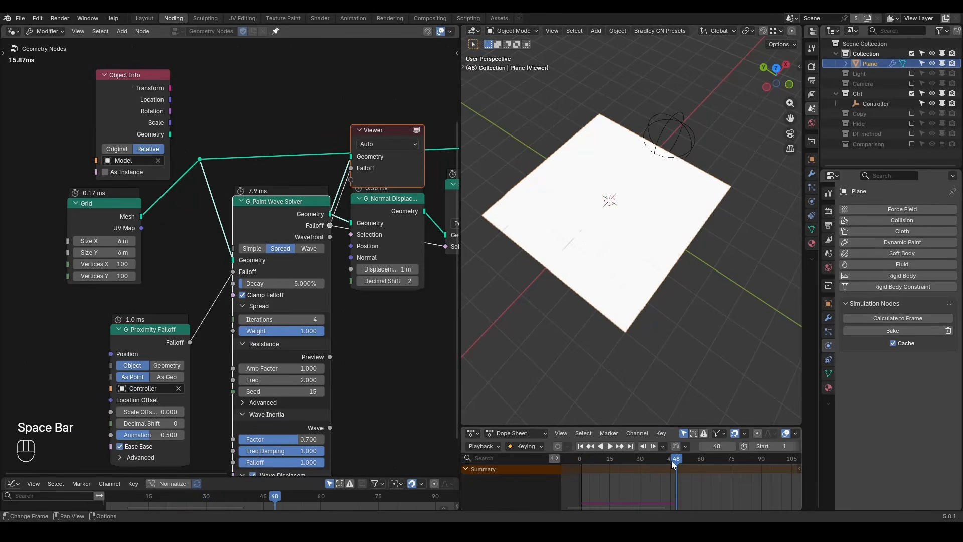
# Step: Set the solver's Spread weight to 0.1 and replay the spread from frame 1, stopping at frame 67
pyautogui.hotkey('shift', 'space')
pyautogui.click(306, 331)
pyautogui.write('0.1')
pyautogui.press('Return')
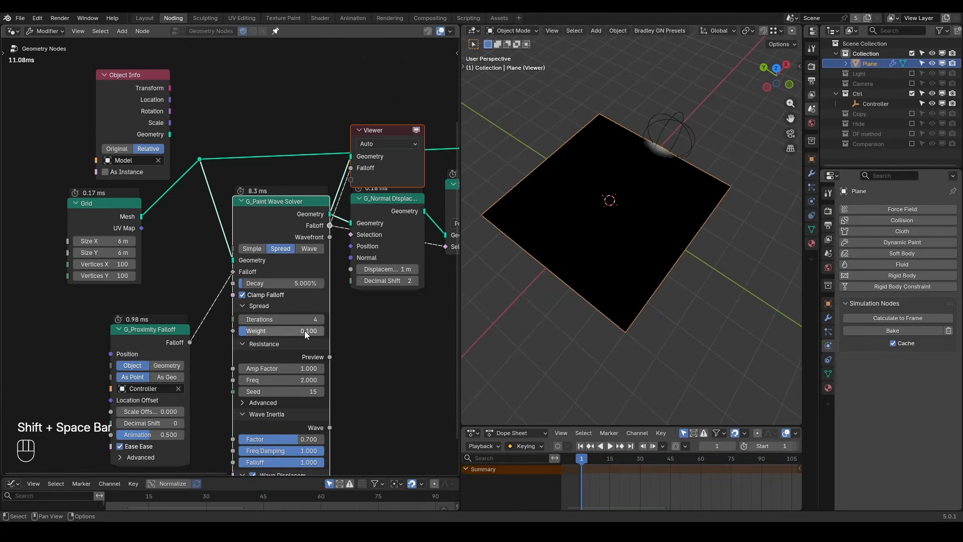
pyautogui.hotkey('shift', 'space')
pyautogui.press('space')
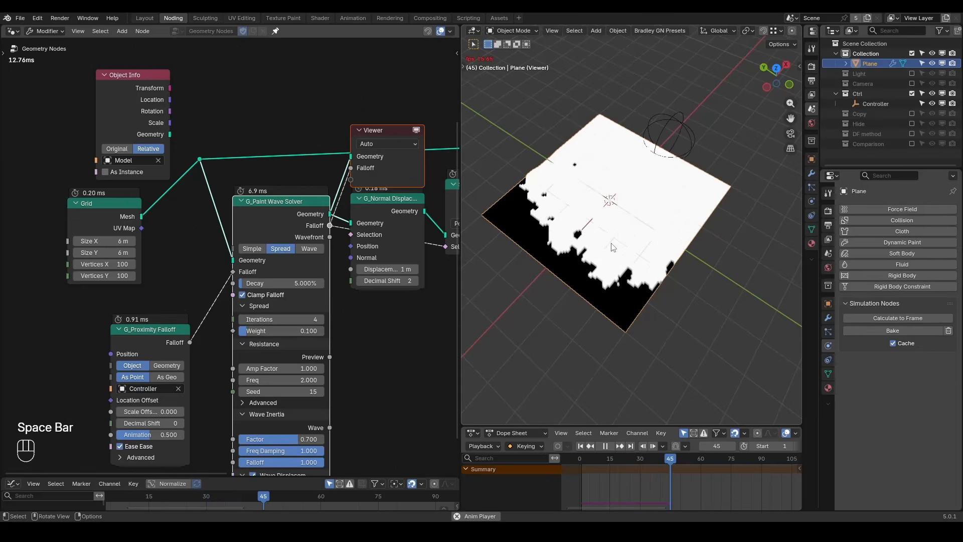
pyautogui.press('space')
pyautogui.moveTo(702, 457)
pyautogui.mouseDown()
pyautogui.moveTo(692, 458)
pyautogui.moveTo(714, 460)
pyautogui.mouseUp()
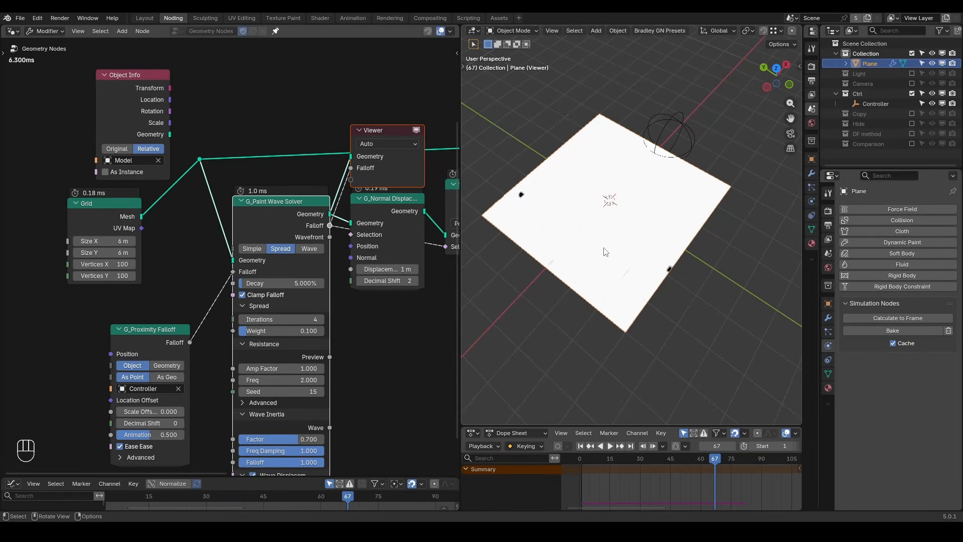
# Step: Set the Spread iterations to 2 with the weight back at 1, and replay the spread from the start
pyautogui.click(274, 320)
pyautogui.write('2')
pyautogui.press('Return')
pyautogui.hotkey('shift', 'space')
pyautogui.press('space')
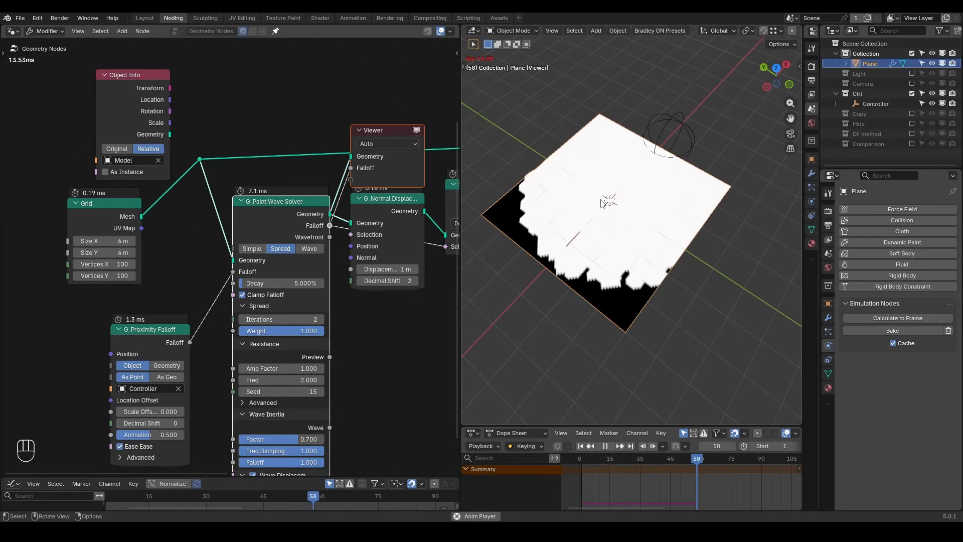
# Step: Stop playback, go back to frame 39 and outline the front of the spread with annotation strokes
pyautogui.press('space')
pyautogui.moveTo(717, 463); pyautogui.dragTo(658, 461)
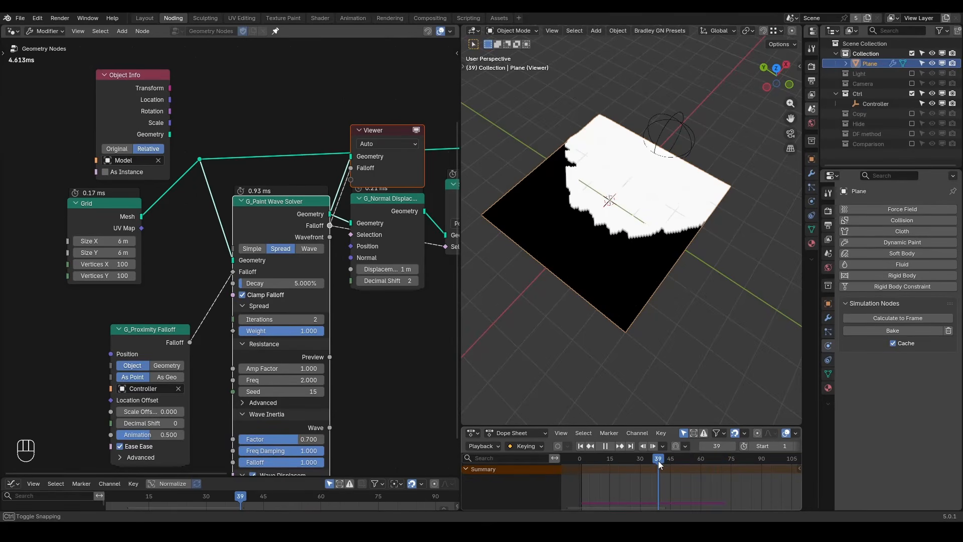
pyautogui.press('d')
pyautogui.moveTo(566, 146); pyautogui.dragTo(562, 204)
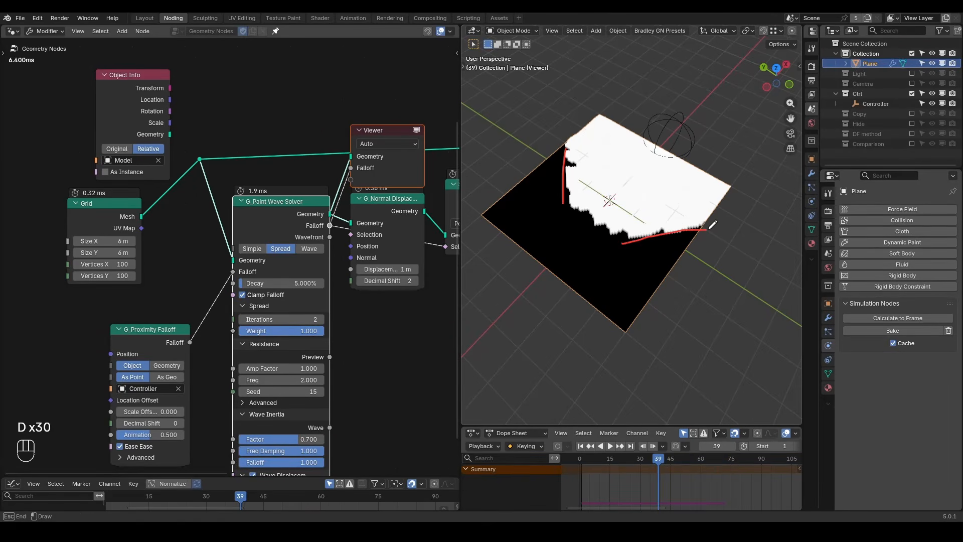
# Step: Replay the spread on the grid from the start with the Spread iterations at 1
pyautogui.hotkey('shift', 'space')
pyautogui.press('space')
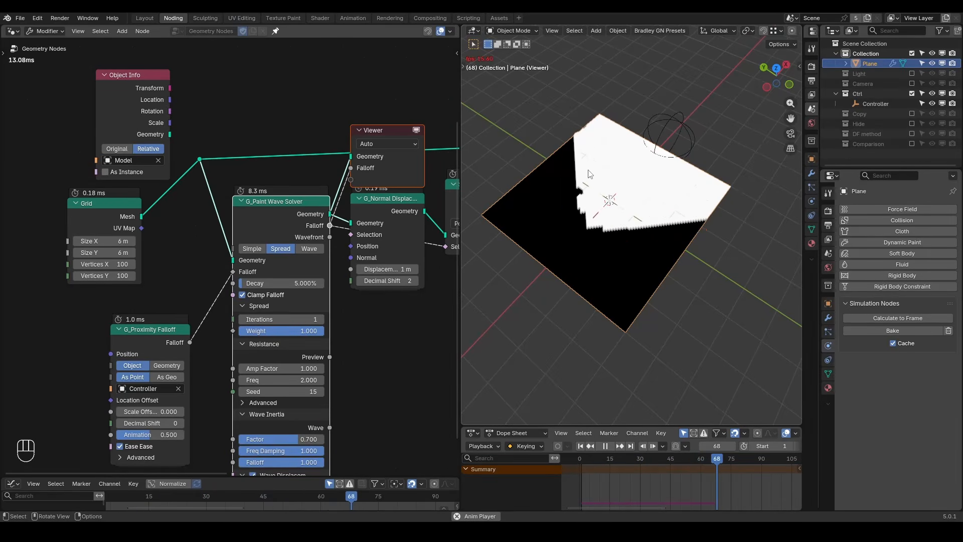
pyautogui.press('space')
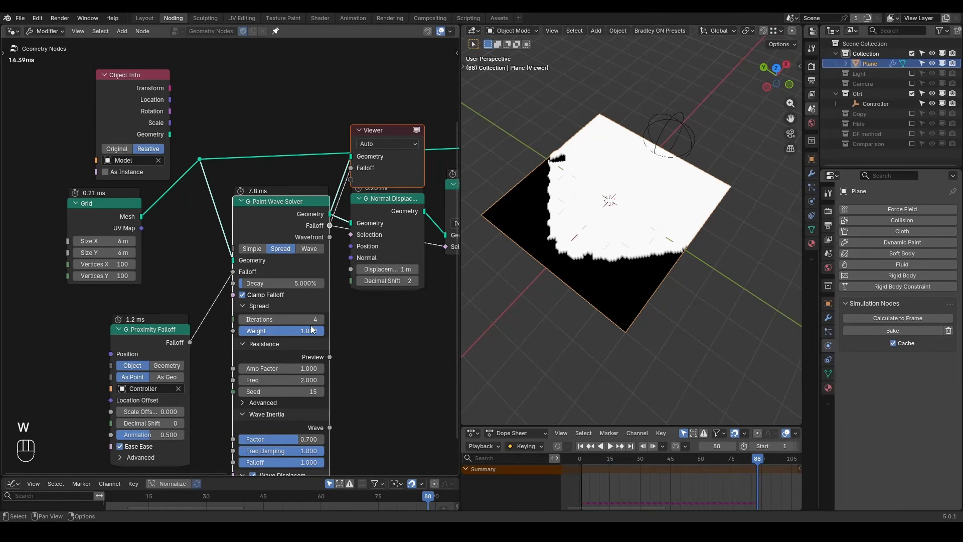
# Step: Replay the spread from the start with the Spread iterations at 4 and weight at 1, stopping at frame 31
pyautogui.hotkey('shift', 'space')
pyautogui.press('space')
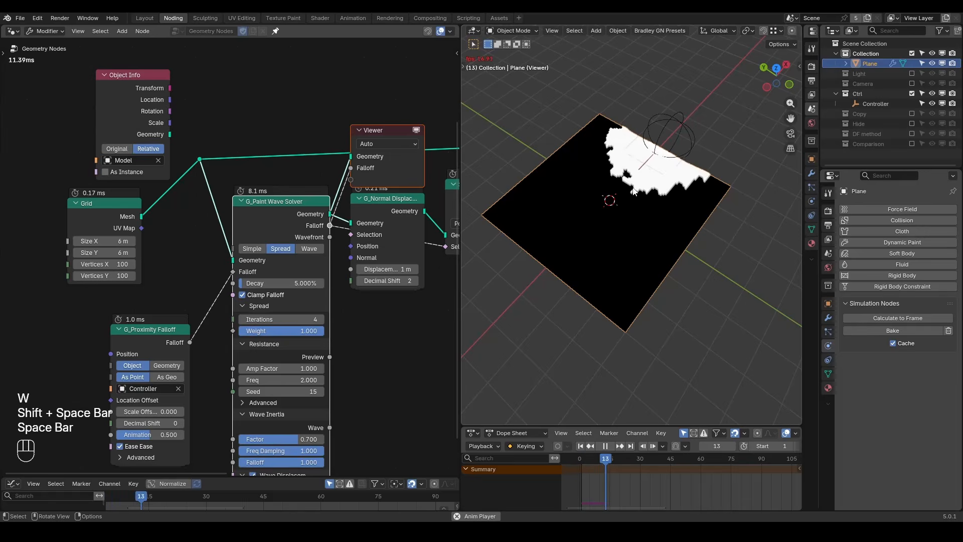
pyautogui.press('space')
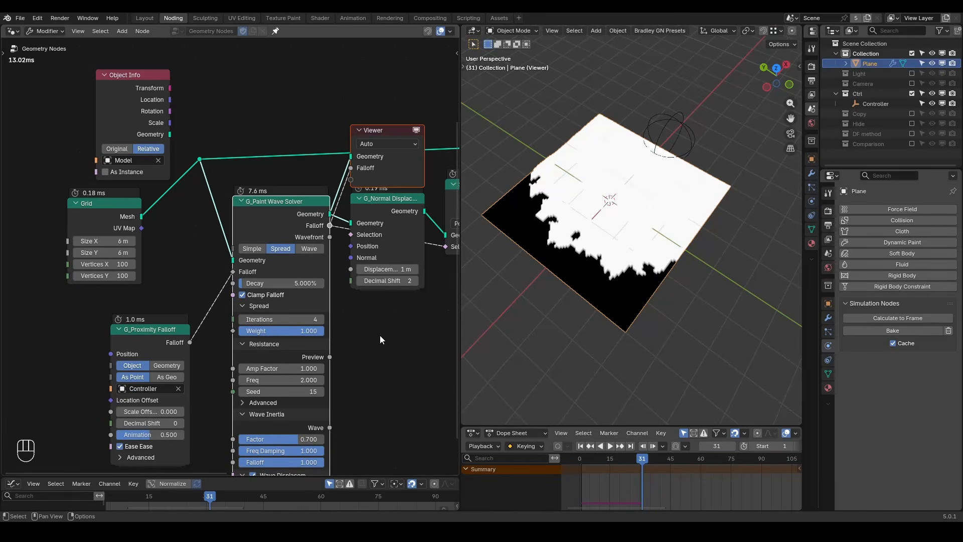
# Step: Set the solver's Spread weight to 0.005 and replay the spread from the start, stopping at frame 144
pyautogui.click(311, 330)
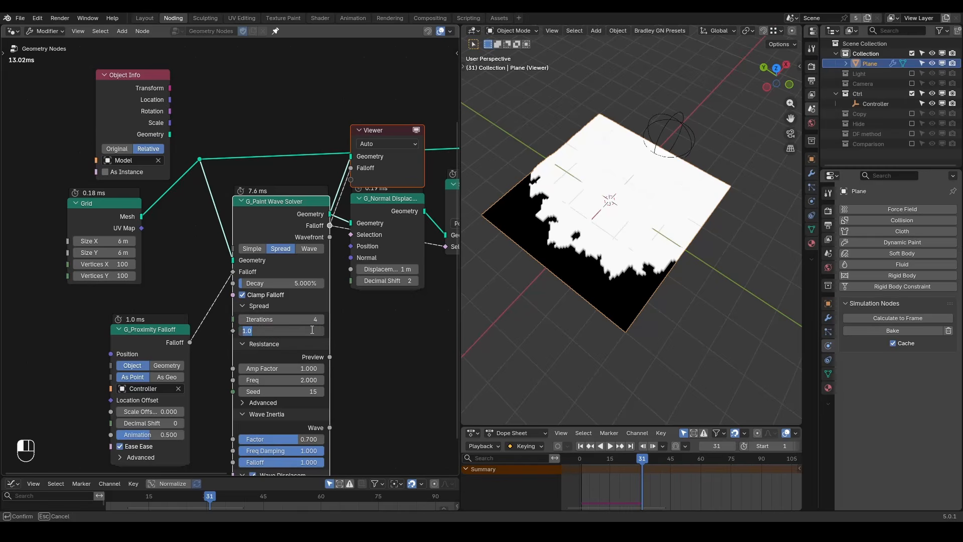
pyautogui.write('0.005')
pyautogui.press('Return')
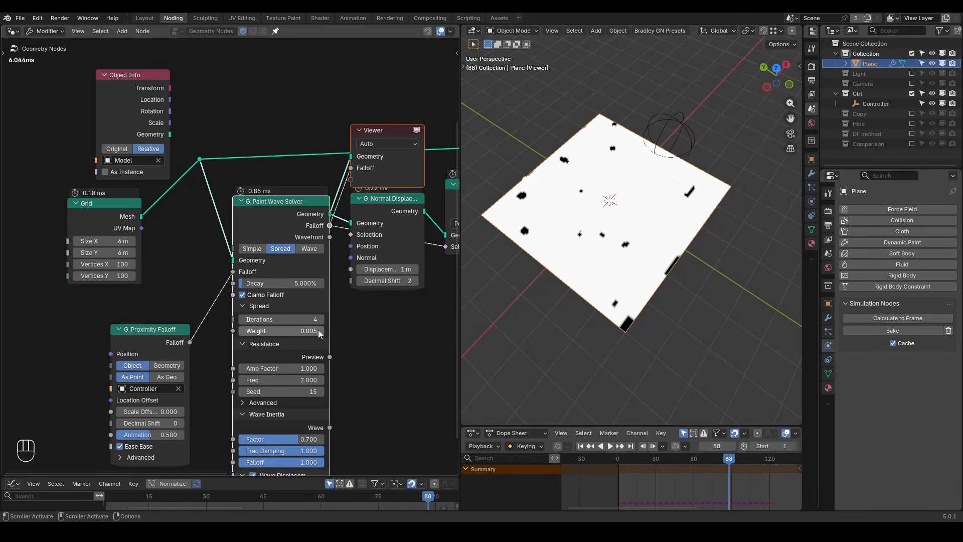
pyautogui.hotkey('shift', 'space')
pyautogui.press('space')
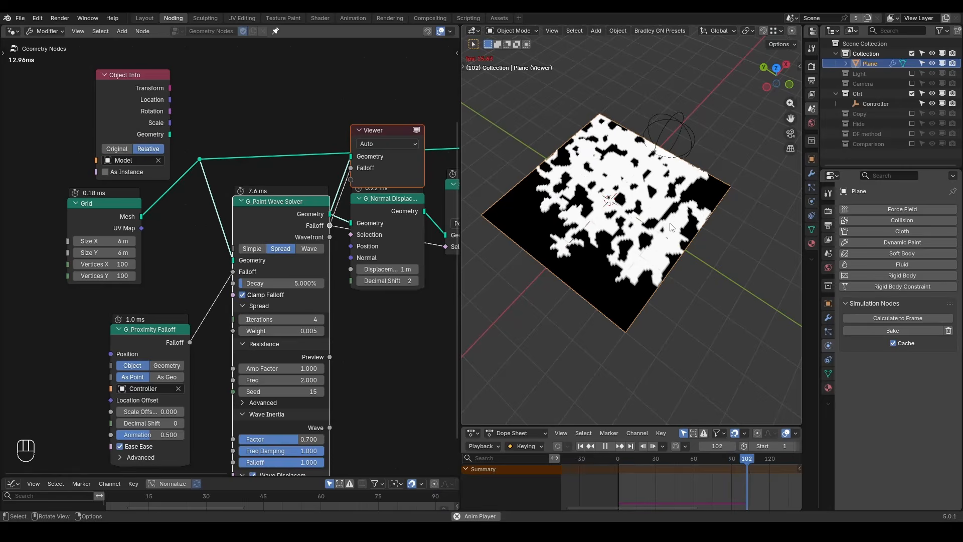
pyautogui.press('space')
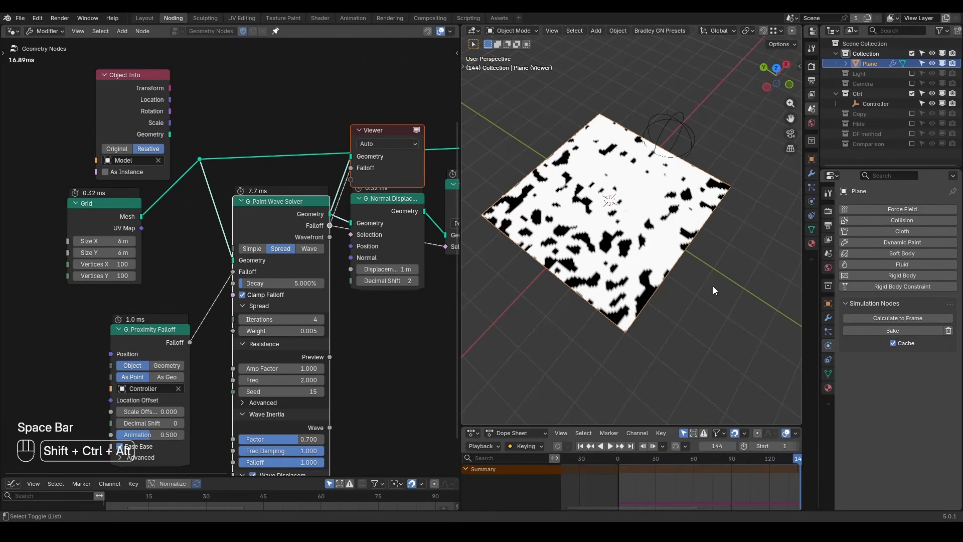
# Step: Set the Resistance Amp Factor to 0.2 and replay the spread from frame 1, stopping at frame 173
pyautogui.hotkey('shift', 'space')
pyautogui.click(290, 368)
pyautogui.write('0.2')
pyautogui.press('Return')
pyautogui.press('space')
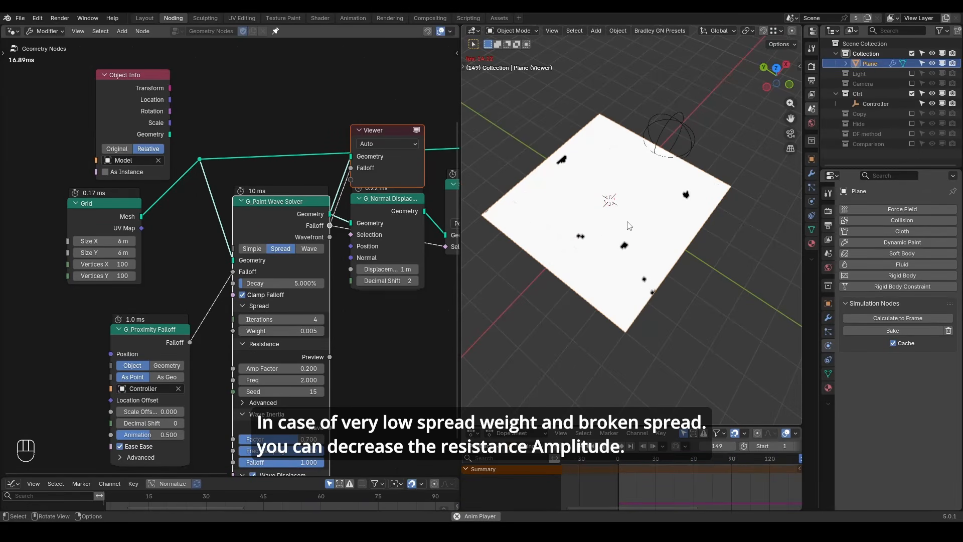
pyautogui.press('space')
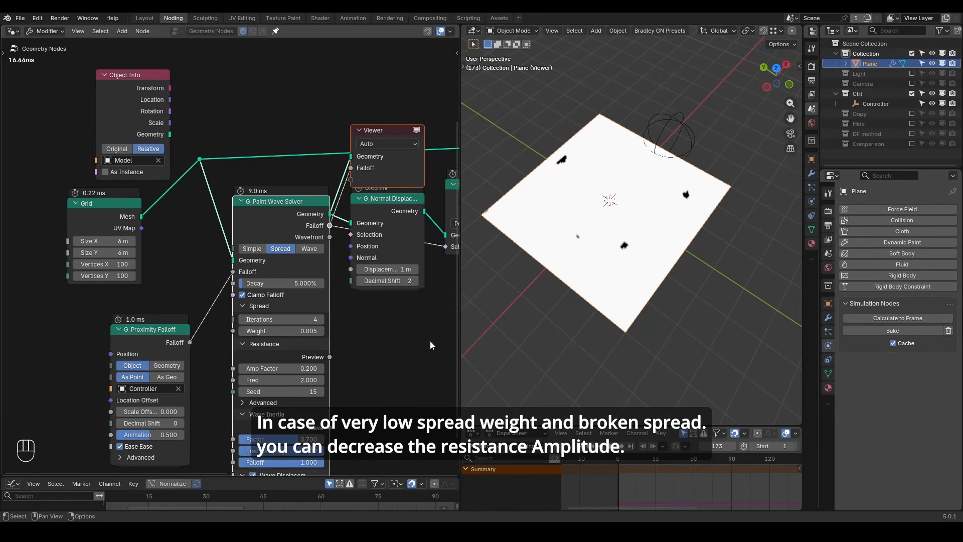
# Step: Preview the solver's Resistance output and return to Falloff, replaying the spread to frame 36 with the Amp Factor back at 1
pyautogui.keyDown('ctrl'); pyautogui.keyDown('shift'); pyautogui.click(325, 358); pyautogui.keyUp('shift'); pyautogui.keyUp('ctrl')
pyautogui.keyDown('ctrl'); pyautogui.keyDown('shift'); pyautogui.click(320, 227); pyautogui.keyUp('shift'); pyautogui.keyUp('ctrl')
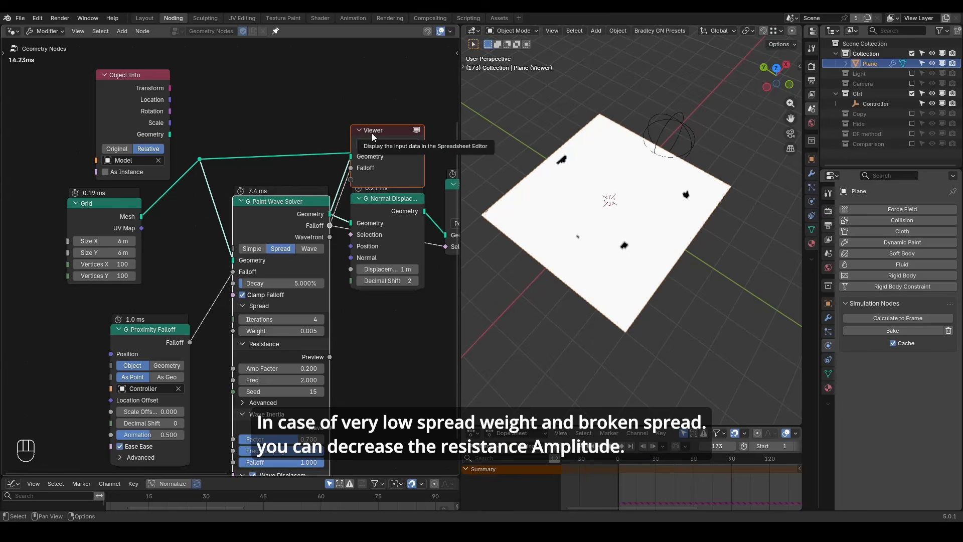
pyautogui.press('w')
pyautogui.hotkey('shift', 'space')
pyautogui.press('space')
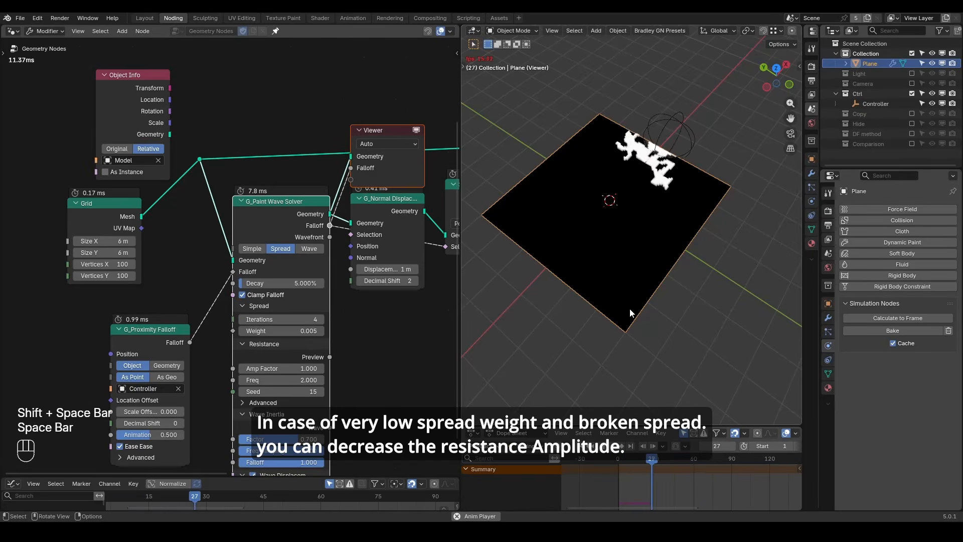
pyautogui.press('space')
# Step: Remove the Viewer node and switch the viewport to wireframe shading to examine the grid's mesh density
pyautogui.press('x')
pyautogui.hotkey('ctrl', 'alt', 'shift', 'q')
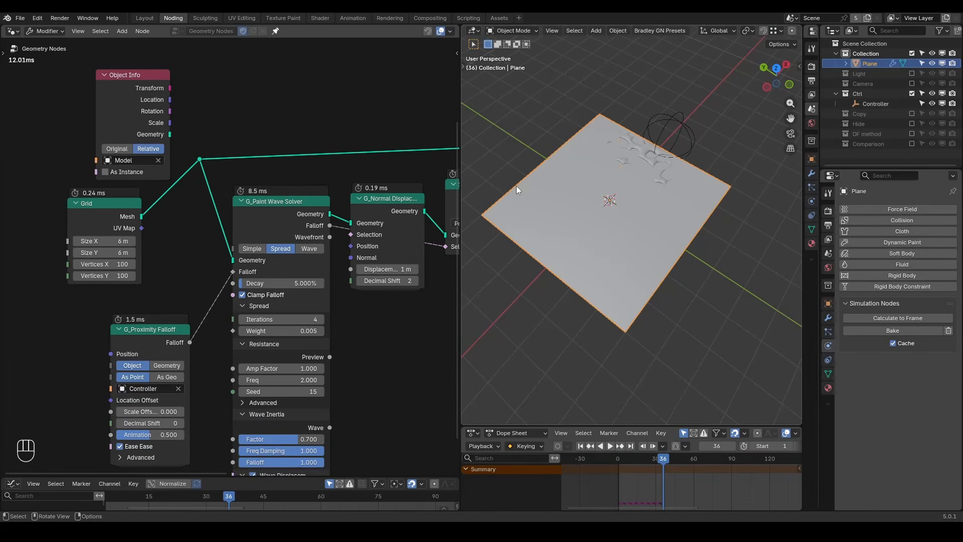
pyautogui.press('z')
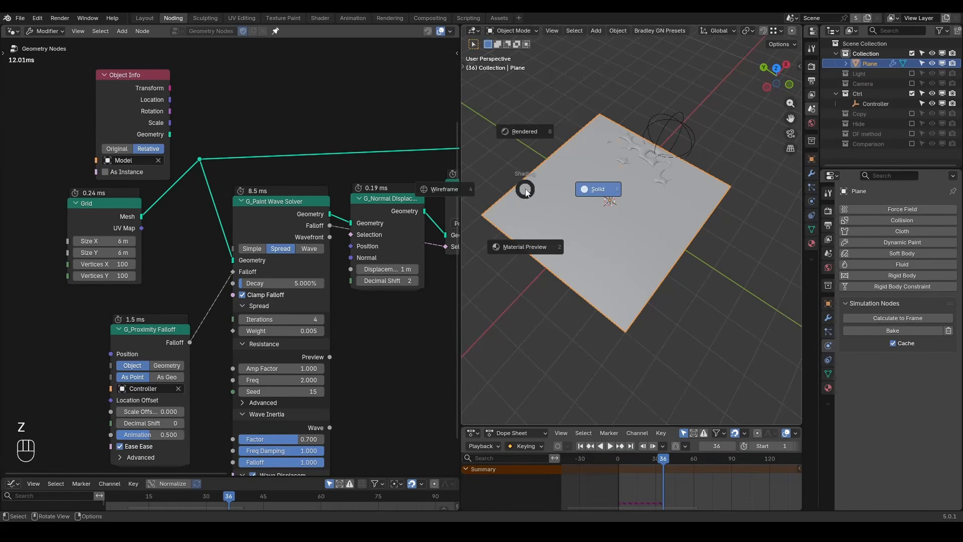
pyautogui.click(479, 191)
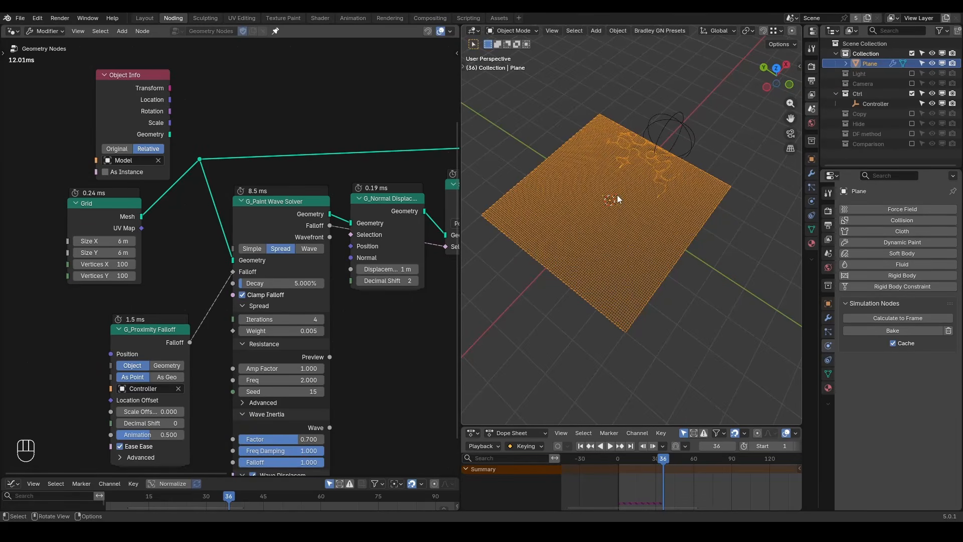
# Step: Return the viewport to solid shading and preview the Paint Wave Solver's Falloff on the grid again
pyautogui.press('z')
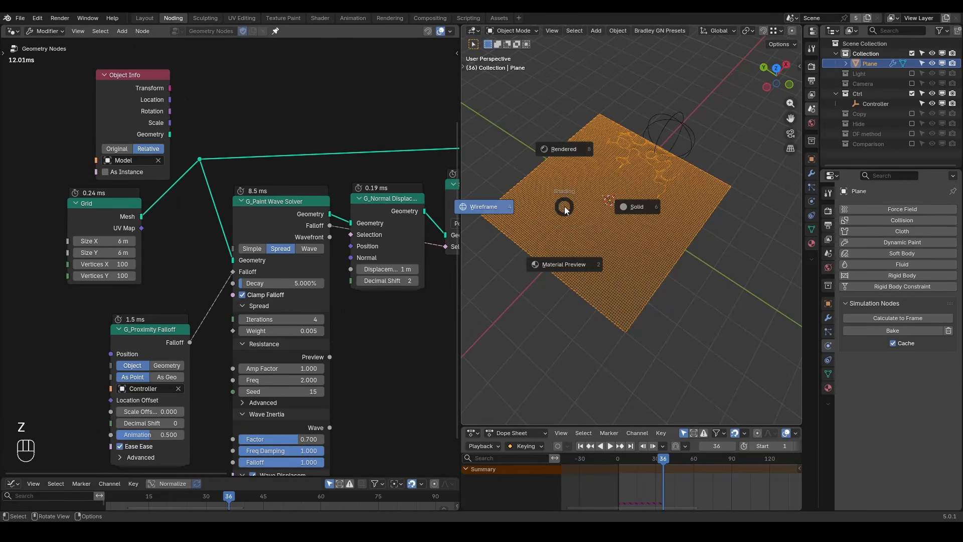
pyautogui.click(633, 206)
pyautogui.keyDown('ctrl'); pyautogui.keyDown('shift'); pyautogui.click(324, 205); pyautogui.keyUp('shift'); pyautogui.keyUp('ctrl')
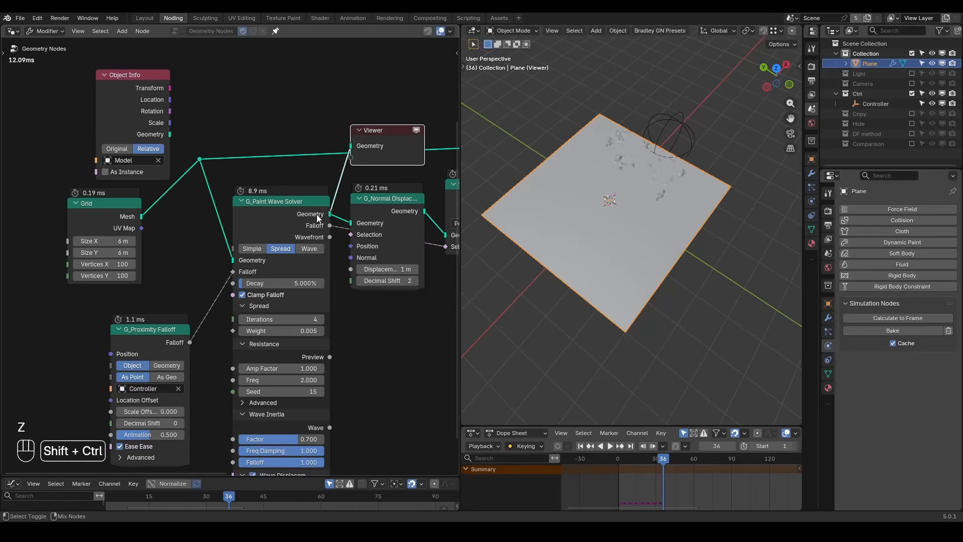
pyautogui.keyDown('ctrl'); pyautogui.keyDown('shift'); pyautogui.click(321, 225); pyautogui.keyUp('shift'); pyautogui.keyUp('ctrl')
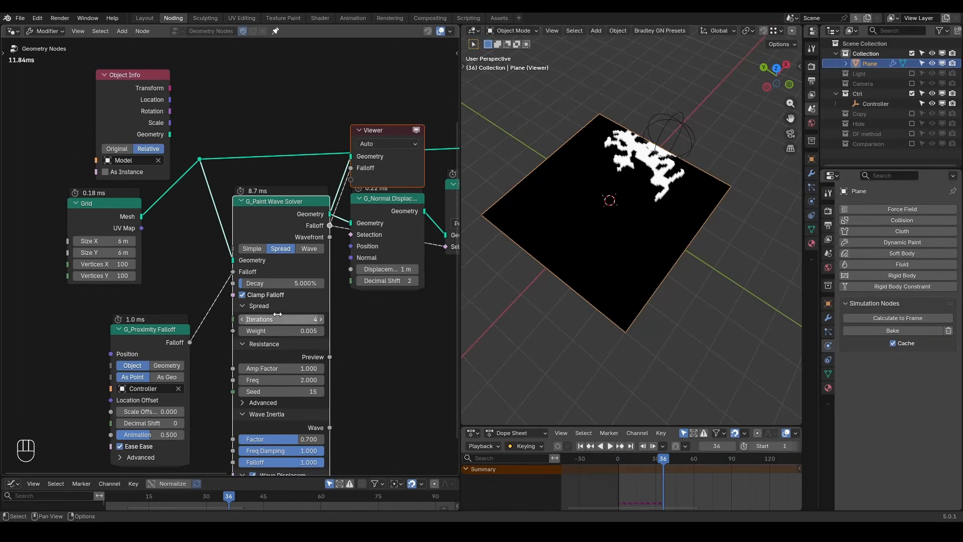
# Step: Restore the Spread weight to 1 and replay the spread from the start, stopping at frame 51
pyautogui.press('w')
pyautogui.hotkey('shift', 'space')
pyautogui.press('space')
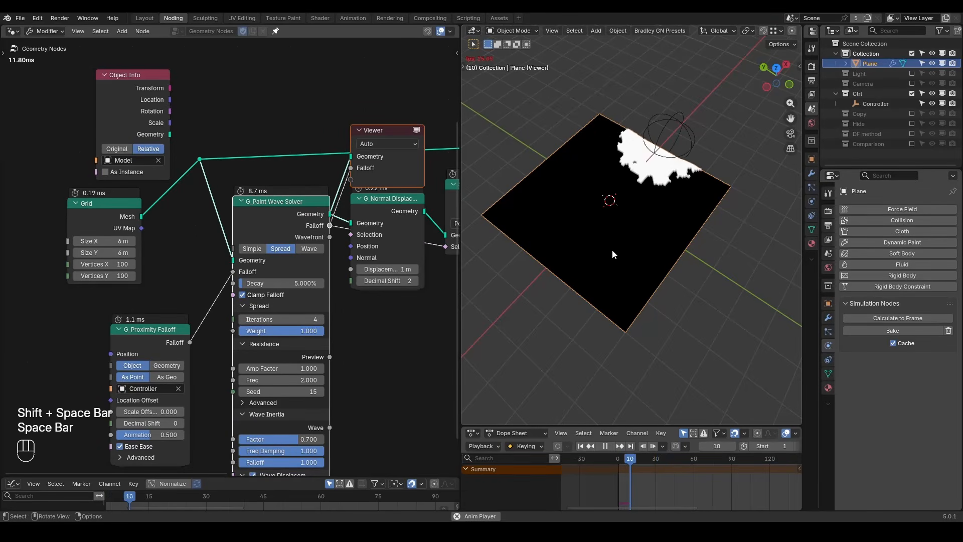
pyautogui.press('space')
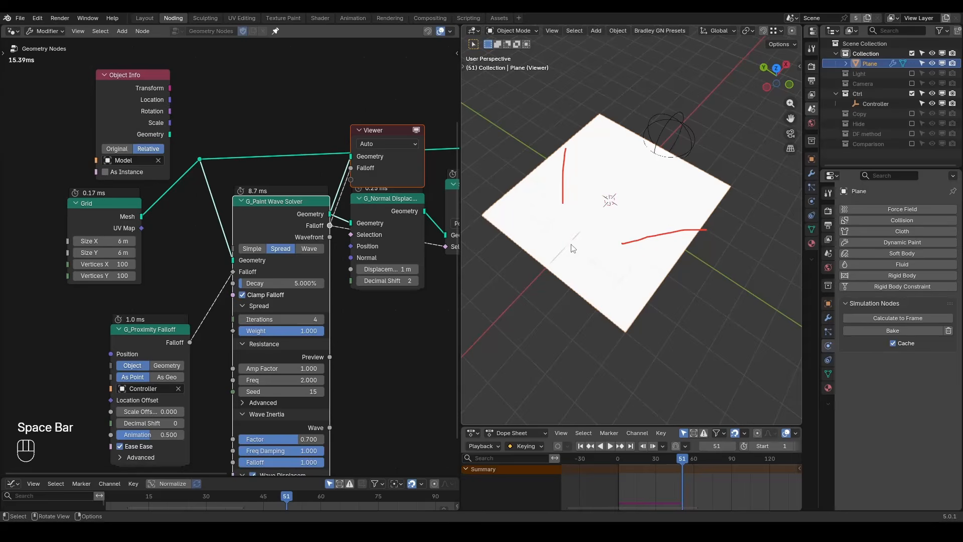
# Step: Set the Grid node's Vertices X and Y to 20 and replay the spread from the start, stopping at frame 15
pyautogui.click(104, 263)
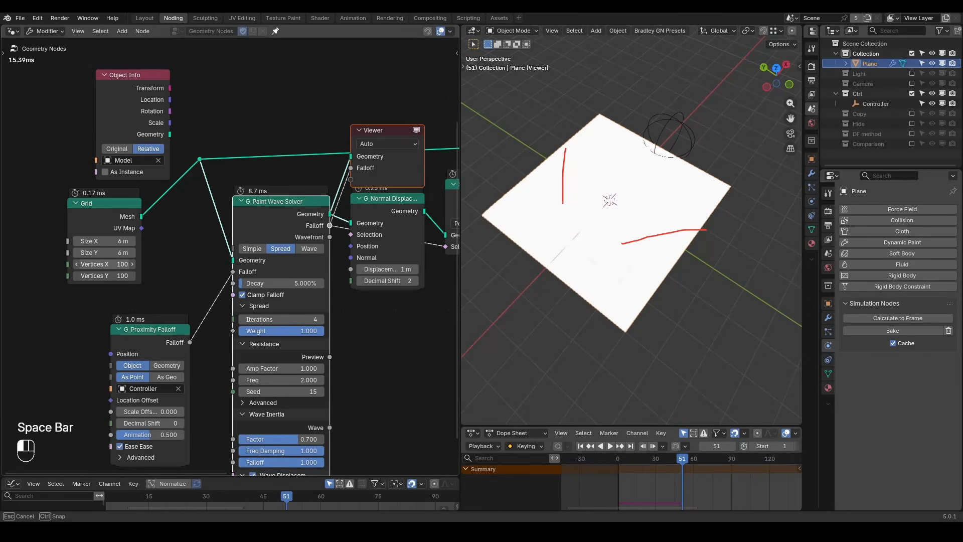
pyautogui.click(199, 246)
pyautogui.hotkey('shift', 'space')
pyautogui.press('space')
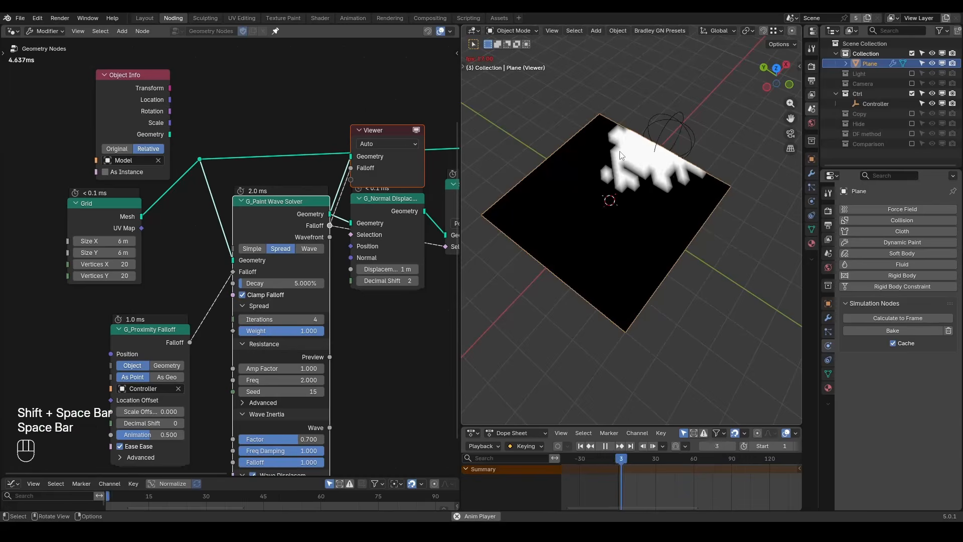
pyautogui.press('space')
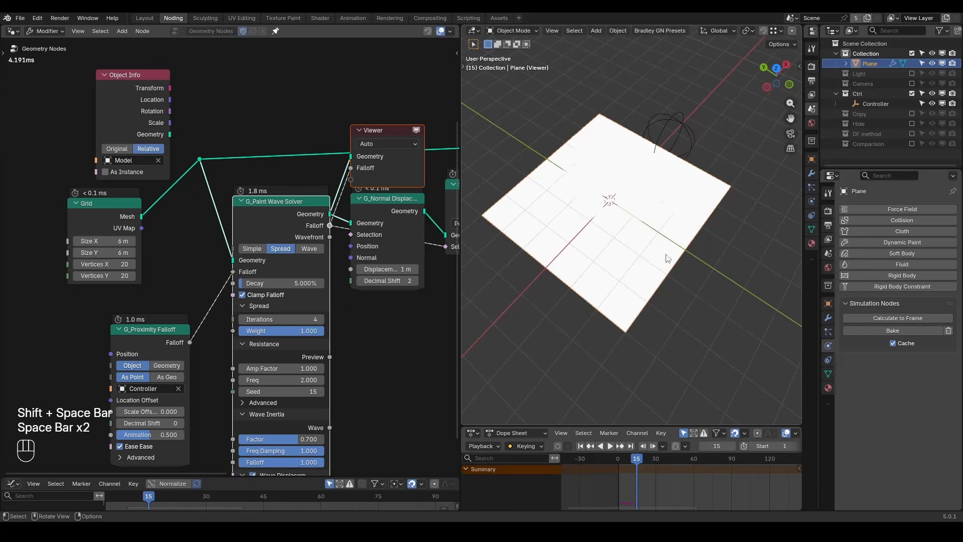
# Step: Set the Grid node's Vertices X and Y to 250 and replay the spread from frame 1, stopping at frame 50
pyautogui.hotkey('shift', 'space')
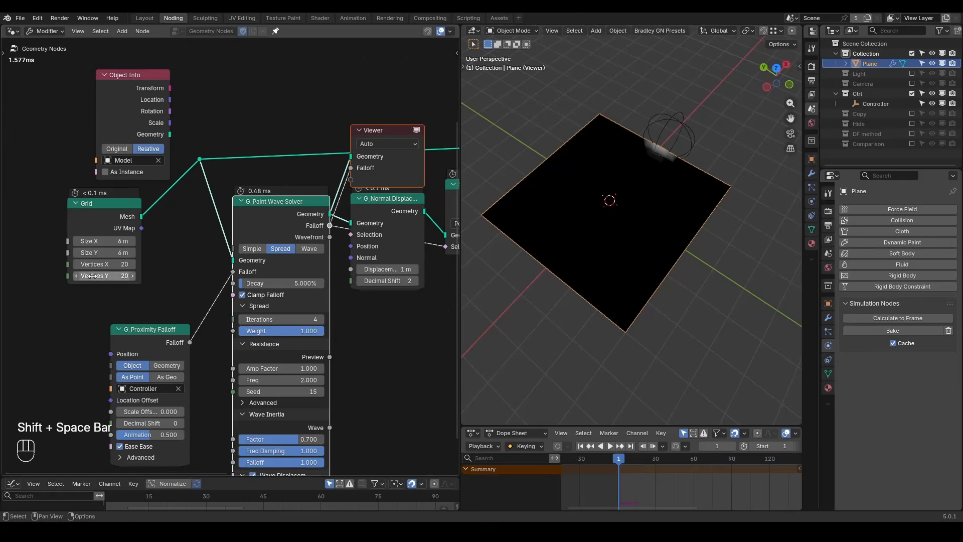
pyautogui.click(100, 264)
pyautogui.write('250')
pyautogui.press('Return')
pyautogui.press('space')
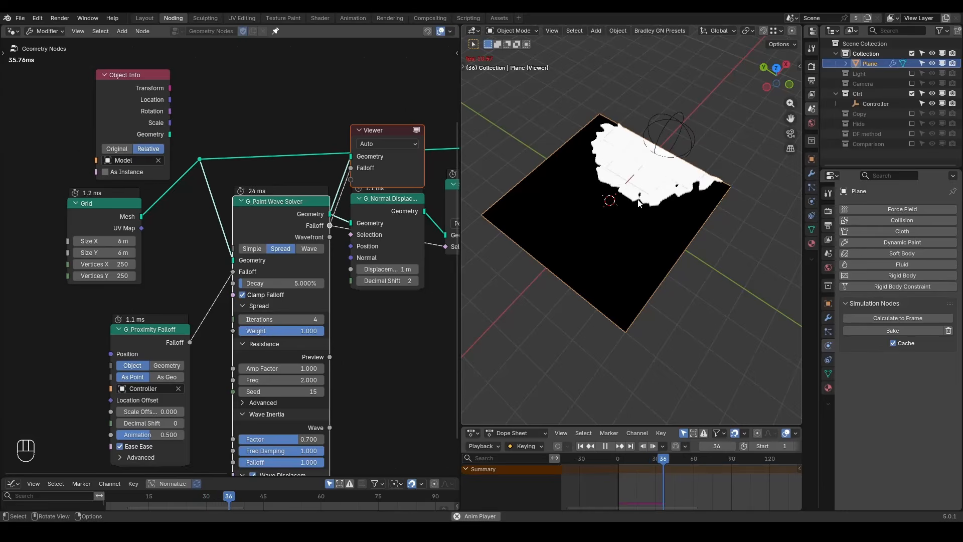
pyautogui.press('space')
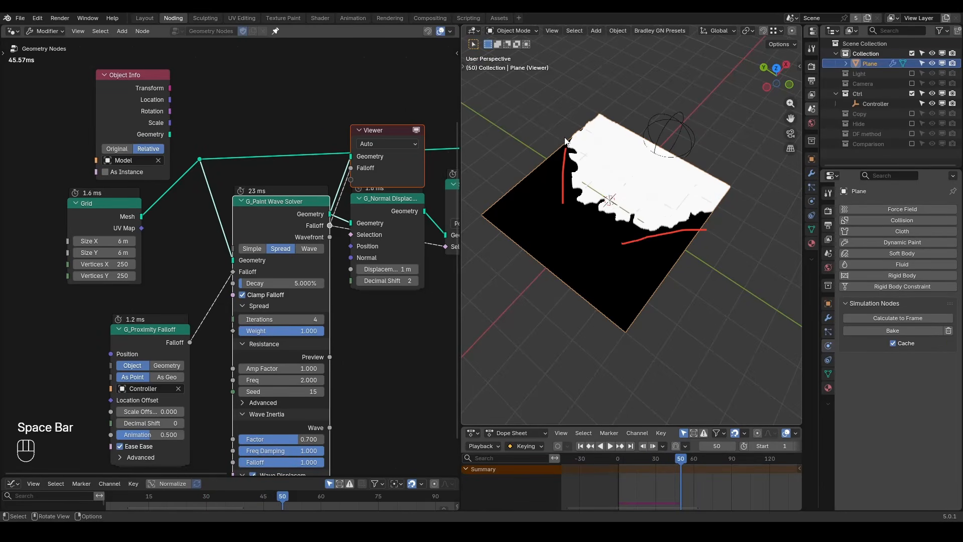
# Step: Erase the annotation strokes and replay the spread from the start with the Spread iterations raised to 21
pyautogui.moveTo(577, 136)
pyautogui.mouseDown(button='right')
pyautogui.moveTo(607, 236)
pyautogui.moveTo(704, 230)
pyautogui.mouseUp(button='right')
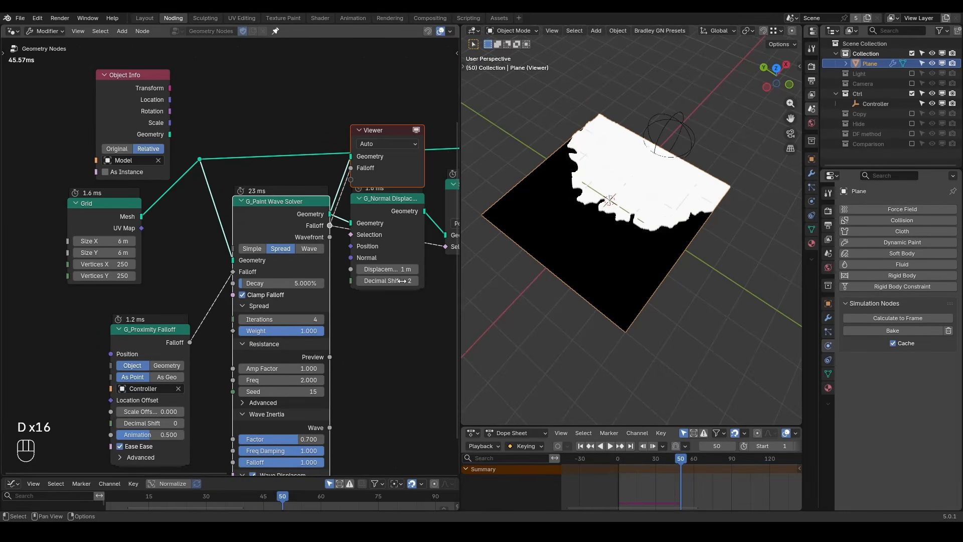
pyautogui.moveTo(289, 321)
pyautogui.mouseDown()
pyautogui.moveTo(326, 320)
pyautogui.moveTo(290, 320)
pyautogui.mouseUp()
pyautogui.hotkey('shift', 'space')
pyautogui.press('space')
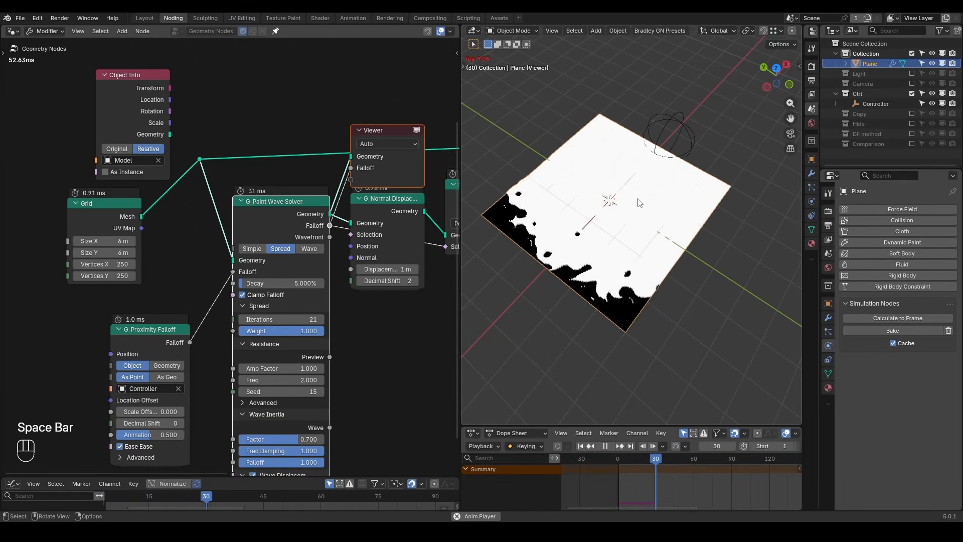
pyautogui.press('space')
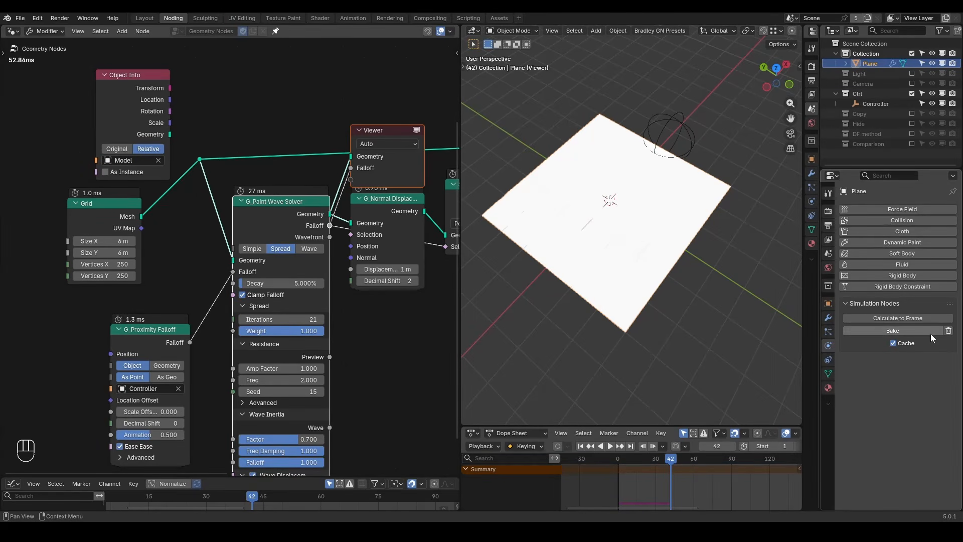
# Step: Feed the Torus object's geometry into the solver in place of the grid and play the spread with iterations at 4
pyautogui.hotkey('shift', 'ctrl', 'alt', 'q')
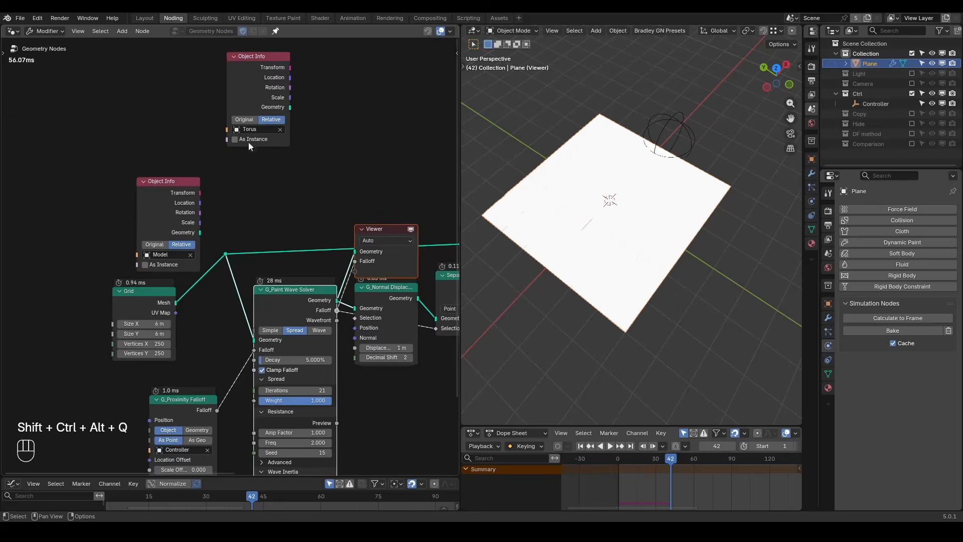
pyautogui.moveTo(248, 143); pyautogui.dragTo(155, 147)
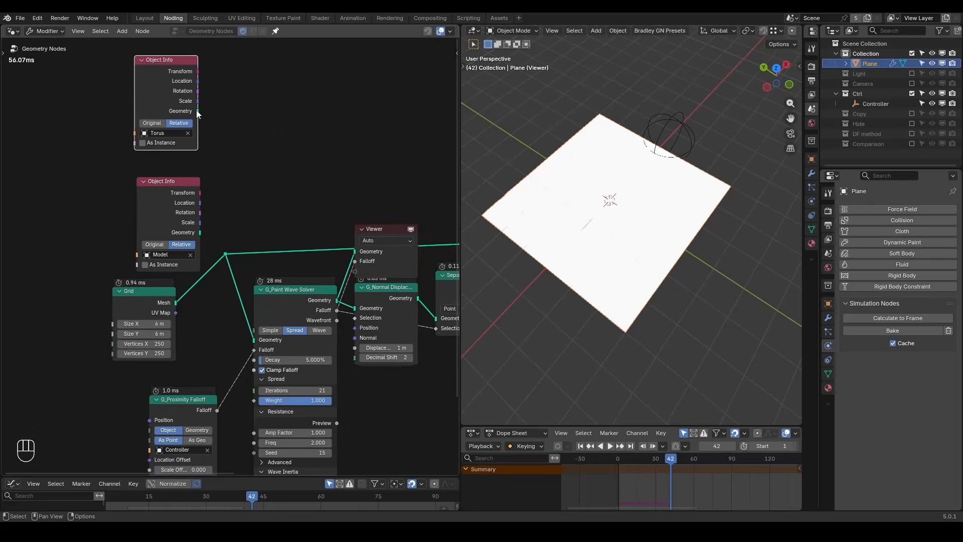
pyautogui.moveTo(197, 111); pyautogui.dragTo(225, 254)
pyautogui.hotkey('shift', 'space')
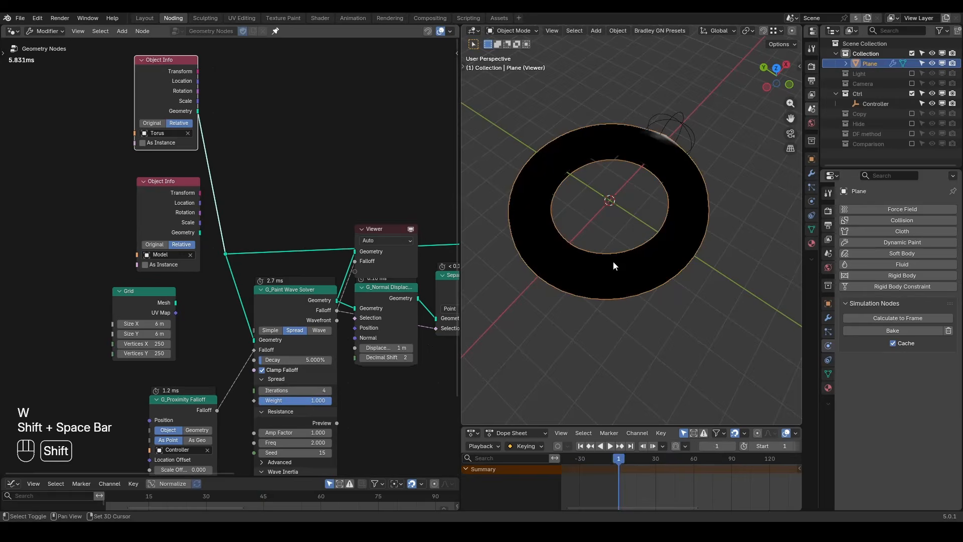
pyautogui.press('space')
pyautogui.press('space')
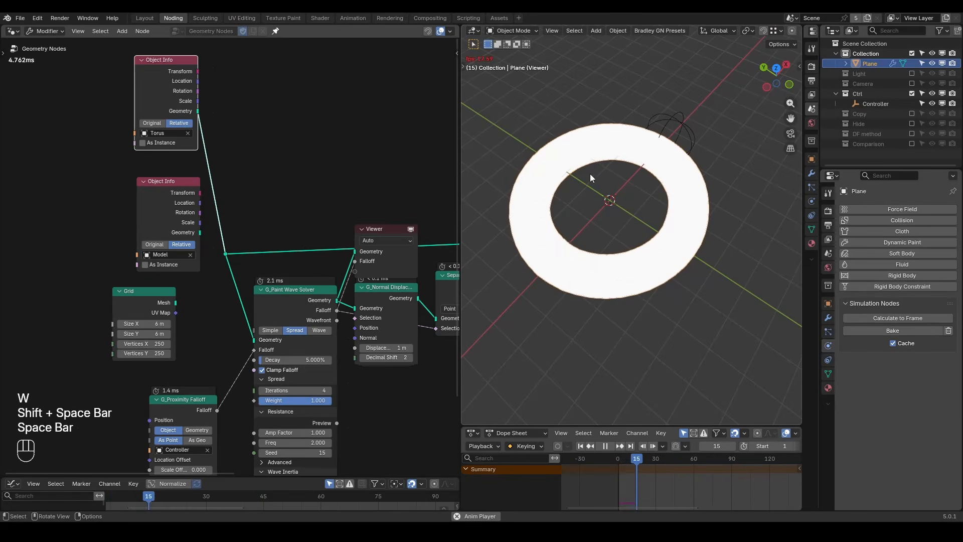
# Step: Insert a level 2 Subdivision Surface node after the Torus Object Info node and replay the spread, stopping at frame 45
pyautogui.hotkey('shift', 'space')
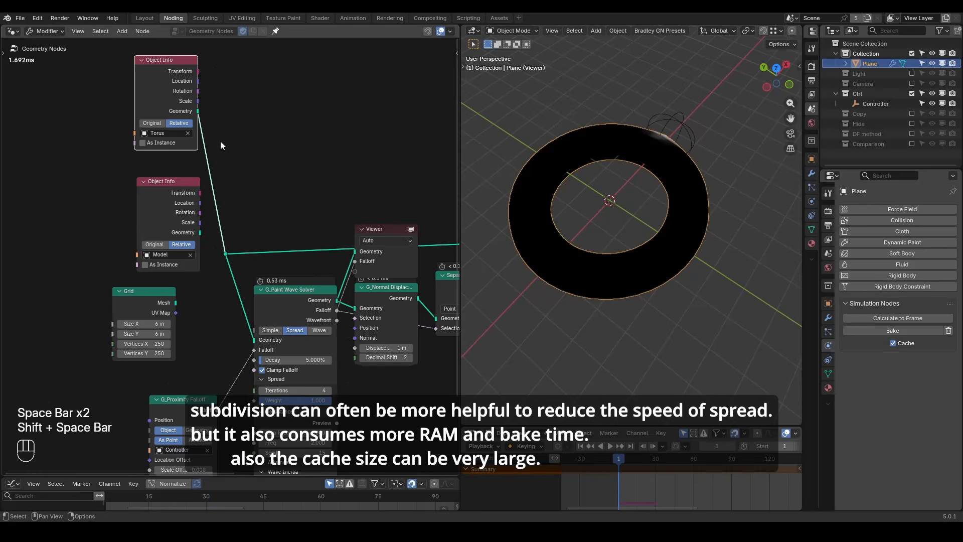
pyautogui.hotkey('ctrl', 'a')
pyautogui.write('subd')
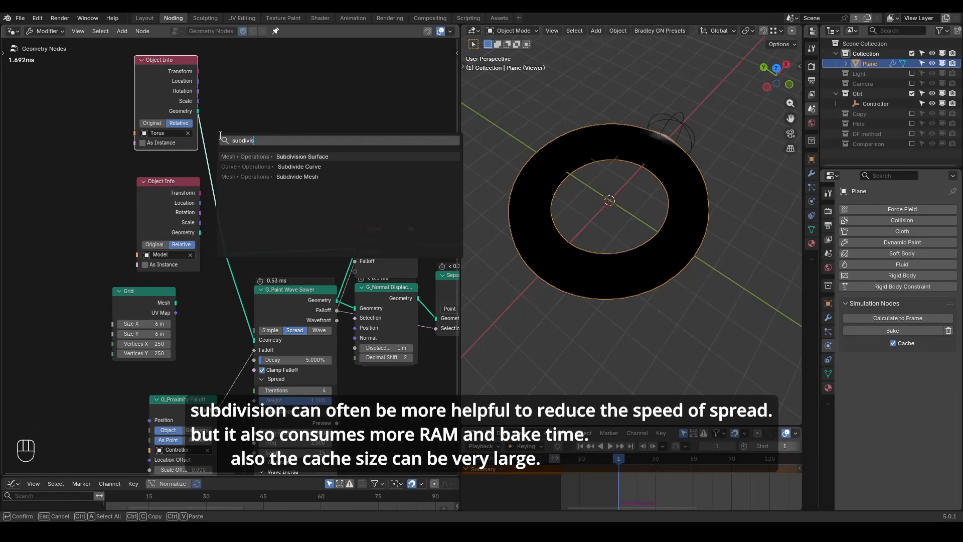
pyautogui.click(302, 176)
pyautogui.click(181, 126)
pyautogui.hotkey('shift', 'space')
pyautogui.press('space')
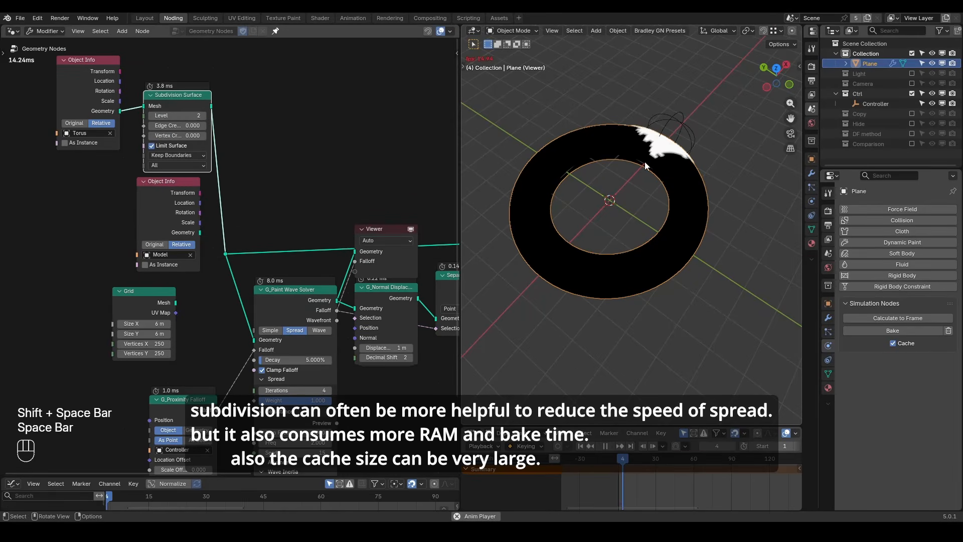
pyautogui.press('d')
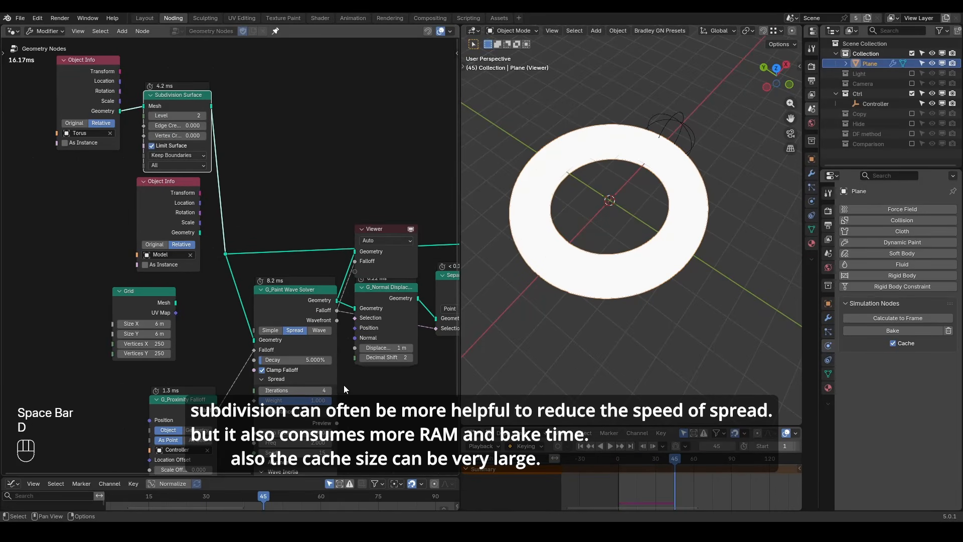
# Step: Feed the Model Object Info geometry into the solver in place of the subdivided torus and return to frame 1
pyautogui.moveTo(200, 233); pyautogui.dragTo(225, 254)
pyautogui.hotkey('shift', 'space')
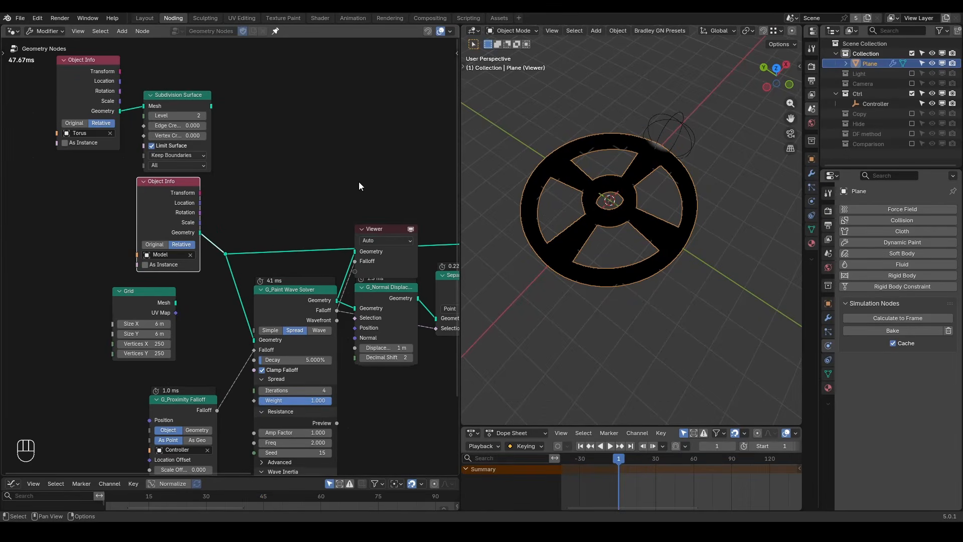
pyautogui.hotkey('shift', 'ctrl', 'alt', 'q')
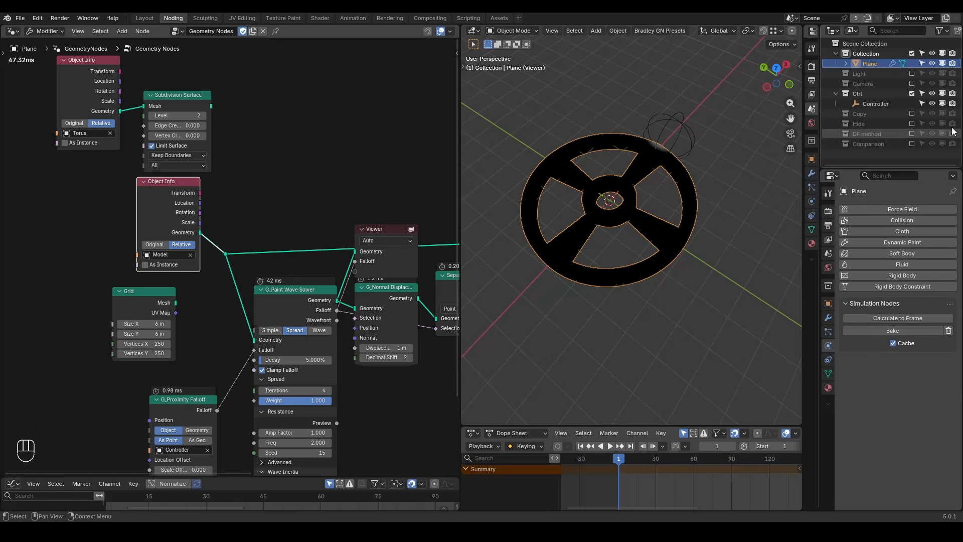
# Step: Disable Collection and the Torus, enable the Hide collection, and select the Model object in it
pyautogui.click(911, 54)
pyautogui.click(912, 113)
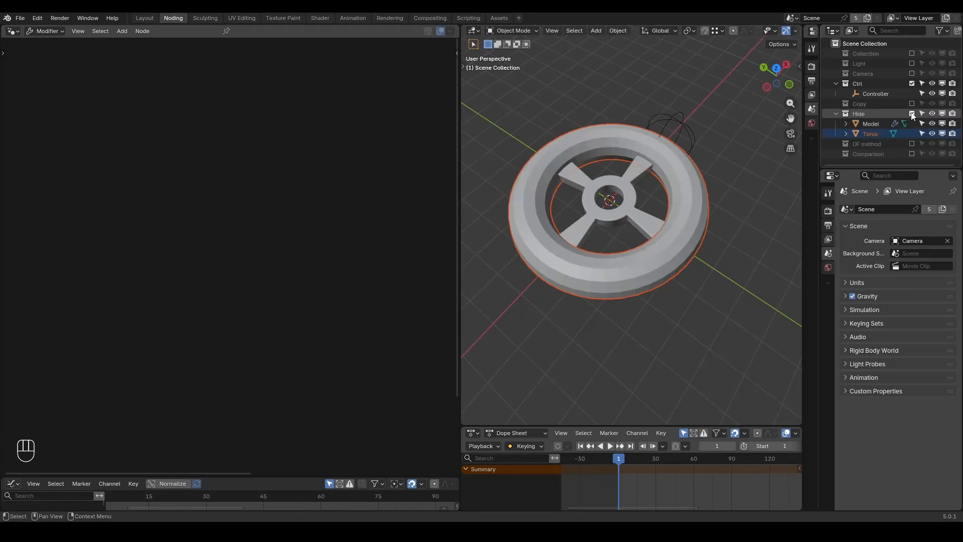
pyautogui.click(942, 133)
pyautogui.click(871, 124)
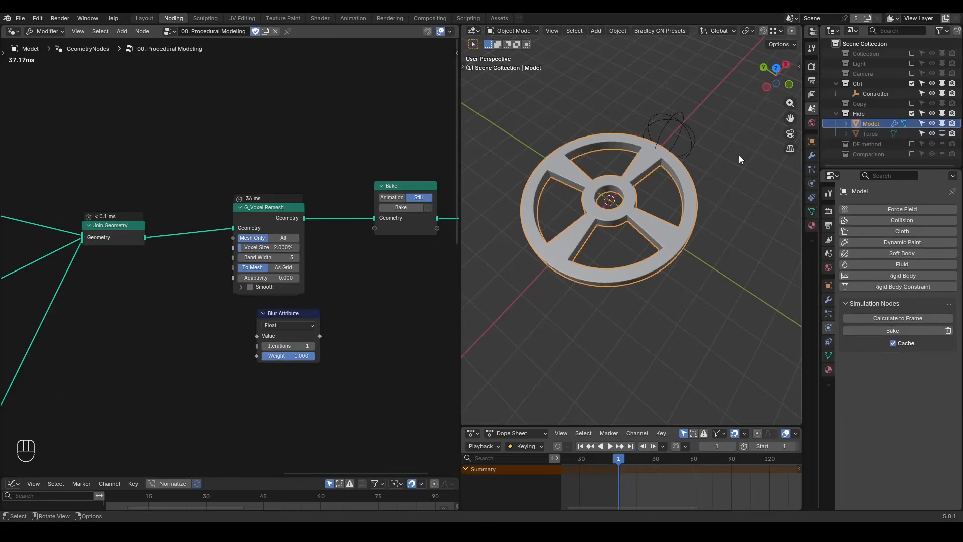
# Step: Examine the Model's procedural modeling node tree, from its input branches through Join Geometry to the G_Voxel Remesh node
pyautogui.scroll(-3, 201, 191)
pyautogui.moveTo(200, 190); pyautogui.dragTo(370, 142, button='middle')
pyautogui.moveTo(395, 110); pyautogui.dragTo(128, 345)
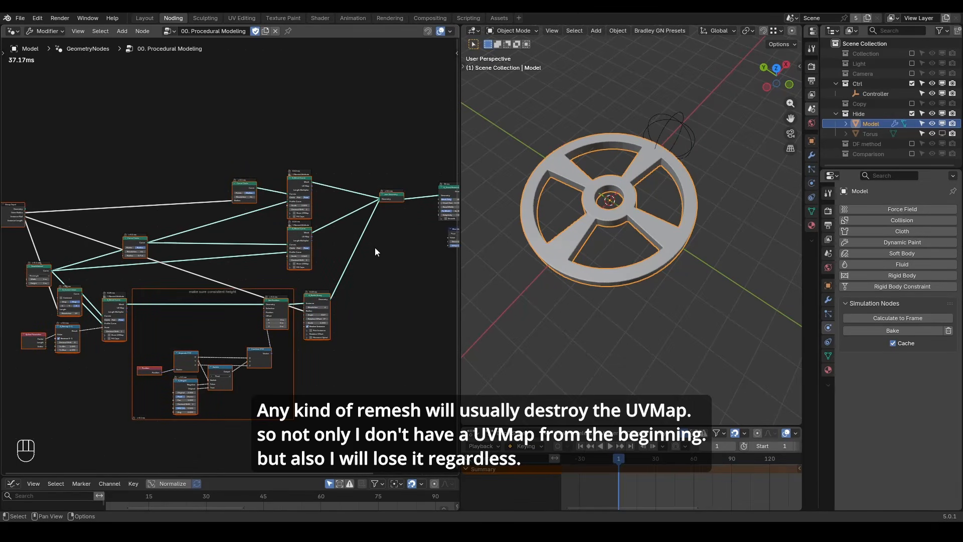
pyautogui.moveTo(374, 248); pyautogui.dragTo(227, 287, button='middle')
pyautogui.scroll(10, 226, 287)
pyautogui.moveTo(371, 236); pyautogui.dragTo(170, 248, button='middle')
pyautogui.scroll(6, 170, 248)
pyautogui.moveTo(256, 182); pyautogui.dragTo(260, 183)
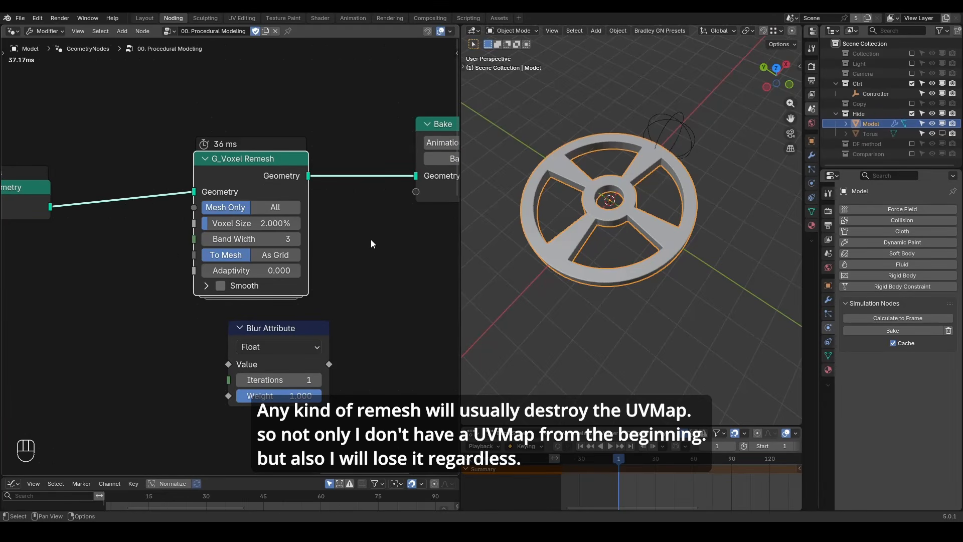
# Step: Add a UV Unwrap node below the G_Voxel Remesh node and underline its Seam input with an annotation stroke
pyautogui.hotkey('ctrl', 'a')
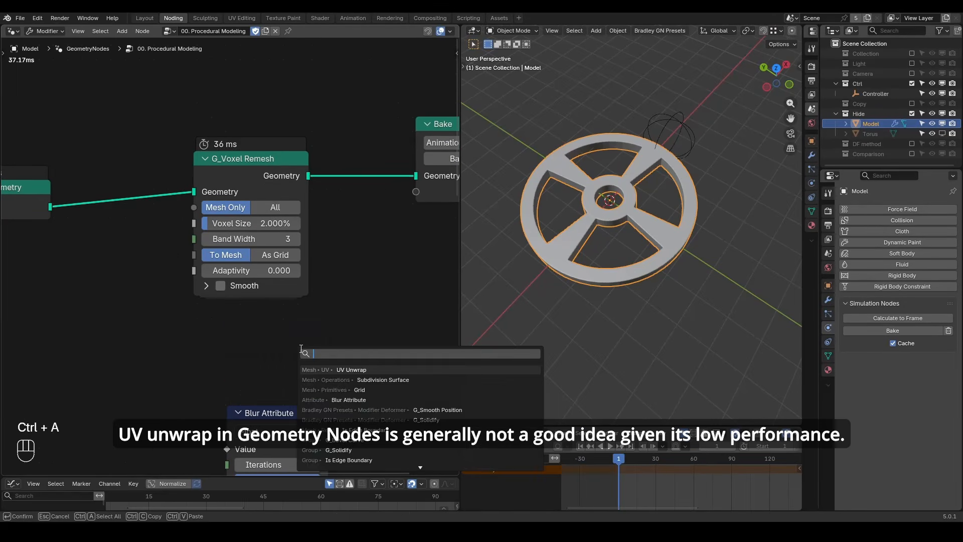
pyautogui.click(341, 370)
pyautogui.click(332, 263)
pyautogui.moveTo(337, 262); pyautogui.dragTo(305, 230, button='middle')
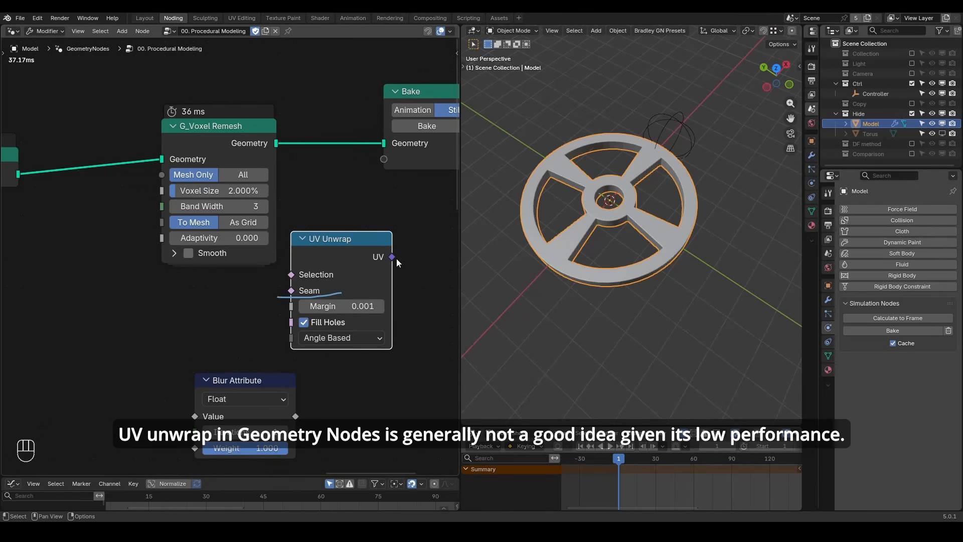
pyautogui.moveTo(395, 261)
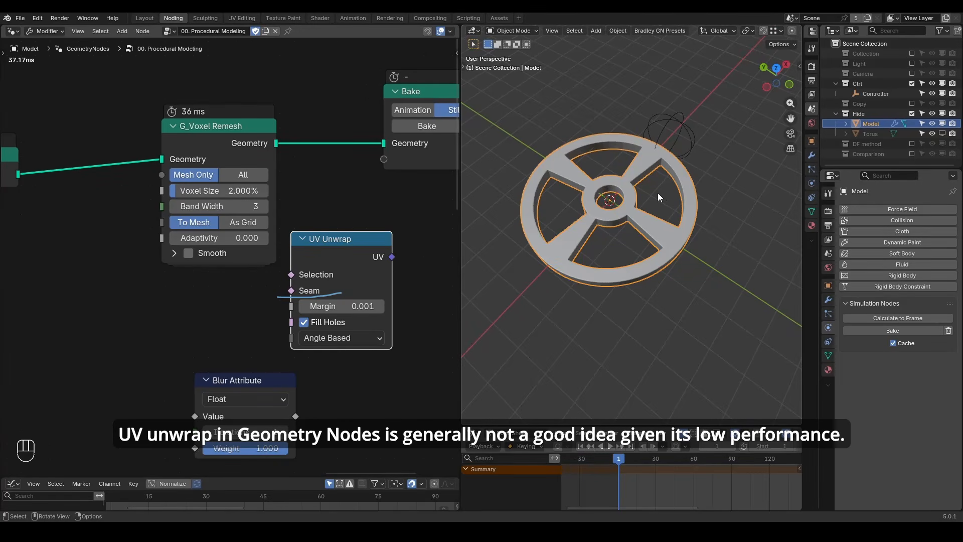
# Step: Duplicate the Model in place, hide the original in the viewport, and apply the duplicate's geometry nodes modifier
pyautogui.hotkey('shift', 'd')
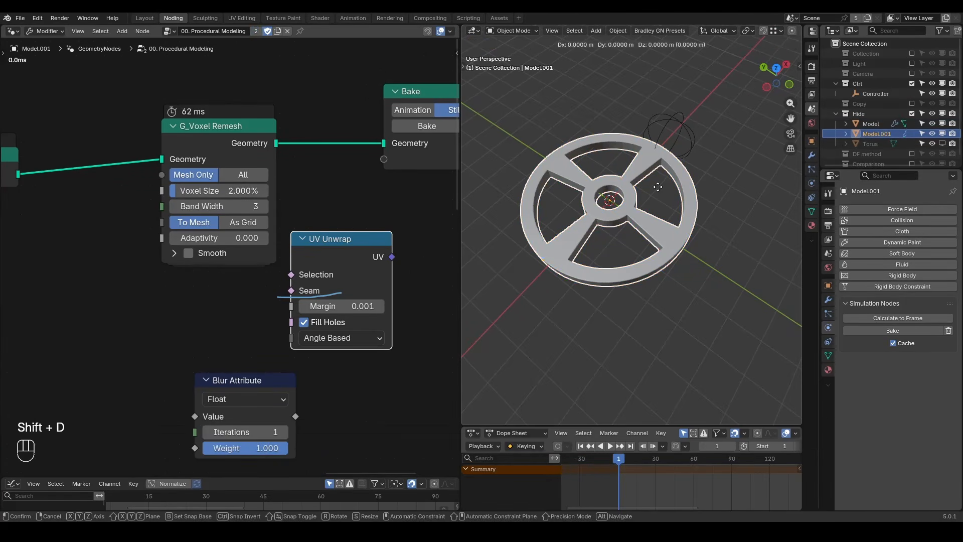
pyautogui.rightClick(664, 170)
pyautogui.click(942, 123)
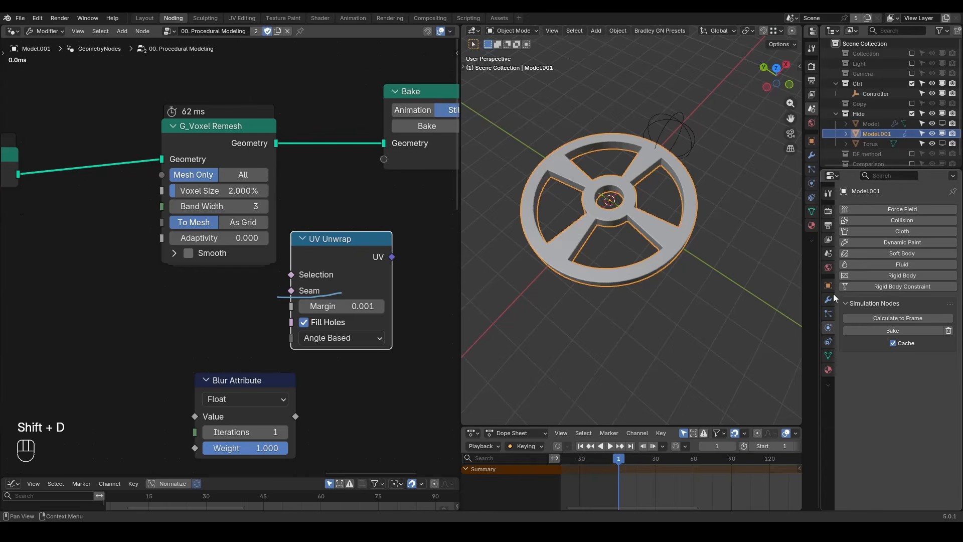
pyautogui.click(828, 300)
pyautogui.click(927, 227)
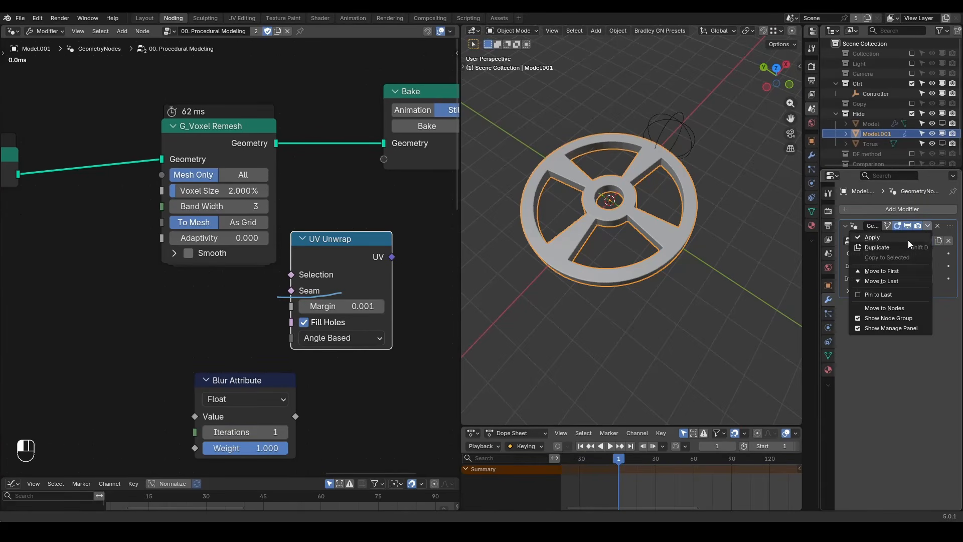
pyautogui.click(908, 240)
pyautogui.click(448, 279)
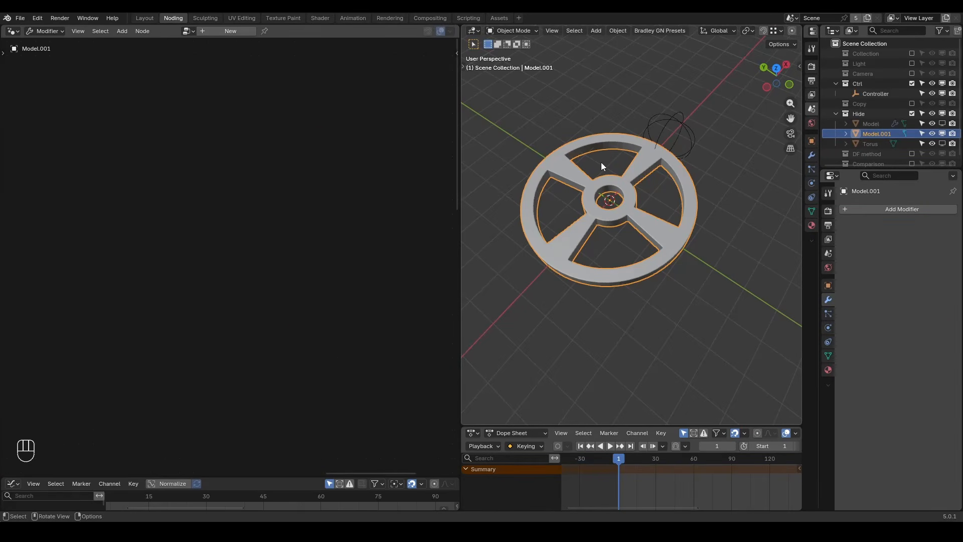
# Step: Unwrap the whole duplicated mesh with Smart UV Project in the UV Editing workspace and return to Object Mode
pyautogui.click(241, 18)
pyautogui.press('a')
pyautogui.press('u')
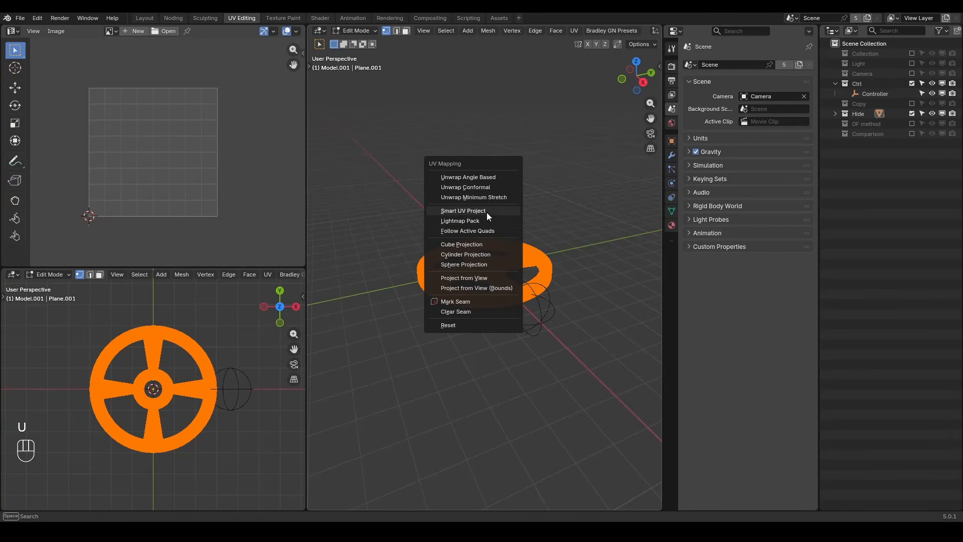
pyautogui.click(485, 212)
pyautogui.click(476, 305)
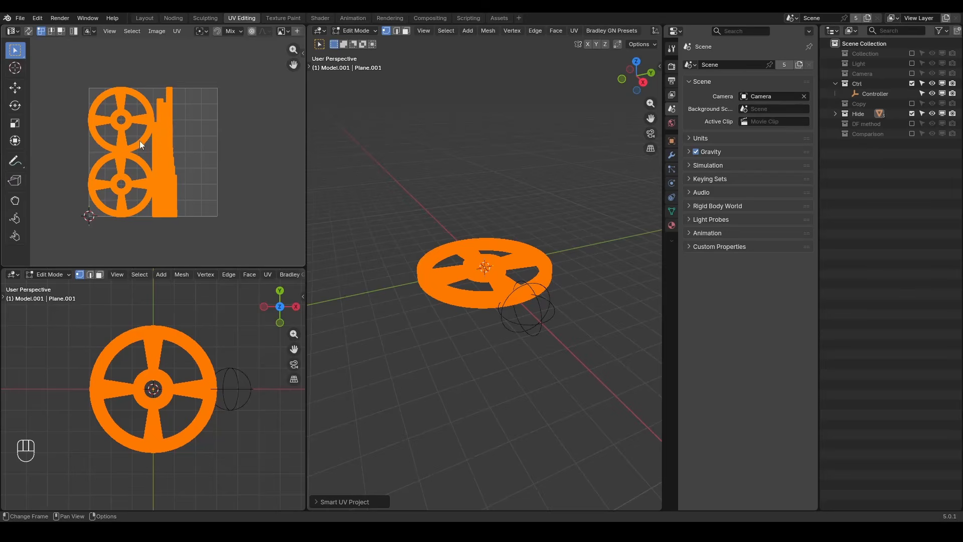
pyautogui.hotkey('ctrl', 'alt', 'shift', 'q')
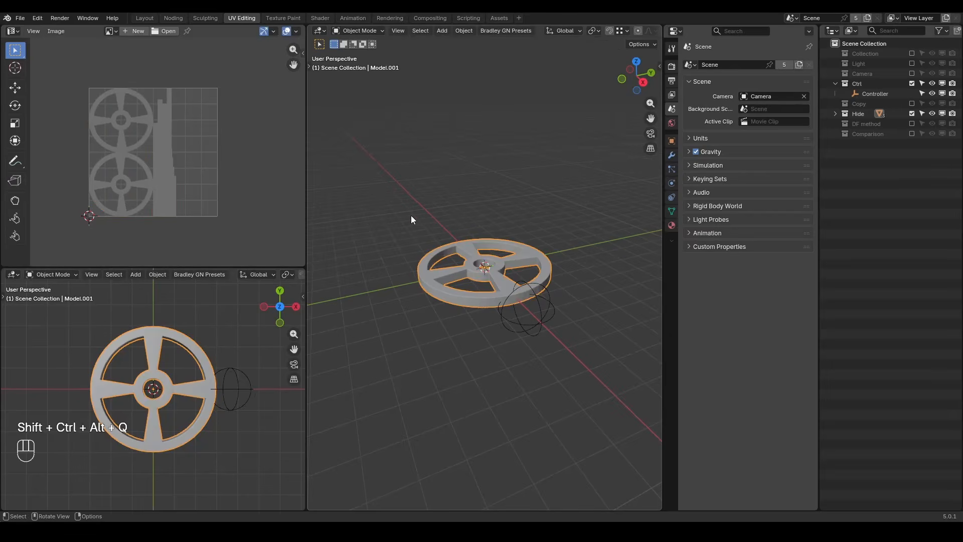
# Step: Re-enable Collection, point the Plane's Model Object Info node at Model.001, and disable the Hide collection
pyautogui.click(174, 17)
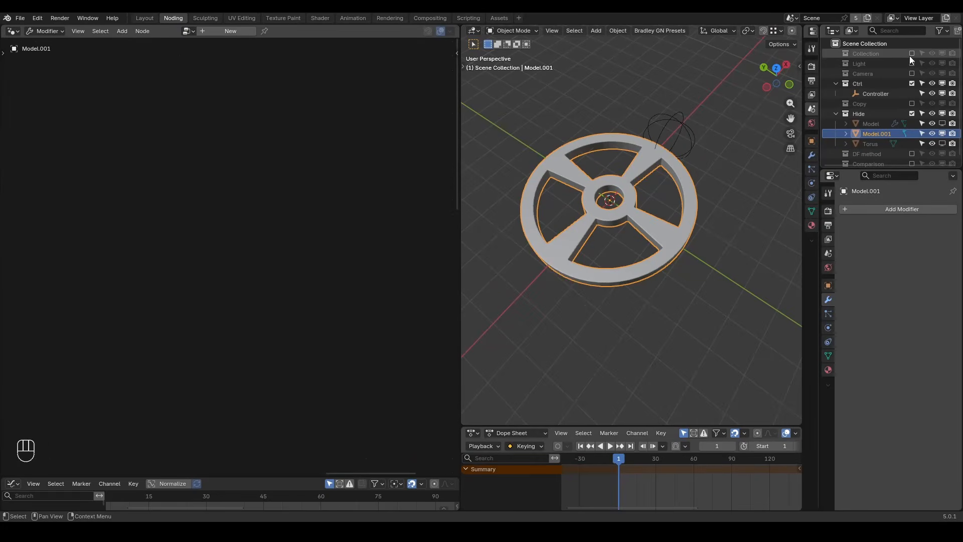
pyautogui.click(878, 63)
pyautogui.click(166, 254)
pyautogui.click(166, 255)
pyautogui.click(880, 144)
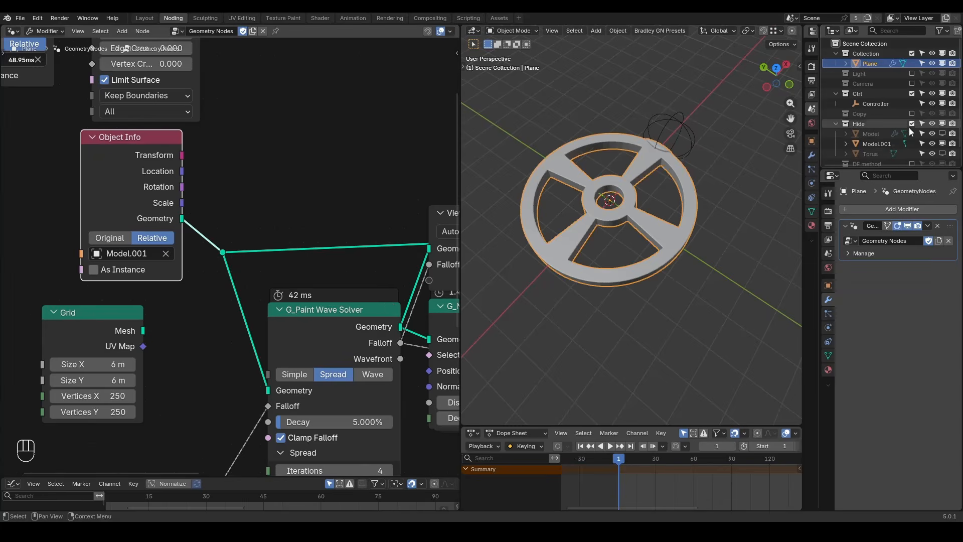
pyautogui.click(911, 124)
# Step: Bake the Plane's simulation nodes, scrub the timeline to frame 70, and mark the spread's edge with annotation strokes
pyautogui.scroll(-5, 446, 217)
pyautogui.moveTo(448, 218); pyautogui.dragTo(323, 215, button='middle')
pyautogui.click(323, 214)
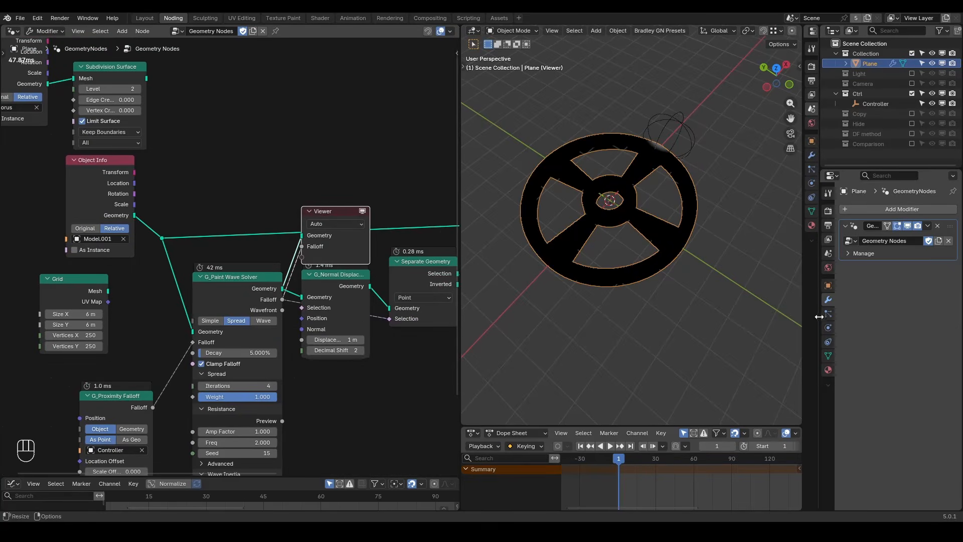
pyautogui.click(828, 329)
pyautogui.click(886, 328)
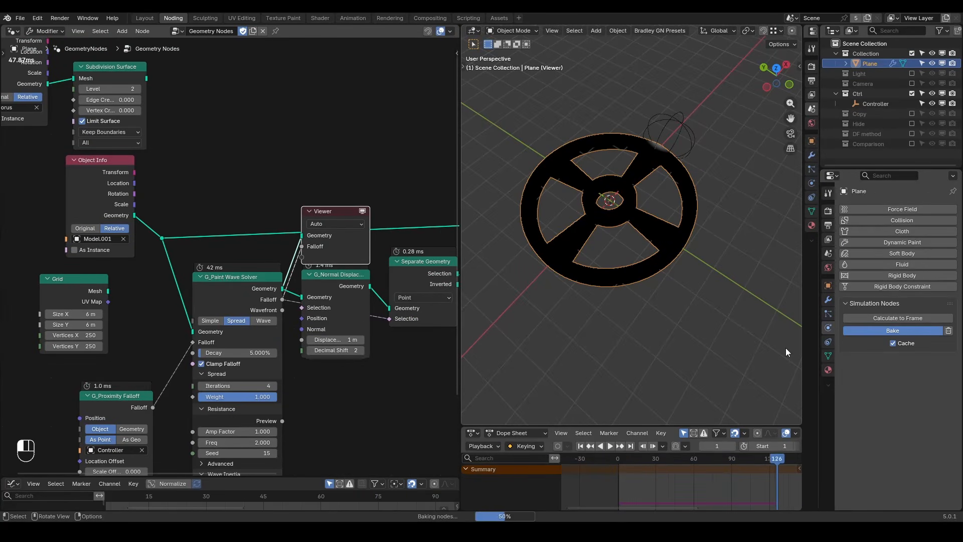
pyautogui.hotkey('shift', 'ctrl', 'alt', 'q')
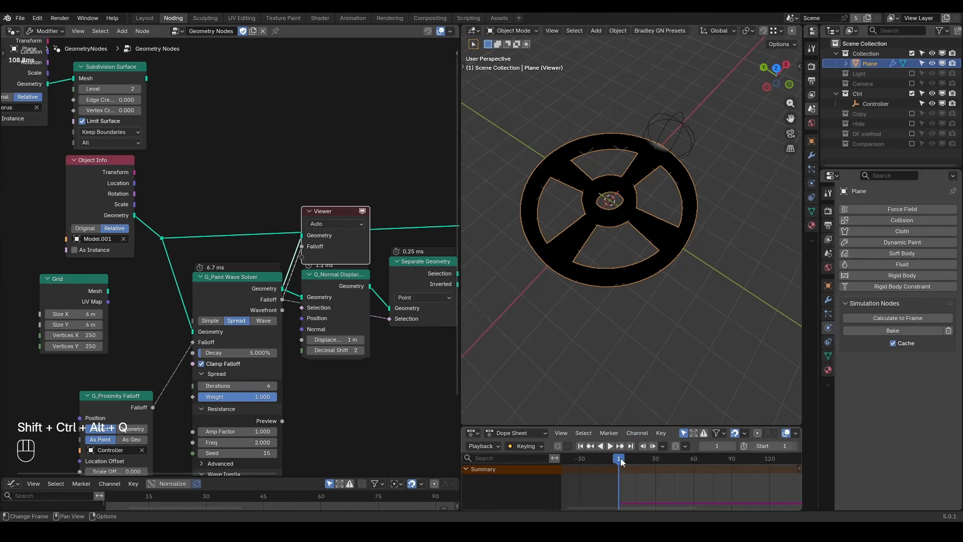
pyautogui.moveTo(621, 458); pyautogui.dragTo(706, 458)
pyautogui.keyDown('shift'); pyautogui.moveTo(668, 239); pyautogui.dragTo(673, 255, button='middle'); pyautogui.keyUp('shift')
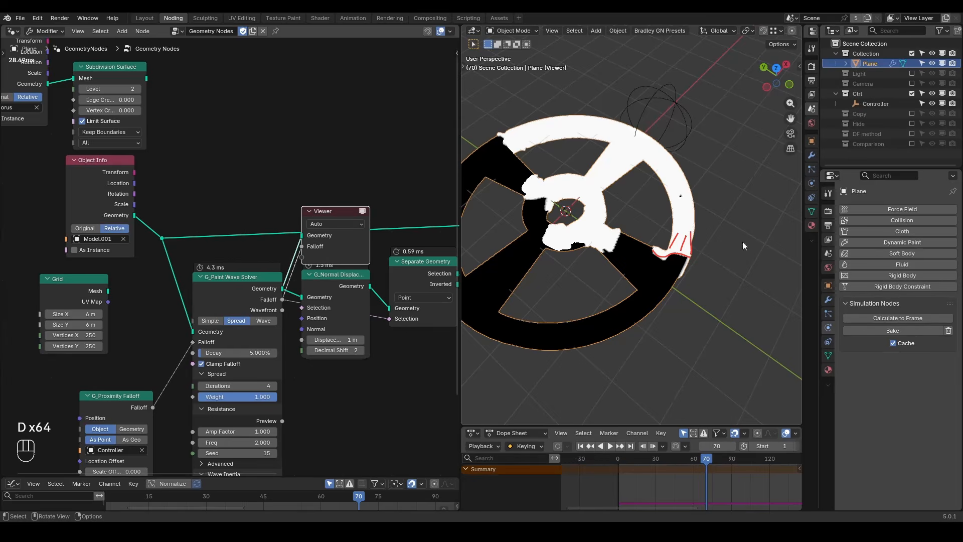
# Step: Shift the solver and its input nodes away from the Viewer, preview the Wavefront output, and erase the annotations
pyautogui.moveTo(247, 277); pyautogui.dragTo(303, 231, button='middle')
pyautogui.scroll(-2, 302, 228)
pyautogui.moveTo(287, 170); pyautogui.dragTo(122, 400)
pyautogui.press('g')
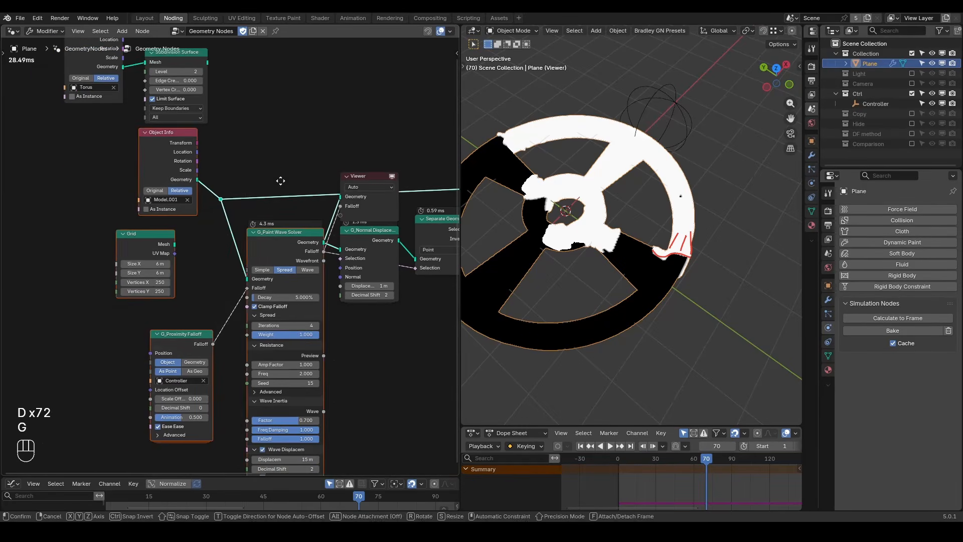
pyautogui.press('x')
pyautogui.click(178, 180)
pyautogui.keyDown('ctrl'); pyautogui.keyDown('shift'); pyautogui.click(223, 259); pyautogui.keyUp('shift'); pyautogui.keyUp('ctrl')
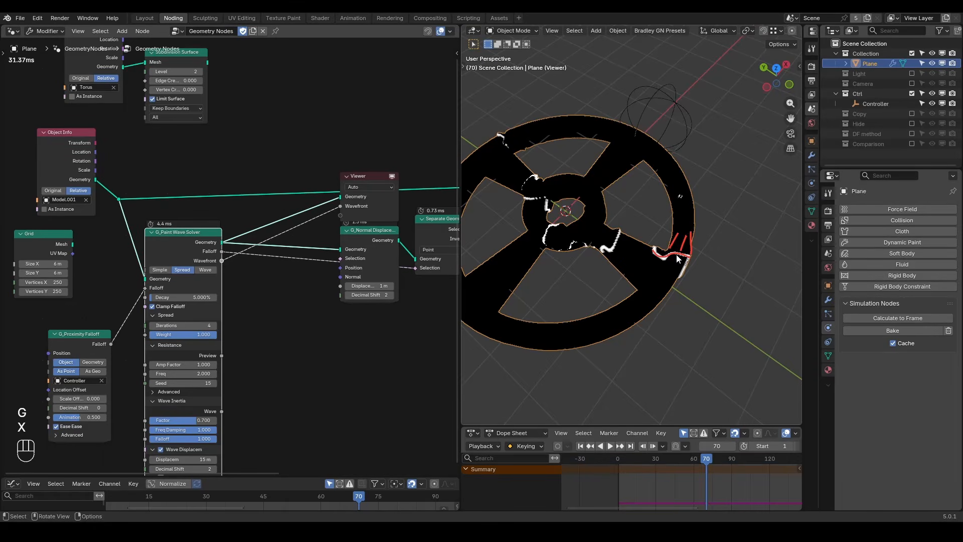
pyautogui.moveTo(708, 226); pyautogui.dragTo(668, 266, button='right')
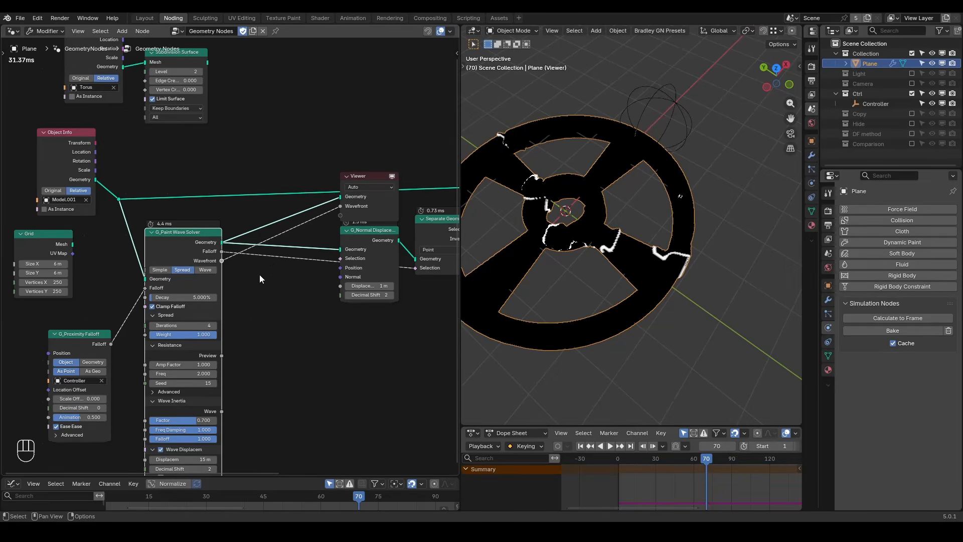
# Step: Insert a Blur Attribute node on the solver's Wavefront output with Iterations set to 75
pyautogui.scroll(2, 260, 275)
pyautogui.moveTo(260, 275); pyautogui.dragTo(282, 257, button='middle')
pyautogui.hotkey('ctrl', 'a')
pyautogui.write('blur')
pyautogui.press('Return')
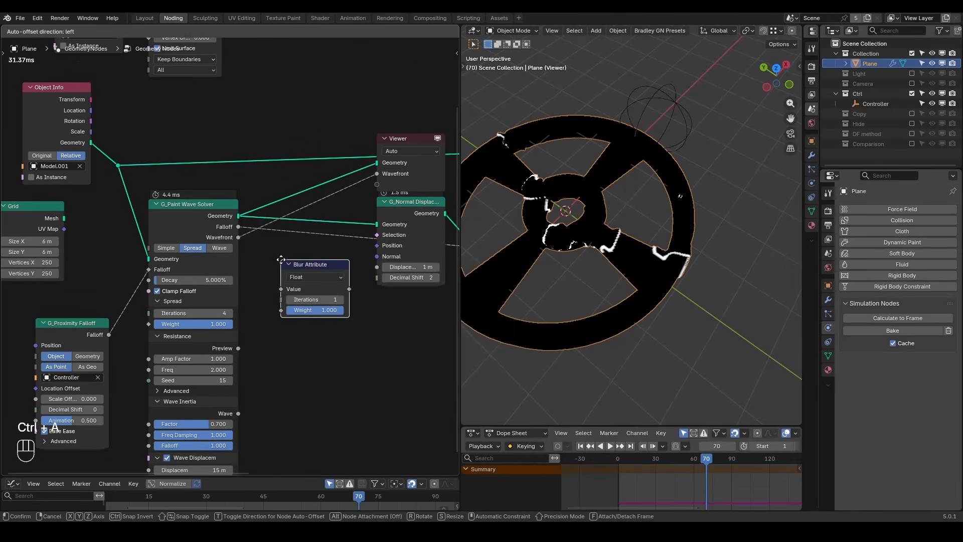
pyautogui.click(258, 229)
pyautogui.moveTo(290, 268); pyautogui.dragTo(325, 267)
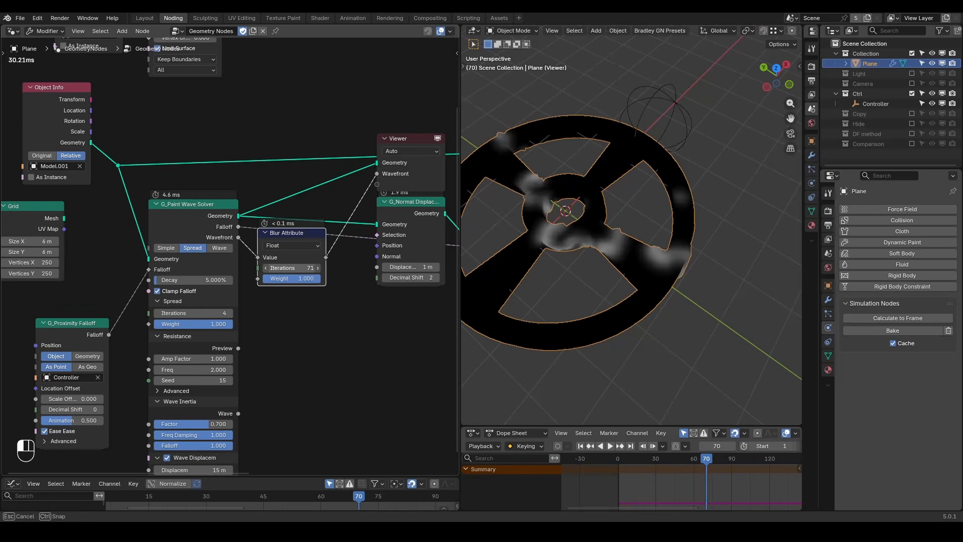
pyautogui.moveTo(300, 233); pyautogui.dragTo(299, 284)
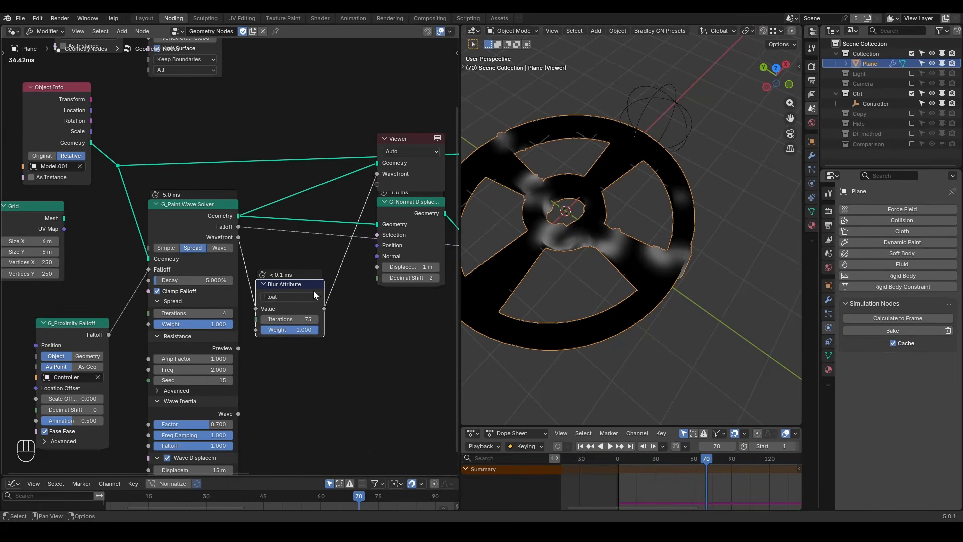
# Step: Insert a Multiply node after the Blur Attribute and set its factor to 40.5
pyautogui.moveTo(352, 313); pyautogui.dragTo(352, 312)
pyautogui.write('mult')
pyautogui.press('Return')
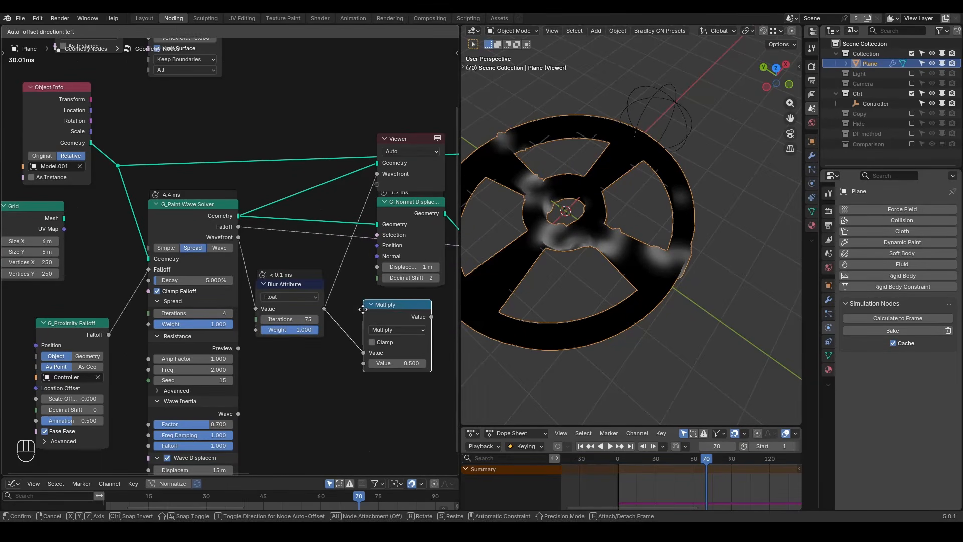
pyautogui.click(330, 307)
pyautogui.click(351, 343)
pyautogui.write('12.2')
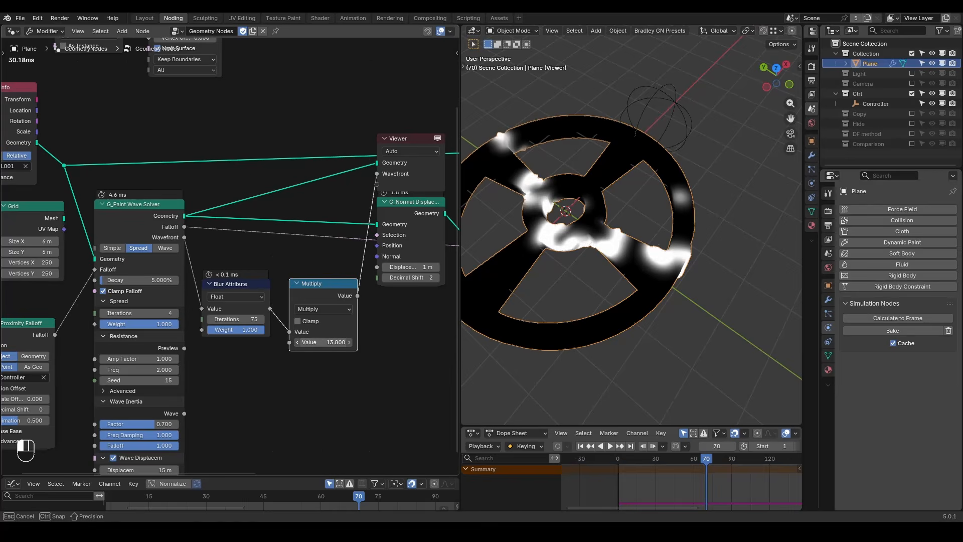
pyautogui.write('3')
pyautogui.press('Return')
pyautogui.write('40.5')
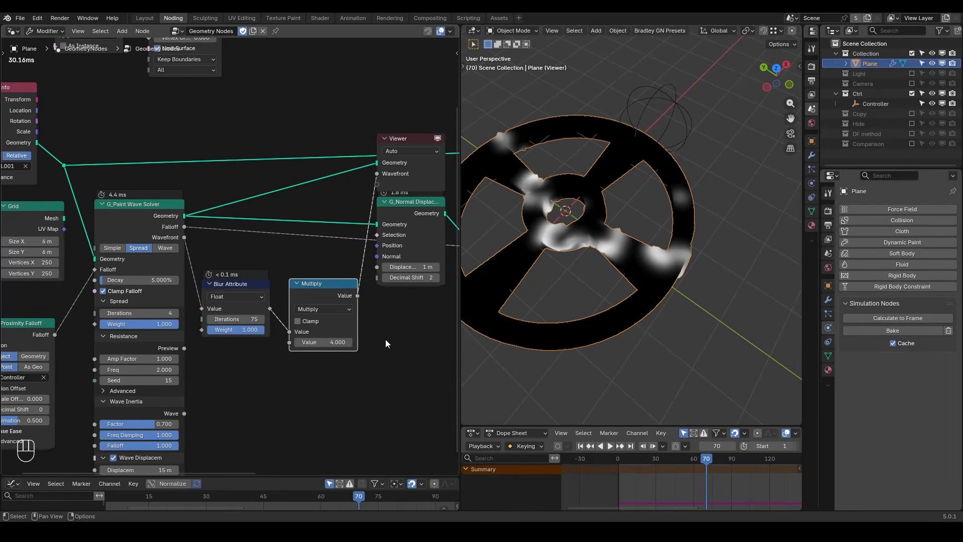
pyautogui.press('Return')
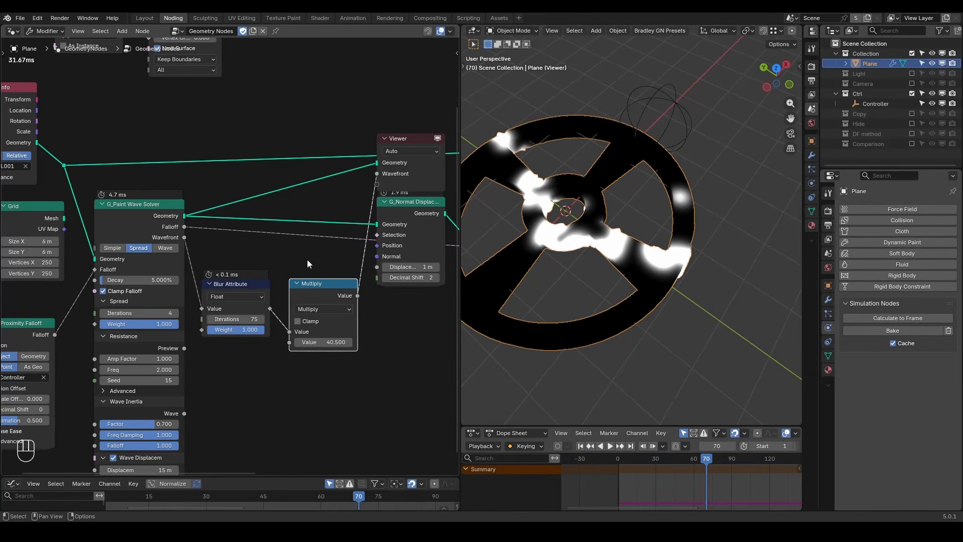
# Step: Insert a Store Named Attribute node between the solver and G_Normal Displace and name the attribute F
pyautogui.scroll(-2, 307, 260)
pyautogui.hotkey('ctrl', 'a')
pyautogui.write('store na')
pyautogui.press('Return')
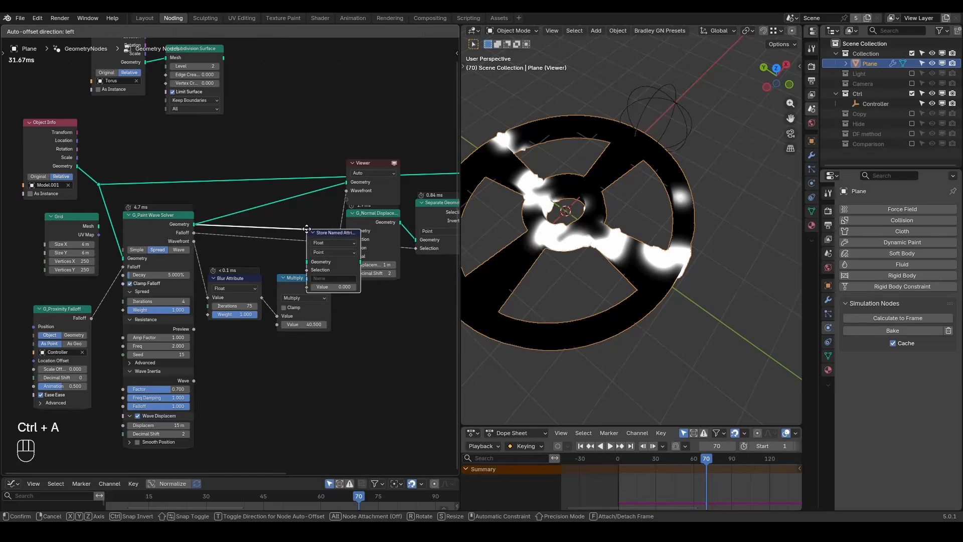
pyautogui.click(301, 223)
pyautogui.click(303, 256)
pyautogui.write('F')
pyautogui.press('Return')
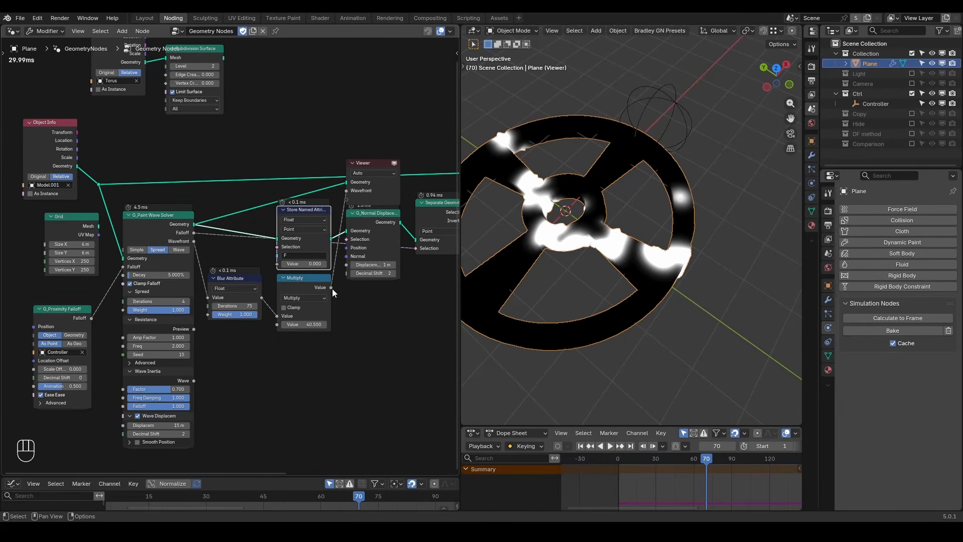
# Step: Feed the Multiply result into the Store Named Attribute's Value and delete the Viewer node
pyautogui.moveTo(288, 266); pyautogui.dragTo(279, 264)
pyautogui.click(362, 166)
pyautogui.press('x')
pyautogui.scroll(-4, 398, 281)
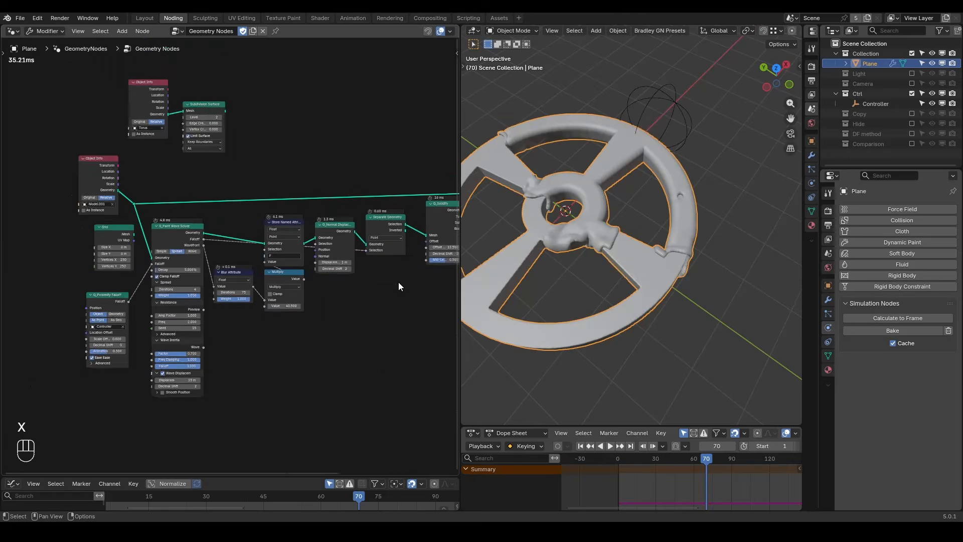
# Step: Insert a Set Material node between G_Smooth Position and Join Geometry and create a new material on the Plane
pyautogui.moveTo(400, 283); pyautogui.dragTo(196, 291, button='middle')
pyautogui.hotkey('ctrl', 'a')
pyautogui.write('sm')
pyautogui.press('Return')
pyautogui.click(301, 209)
pyautogui.click(828, 369)
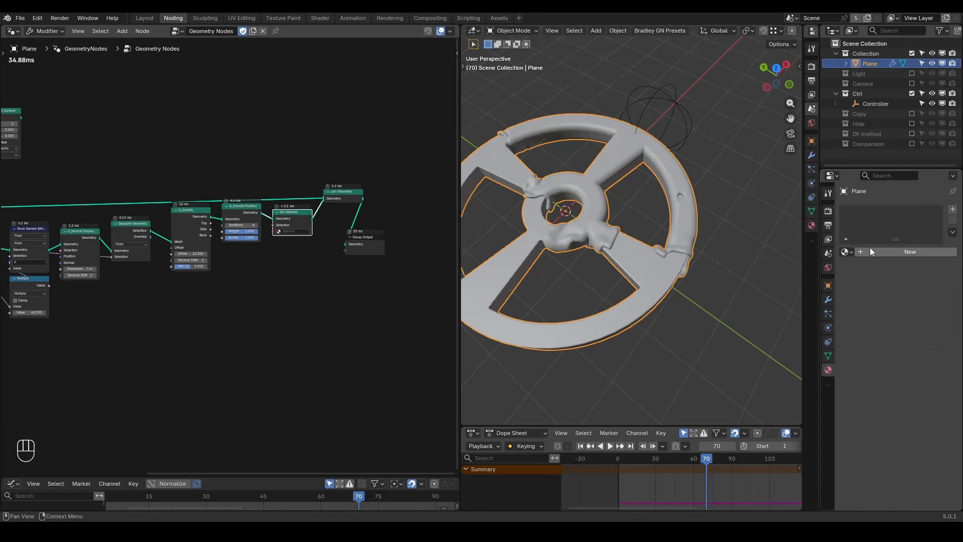
pyautogui.click(873, 252)
# Step: Split the node editor to open a Shader Editor below it and assign Material in the Set Material node
pyautogui.moveTo(4, 472); pyautogui.dragTo(33, 281)
pyautogui.click(13, 289)
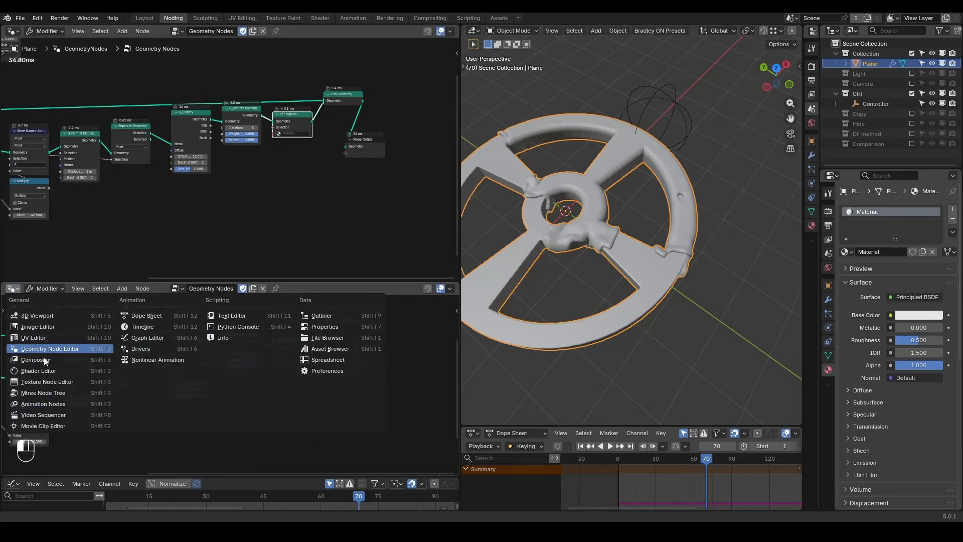
pyautogui.click(44, 370)
pyautogui.click(292, 133)
pyautogui.click(296, 145)
# Step: Add an Attribute node for UVMap to the material, placed before the Principled BSDF
pyautogui.scroll(5, 264, 330)
pyautogui.moveTo(140, 400); pyautogui.dragTo(269, 409, button='middle')
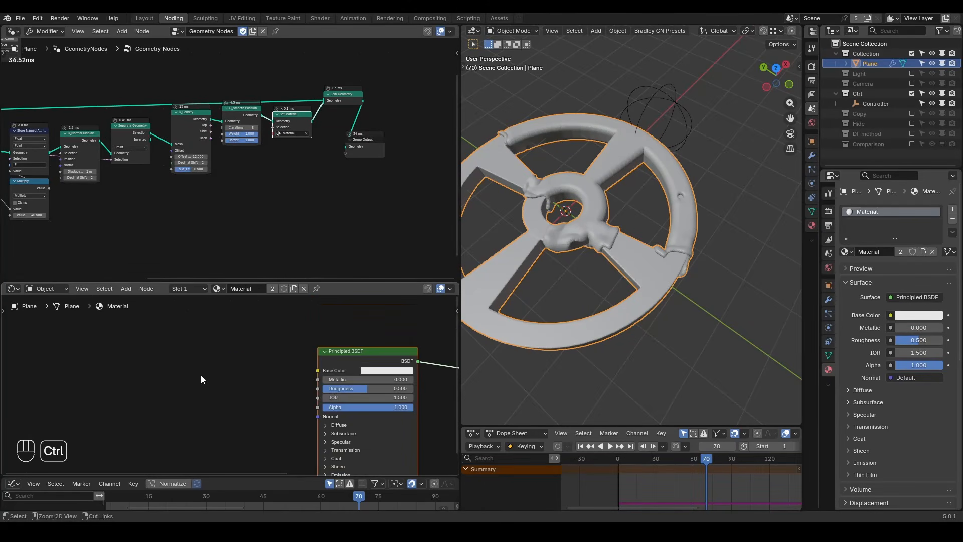
pyautogui.hotkey('ctrl', 'a')
pyautogui.write('uvmap')
pyautogui.press('Return')
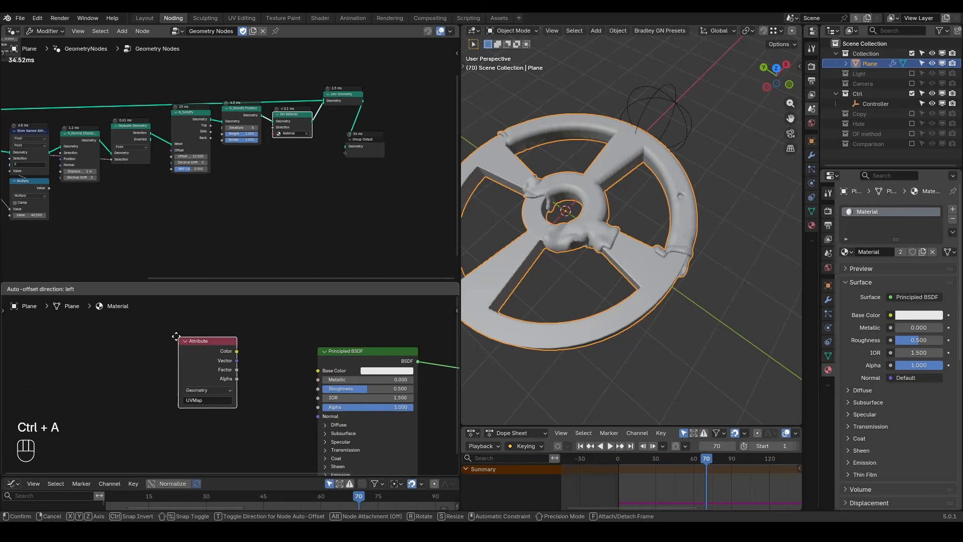
pyautogui.click(151, 328)
# Step: Preview the UVMap attribute's Vector output on the wheel using Material Preview shading
pyautogui.keyDown('ctrl'); pyautogui.keyDown('shift'); pyautogui.click(190, 347); pyautogui.keyUp('shift'); pyautogui.keyUp('ctrl')
pyautogui.press('z')
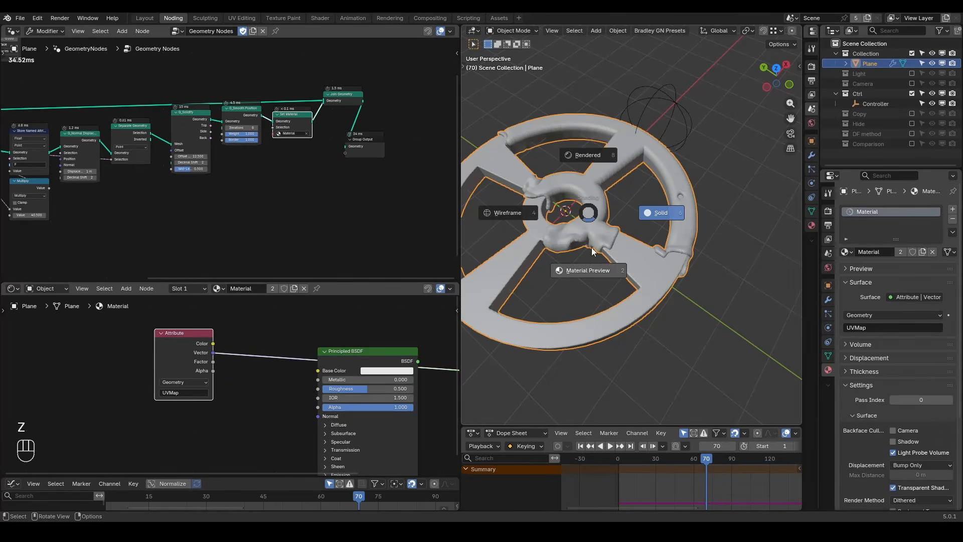
pyautogui.click(591, 247)
pyautogui.keyDown('shift'); pyautogui.moveTo(591, 235); pyautogui.dragTo(618, 229, button='middle'); pyautogui.keyUp('shift')
pyautogui.scroll(-2, 620, 229)
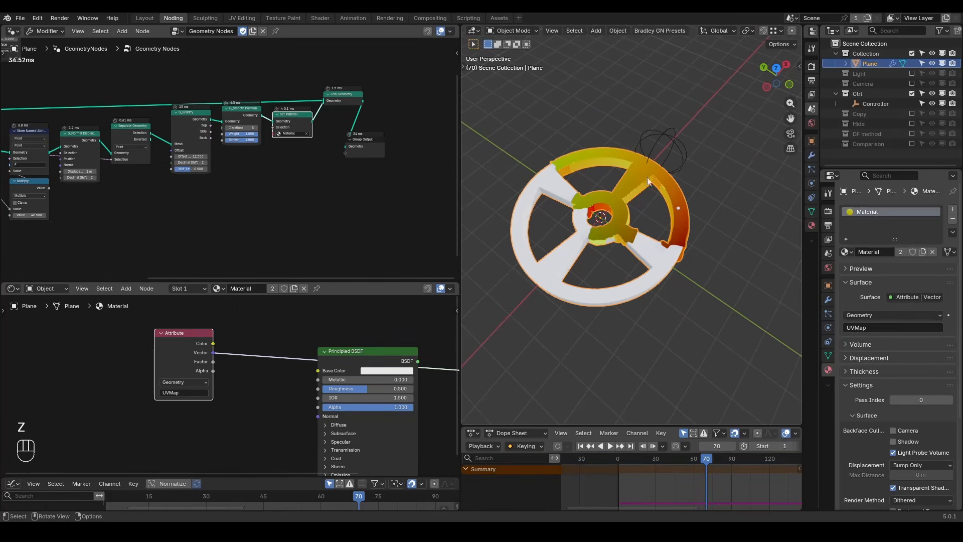
# Step: Duplicate the Attribute node and set the copy to read the attribute F, with the Principled BSDF moved aside
pyautogui.moveTo(339, 351); pyautogui.dragTo(366, 395)
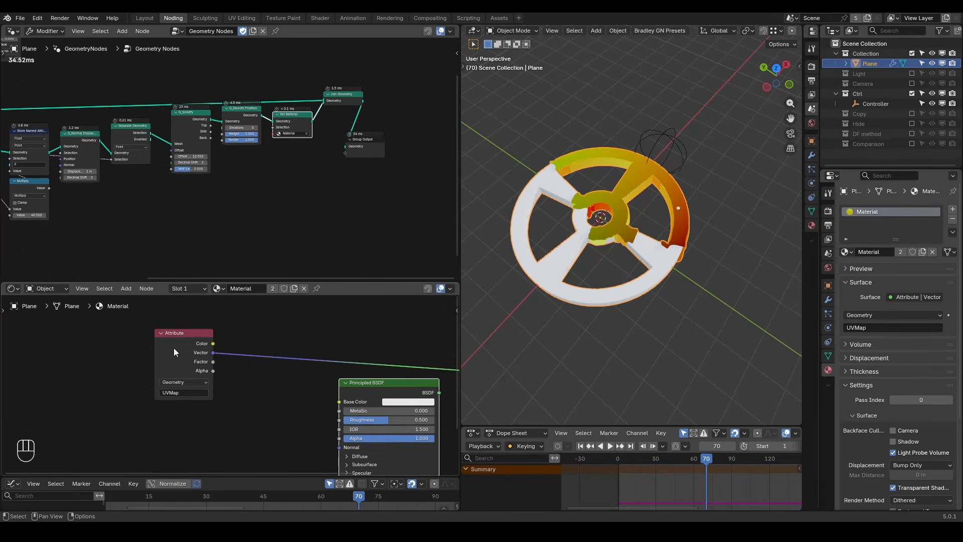
pyautogui.hotkey('shift', 'd')
pyautogui.click(257, 426)
pyautogui.click(265, 434)
pyautogui.write('F')
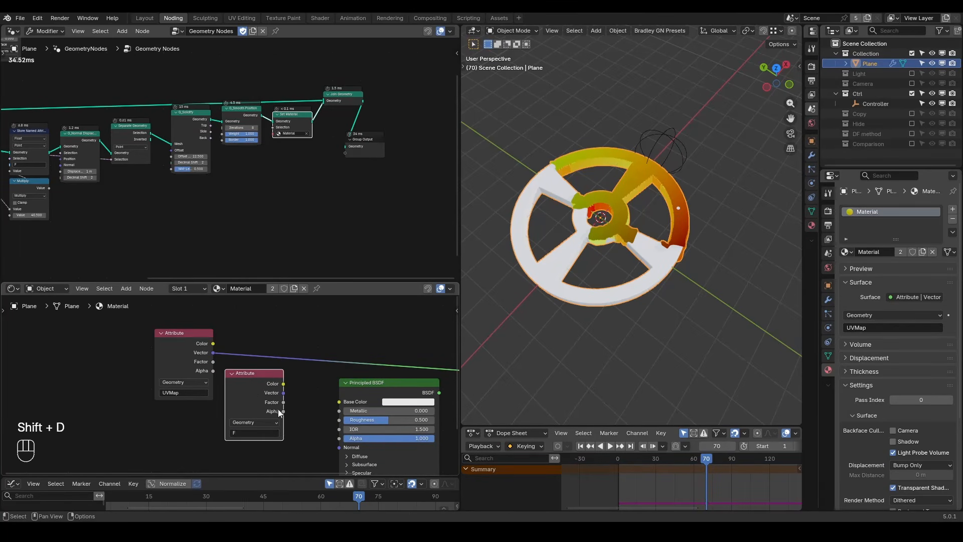
# Step: Preview the F attribute's Factor and mute the link carrying the original model into Join Geometry
pyautogui.keyDown('ctrl'); pyautogui.keyDown('shift'); pyautogui.click(276, 399); pyautogui.keyUp('shift'); pyautogui.keyUp('ctrl')
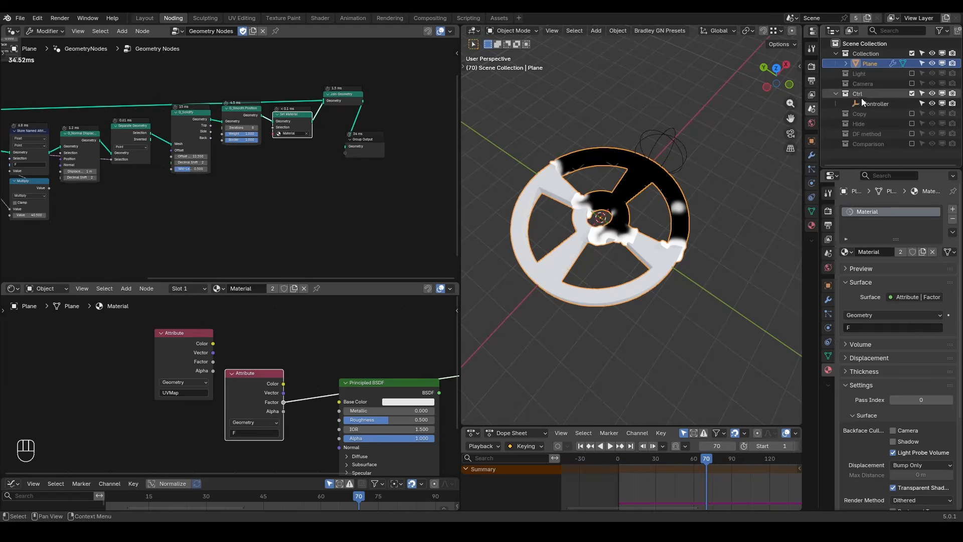
pyautogui.keyDown('ctrl'); pyautogui.keyDown('alt'); pyautogui.moveTo(298, 109); pyautogui.dragTo(299, 111, button='right'); pyautogui.keyUp('alt'); pyautogui.keyUp('ctrl')
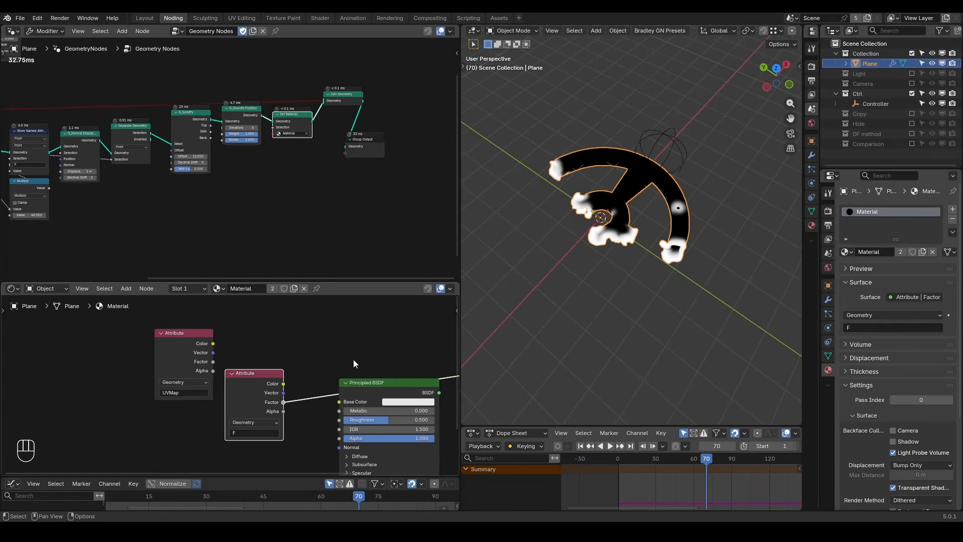
# Step: Add a Mix node driven by the F attribute's Factor and switch its data type from Float to Color
pyautogui.moveTo(260, 385); pyautogui.dragTo(224, 322, button='middle')
pyautogui.moveTo(224, 322); pyautogui.dragTo(72, 351)
pyautogui.moveTo(94, 368); pyautogui.dragTo(163, 385)
pyautogui.write('mix f')
pyautogui.press('Return')
pyautogui.click(162, 383)
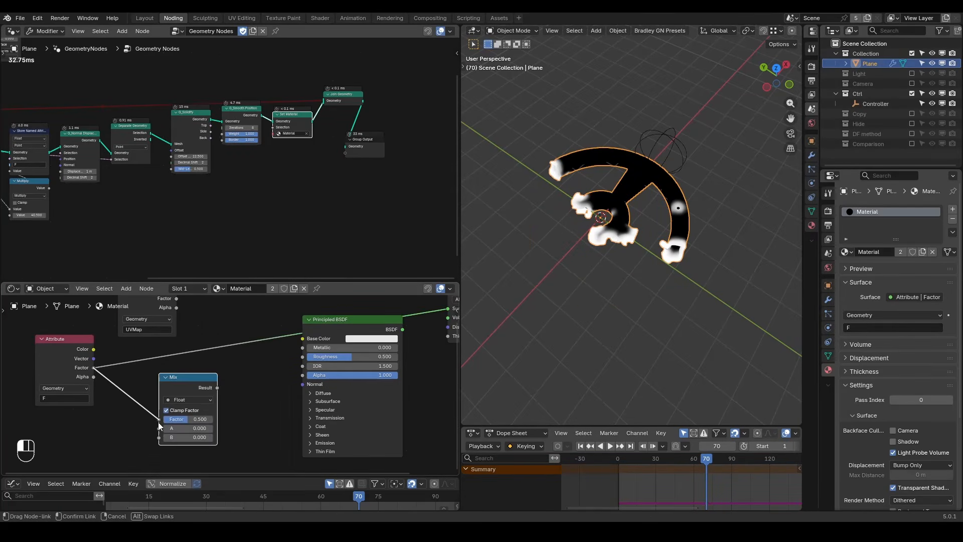
pyautogui.click(187, 400)
pyautogui.click(187, 431)
# Step: Set the Mix node's A color to black and its B color to a bright red-orange
pyautogui.moveTo(186, 435); pyautogui.dragTo(193, 401, button='middle')
pyautogui.click(208, 426)
pyautogui.moveTo(228, 332); pyautogui.dragTo(224, 351)
pyautogui.click(205, 416)
pyautogui.moveTo(268, 291); pyautogui.dragTo(309, 419)
# Step: Use the Mix result as the Principled BSDF's Emission Color, raise Emission Strength to 10.5 and output the shader
pyautogui.click(318, 409)
pyautogui.doubleClick(351, 428)
pyautogui.write('1')
pyautogui.keyDown('ctrl'); pyautogui.keyDown('shift'); pyautogui.click(323, 360); pyautogui.keyUp('shift'); pyautogui.keyUp('ctrl')
pyautogui.moveTo(361, 306); pyautogui.dragTo(353, 281, button='middle')
pyautogui.moveTo(351, 410); pyautogui.dragTo(399, 410)
# Step: Enlarge the Shader Editor and set the Principled BSDF's Base Color to black
pyautogui.moveTo(352, 321); pyautogui.dragTo(324, 383, button='middle')
pyautogui.moveTo(327, 281); pyautogui.dragTo(329, 203)
pyautogui.click(341, 308)
pyautogui.moveTo(390, 196); pyautogui.dragTo(391, 234)
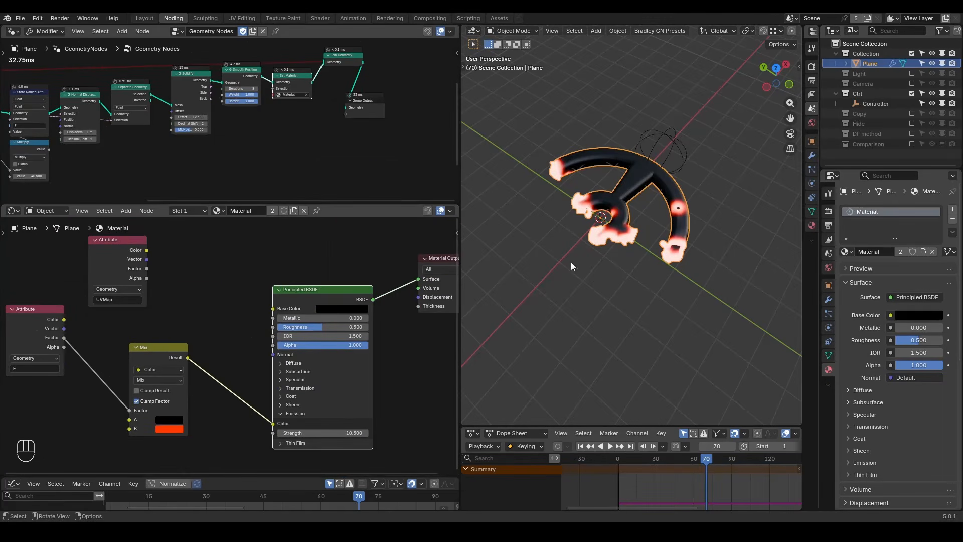
# Step: Turn on the glow effect in the 3D viewport and deselect the wheel
pyautogui.hotkey('shift', 'q')
pyautogui.click(629, 252)
# Step: Change the Mix node's B color to orange FF6300 and set the Emission Strength to 2.9
pyautogui.click(162, 430)
pyautogui.moveTo(184, 349); pyautogui.dragTo(179, 348)
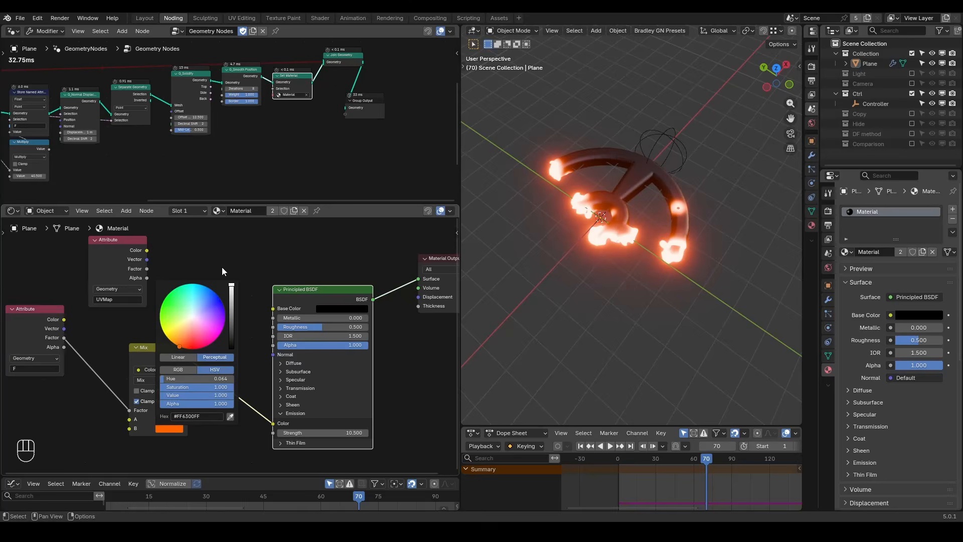
pyautogui.moveTo(324, 432); pyautogui.dragTo(286, 433)
# Step: Set the Blur Attribute Iterations to 386 and the Multiply value to 4.7 to soften the wavefront
pyautogui.moveTo(23, 155); pyautogui.dragTo(276, 152, button='middle')
pyautogui.scroll(5, 277, 152)
pyautogui.moveTo(219, 163); pyautogui.dragTo(374, 163)
pyautogui.moveTo(292, 181); pyautogui.dragTo(112, 181)
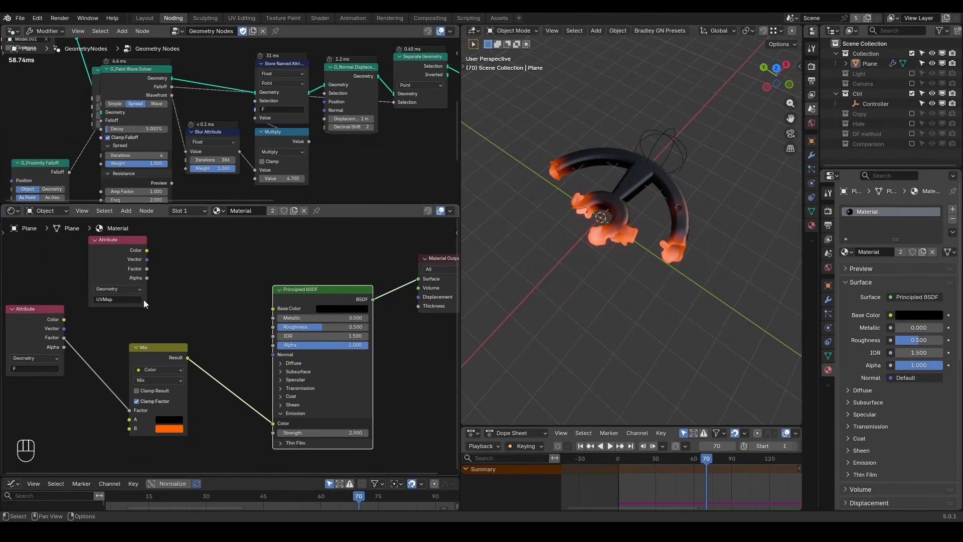
# Step: Tidy the layouts by moving the F Attribute node nearer the Mix node and the Grid node below the Model.001 Object Info
pyautogui.moveTo(30, 309); pyautogui.dragTo(68, 332)
pyautogui.scroll(-4, 167, 80)
pyautogui.moveTo(140, 135); pyautogui.dragTo(192, 66)
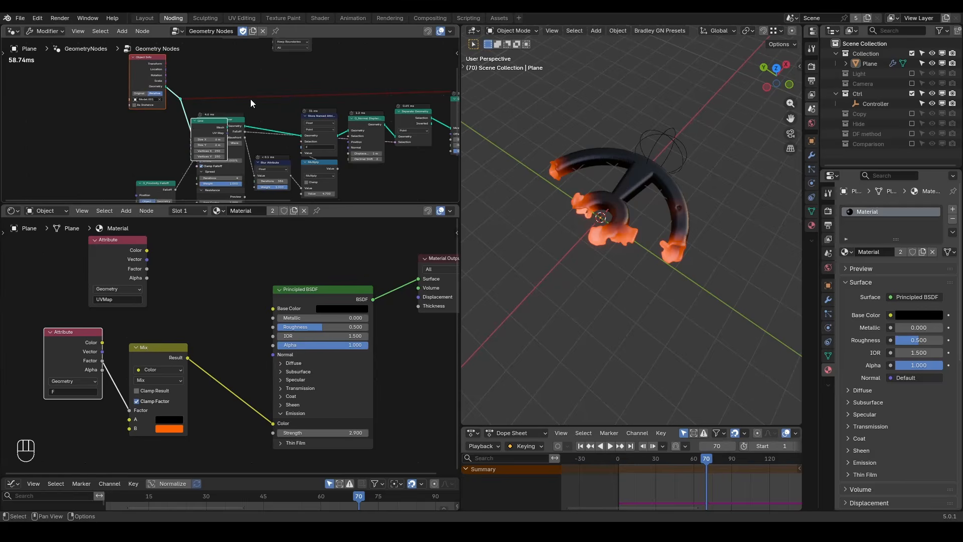
pyautogui.click(140, 104)
pyautogui.moveTo(210, 121); pyautogui.dragTo(77, 102)
# Step: Move the spare Object Info and Subdivision Surface nodes together to a new spot near the Model.001 Object Info
pyautogui.moveTo(90, 95); pyautogui.dragTo(151, 166, button='middle')
pyautogui.scroll(-4, 151, 166)
pyautogui.moveTo(321, 80); pyautogui.dragTo(215, 116)
pyautogui.press('g')
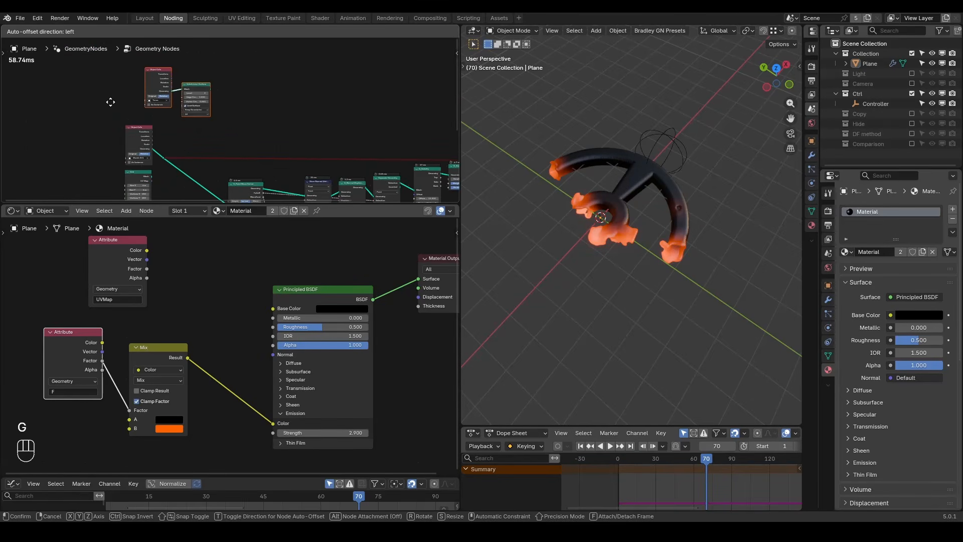